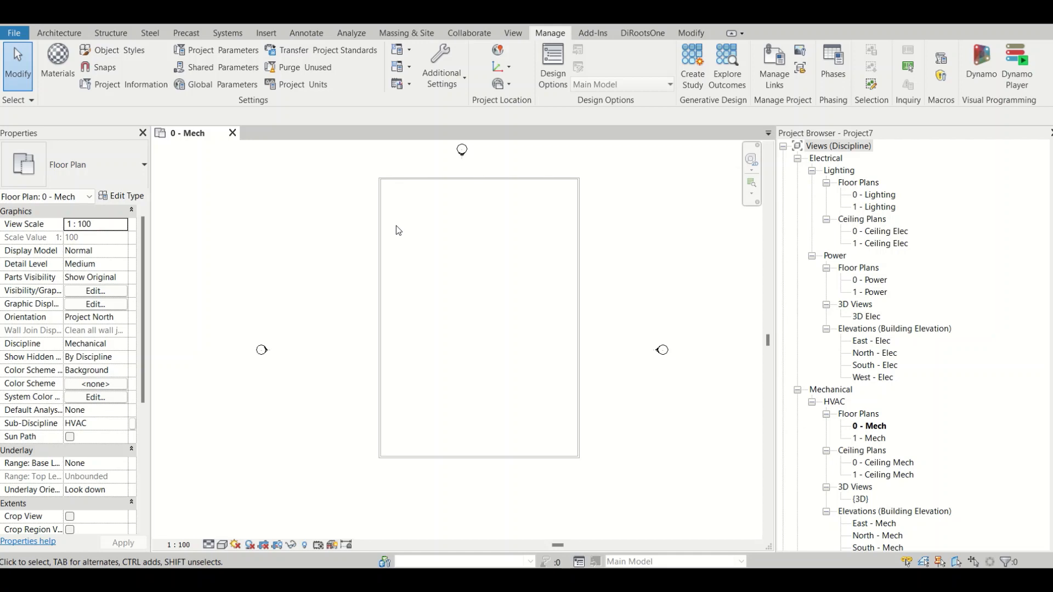
scroll(23, 510, "down", 8)
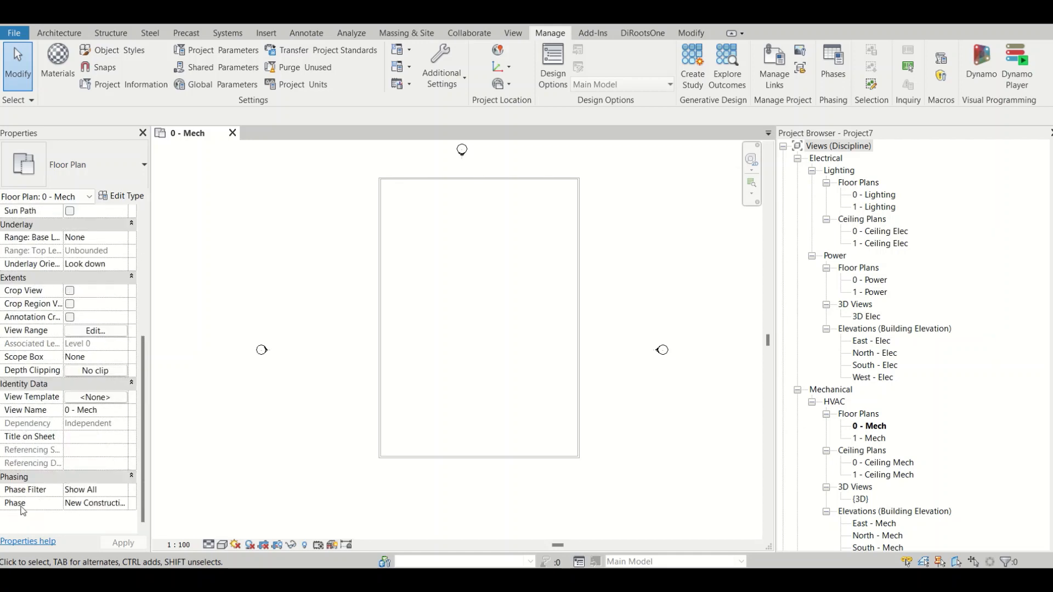
scroll(23, 510, "up", 5)
scroll(54, 384, "down", 4)
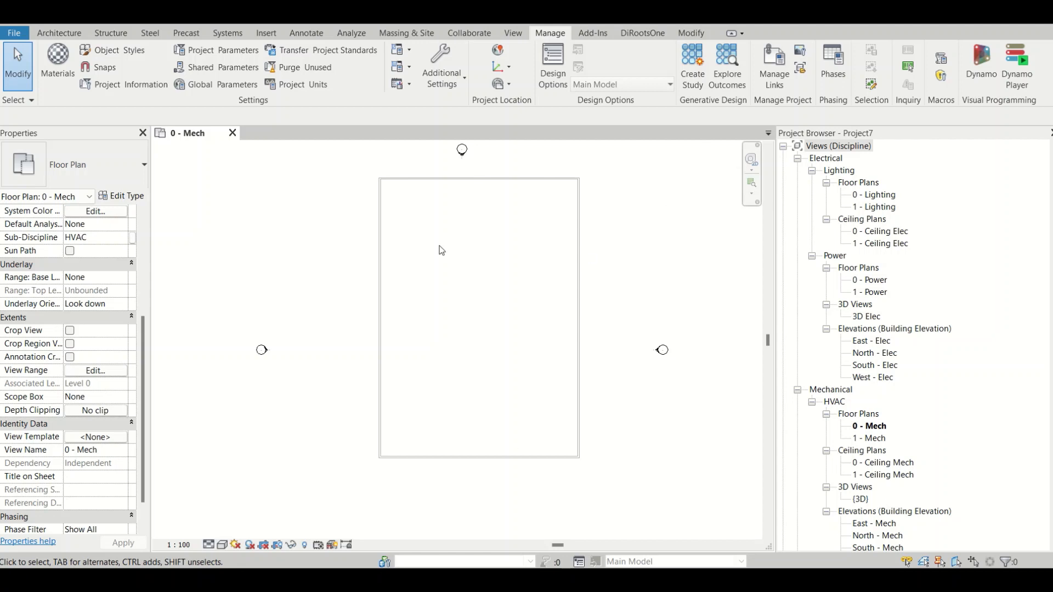
Place four Air Handling Unit - Split System - Vertical 03 units on Level 0, one near each corner of the rectangular room
key("m")
key("e")
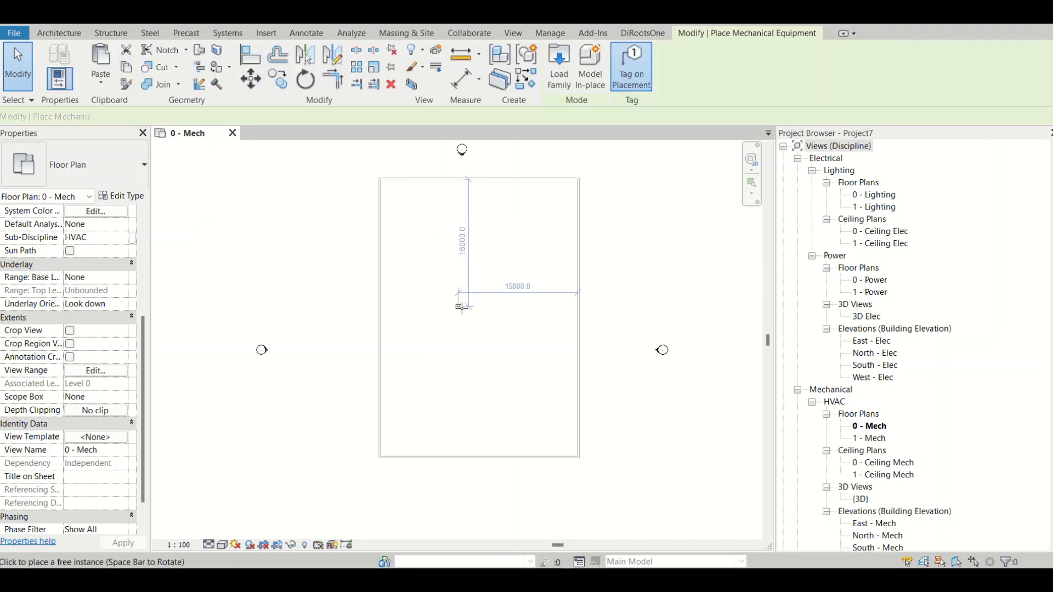
scroll(409, 219, "up", 2)
left_click(402, 221)
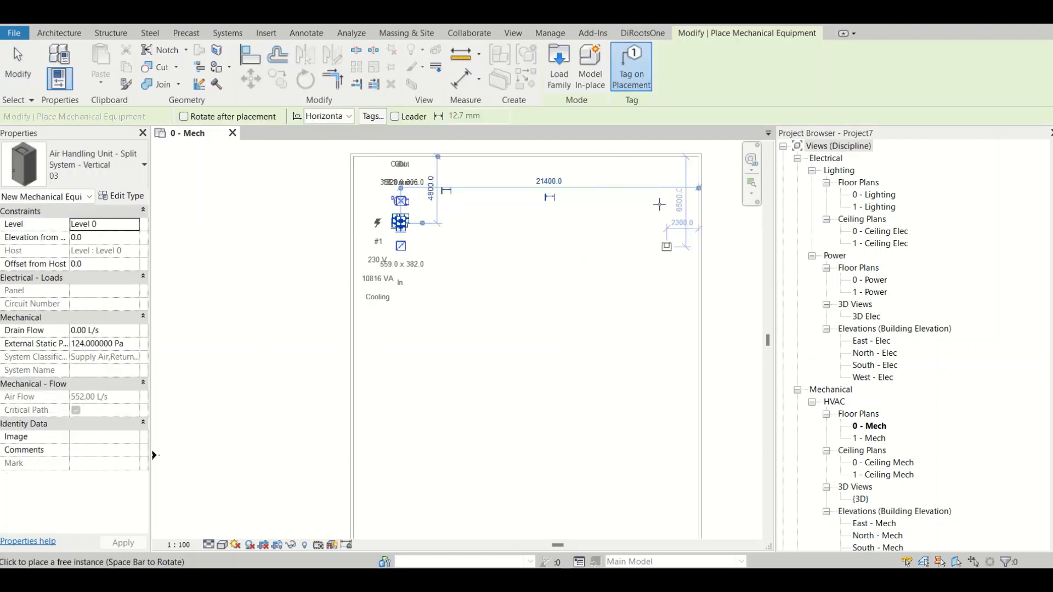
middle_click_drag(661, 463, 642, 299)
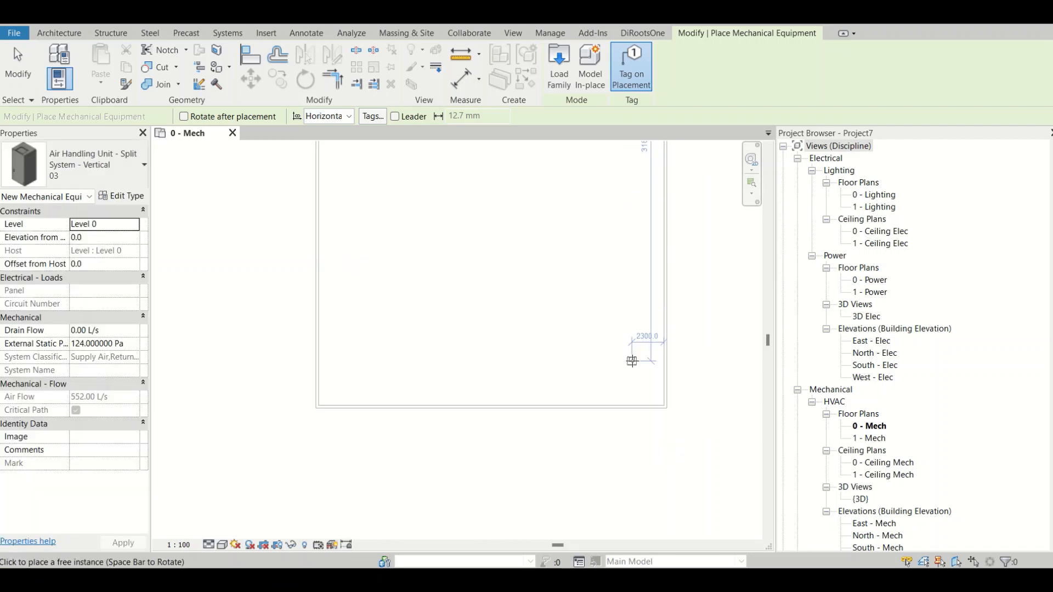
left_click(347, 346)
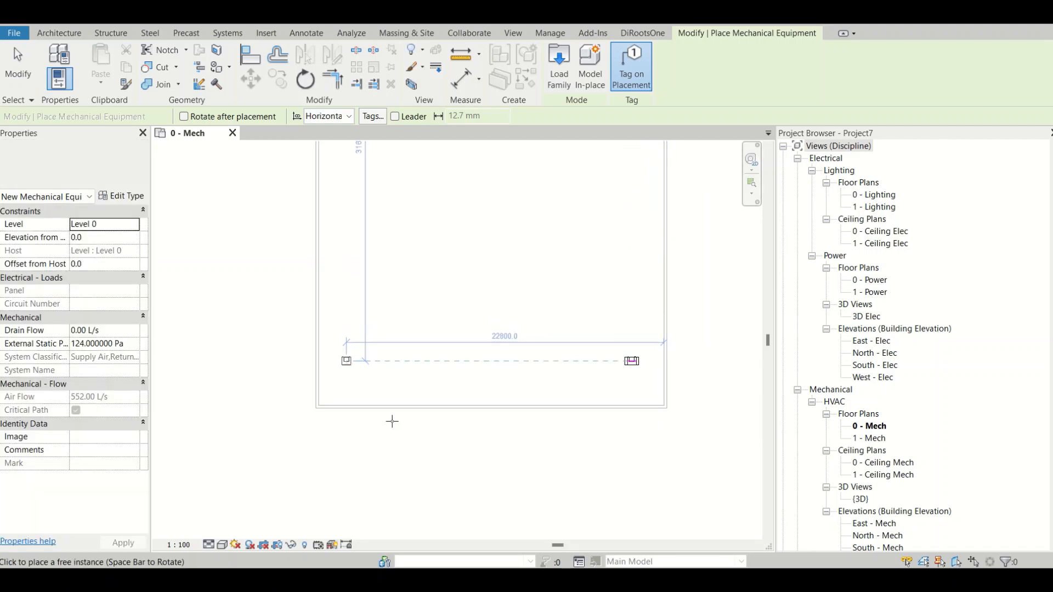
key("Escape")
key("Escape")
Add an aligned dimension from the upper-left air handling unit's center to the left wall's centerline
scroll(360, 282, "down", 3)
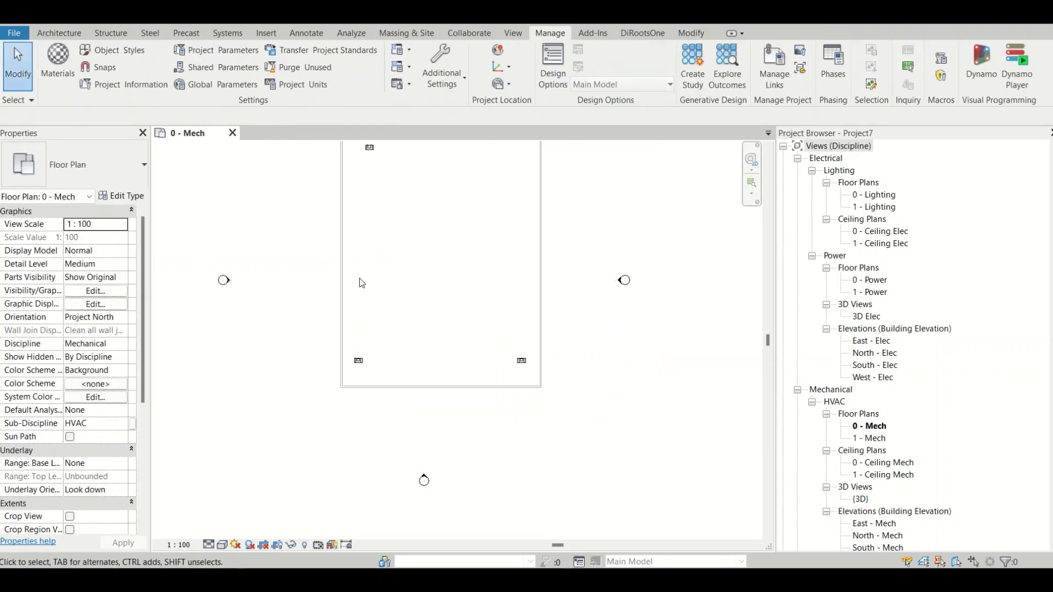
scroll(393, 332, "up", 1)
scroll(394, 194, "up", 1)
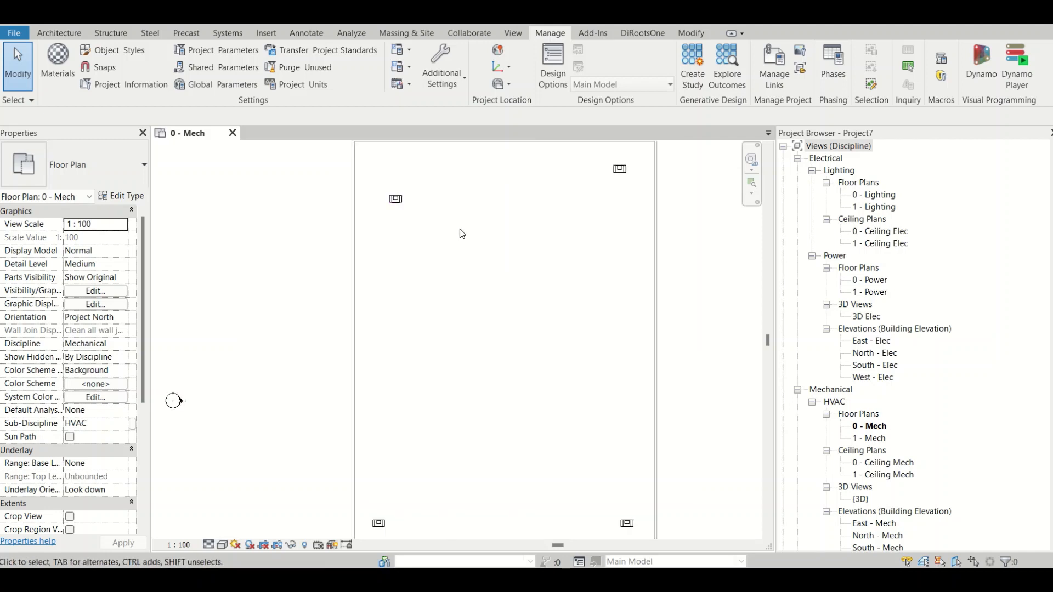
scroll(504, 219, "down", 2)
scroll(503, 220, "up", 2)
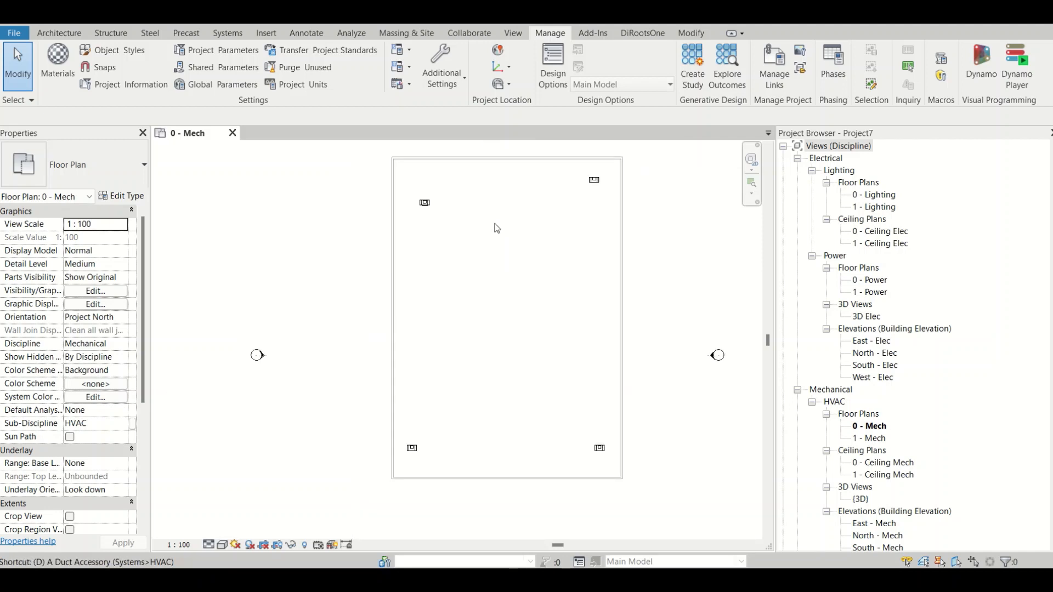
key("d")
key("i")
scroll(419, 195, "up", 4)
scroll(419, 195, "up", 3)
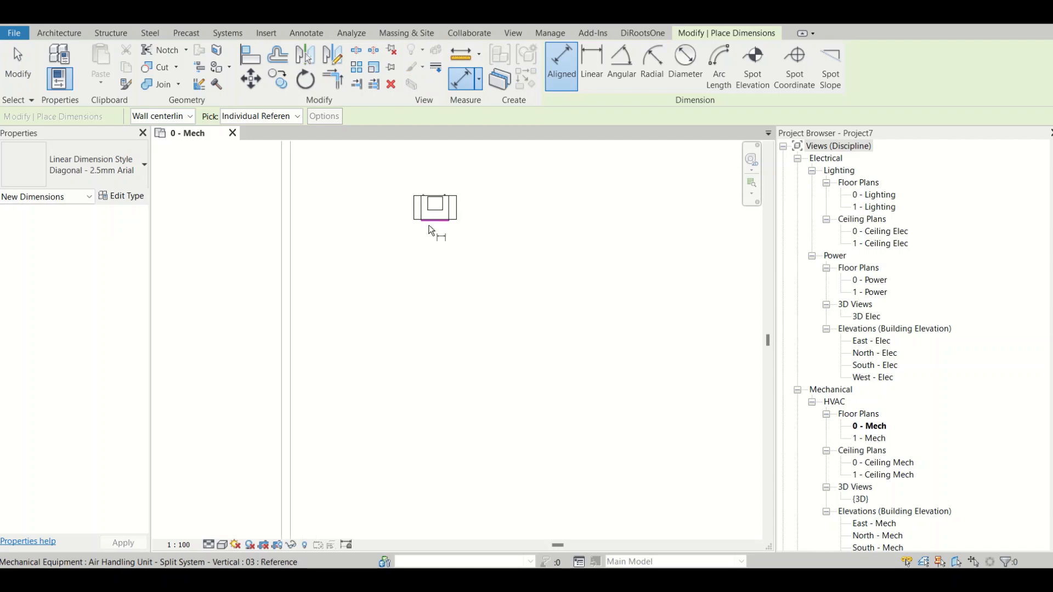
left_click(435, 222)
left_click(285, 254)
left_click(238, 244)
scroll(339, 291, "down", 2)
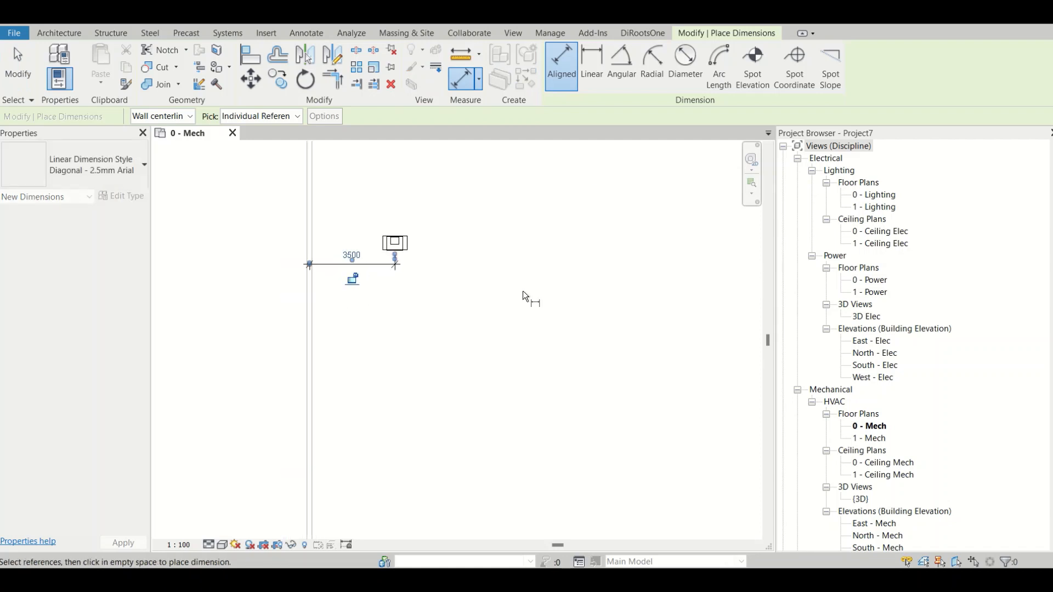
Add an aligned dimension from the upper-right air handling unit's center to the right wall's centerline
middle_click_drag(529, 294, 387, 307)
middle_click_drag(737, 176, 530, 243)
scroll(531, 247, "up", 3)
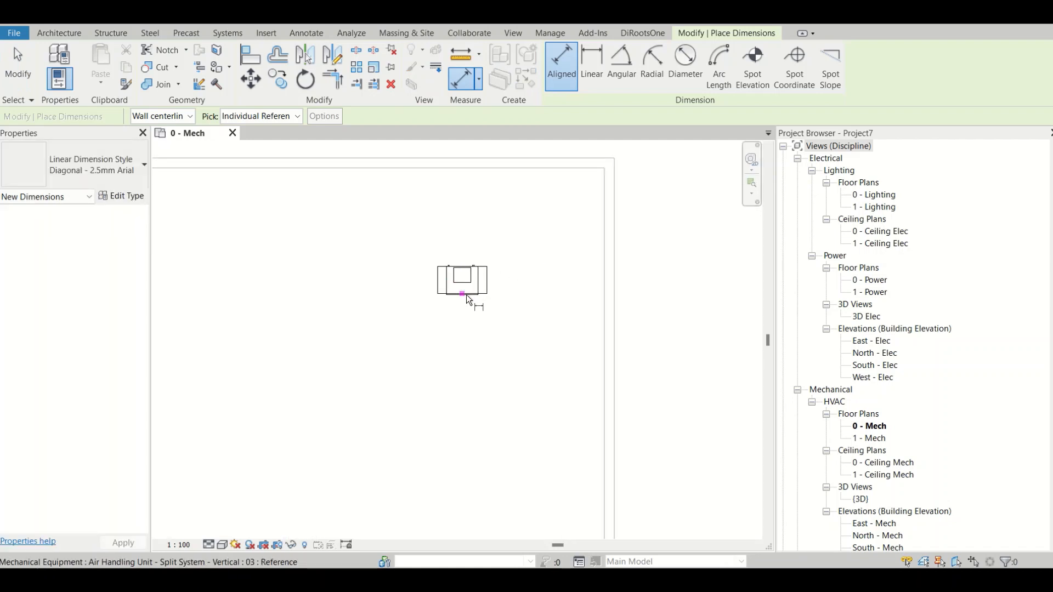
left_click(463, 278)
left_click(614, 280)
left_click(647, 280)
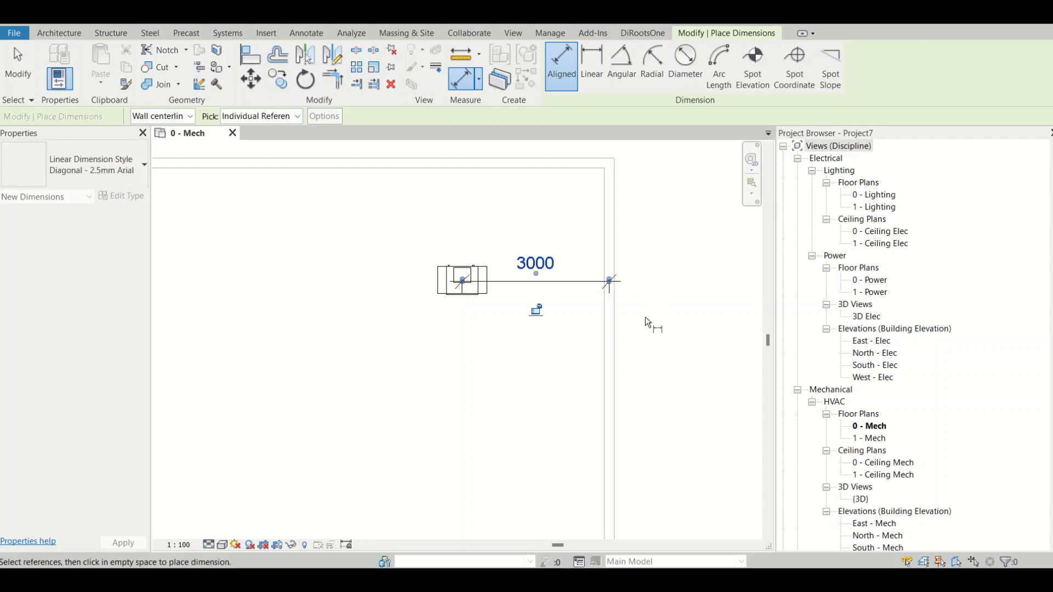
Add a vertical aligned dimension from the lower-right air handling unit to the bottom wall
scroll(644, 318, "down", 2)
middle_click_drag(566, 424, 583, 160)
mouse_move(562, 442)
middle_mouse_down()
mouse_move(537, 213)
mouse_move(506, 211)
middle_mouse_up()
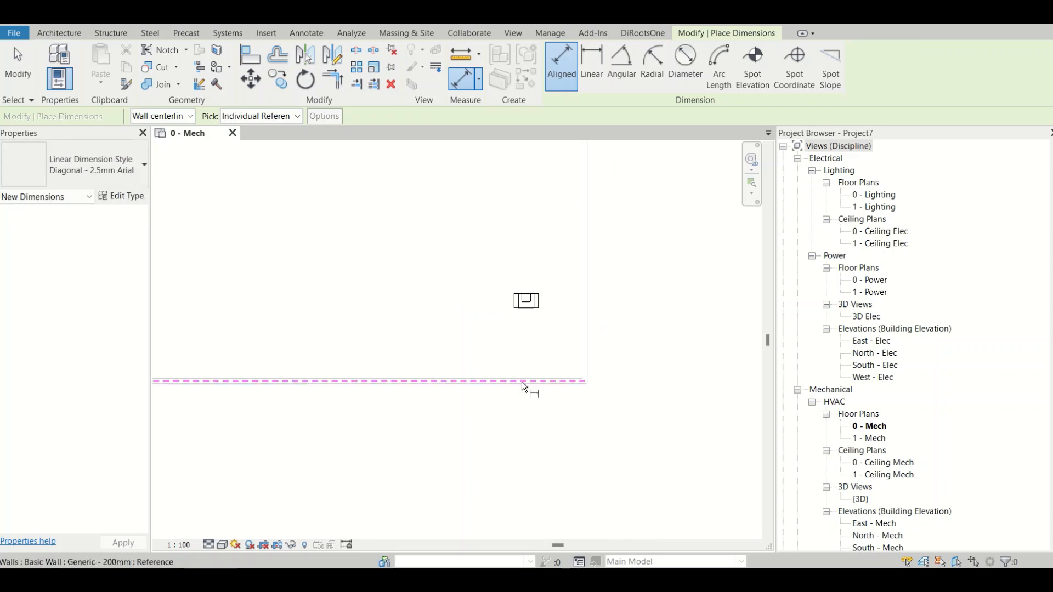
scroll(531, 357, "up", 5)
left_click(512, 205)
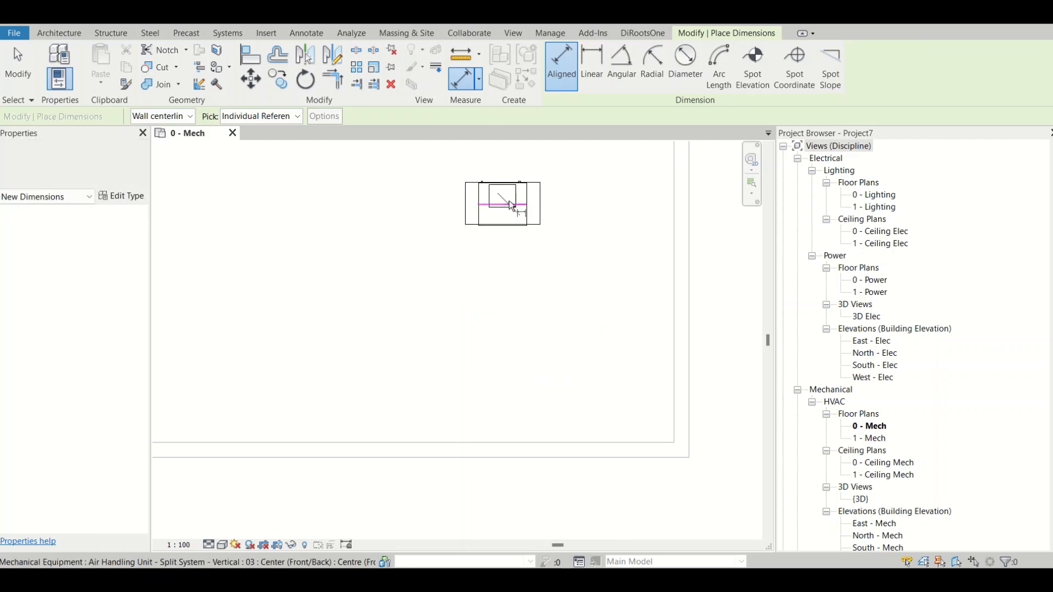
left_click(512, 457)
left_click(493, 391)
Add an aligned dimension from the lower-left air handling unit's center to the left wall, and end dimensioning
scroll(477, 376, "down", 4)
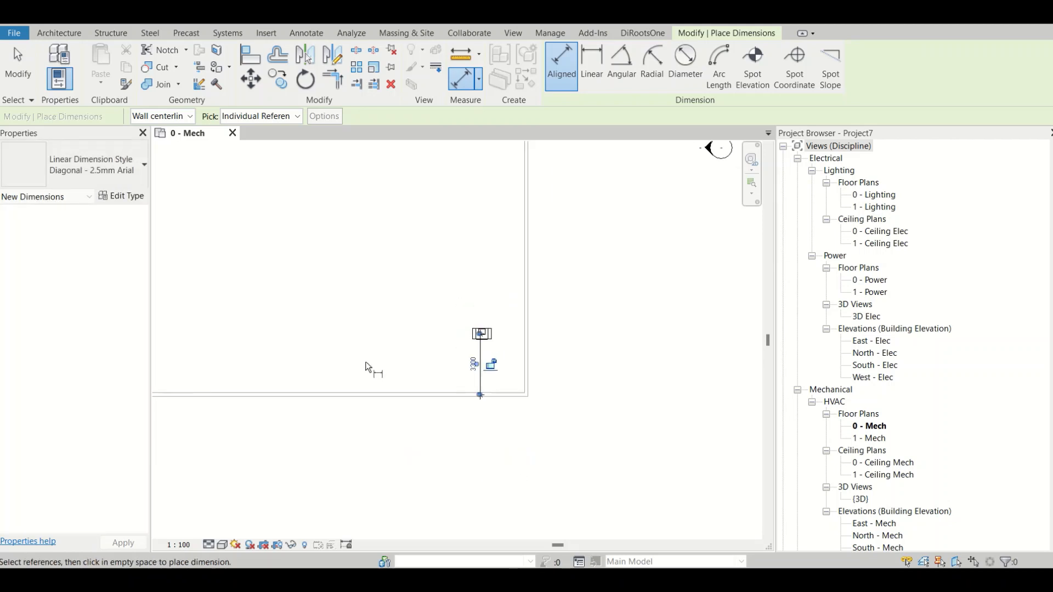
middle_click_drag(227, 361, 442, 353)
scroll(308, 336, "up", 2)
scroll(315, 329, "up", 1)
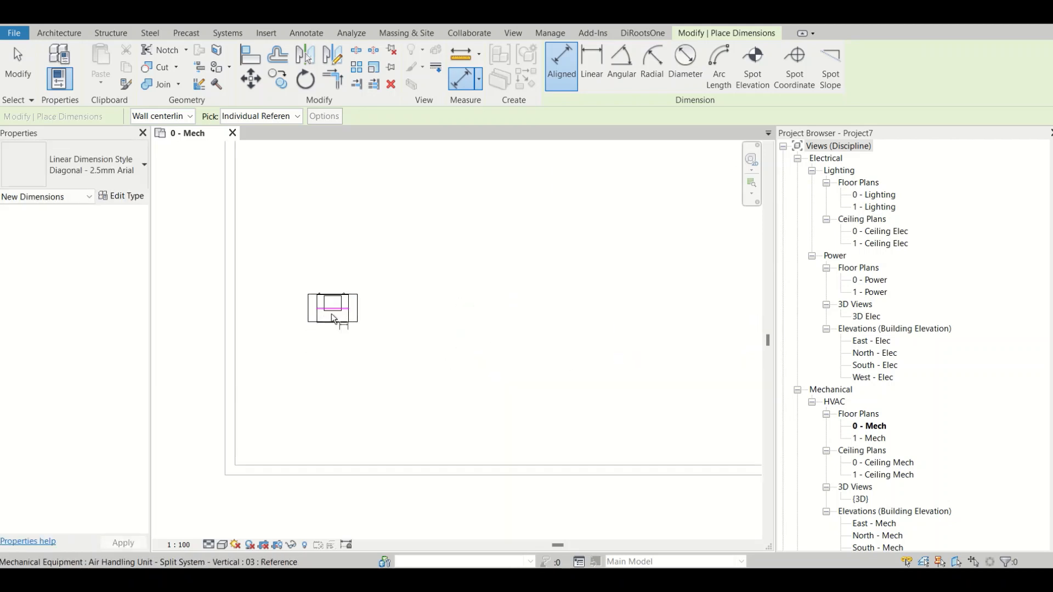
left_click(333, 318)
left_click(226, 328)
left_click(188, 313)
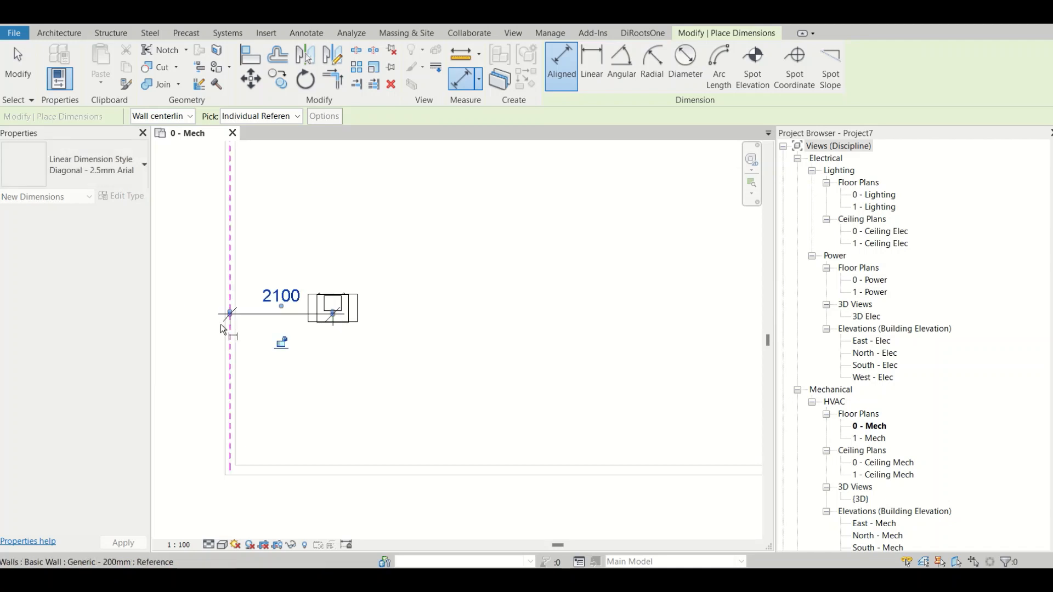
scroll(233, 326, "down", 3)
middle_click_drag(267, 335, 372, 357)
scroll(372, 357, "down", 2)
key("Escape")
key("Escape")
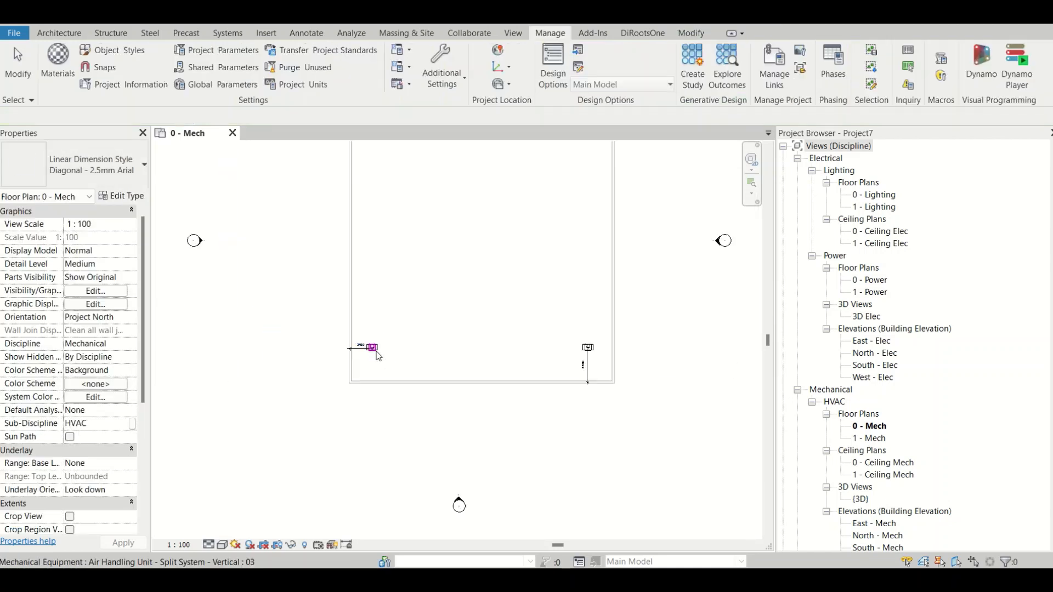
Replace the lower-right air handling unit's vertical dimension with a horizontal one from its center to the right wall's centerline
scroll(373, 357, "down", 2)
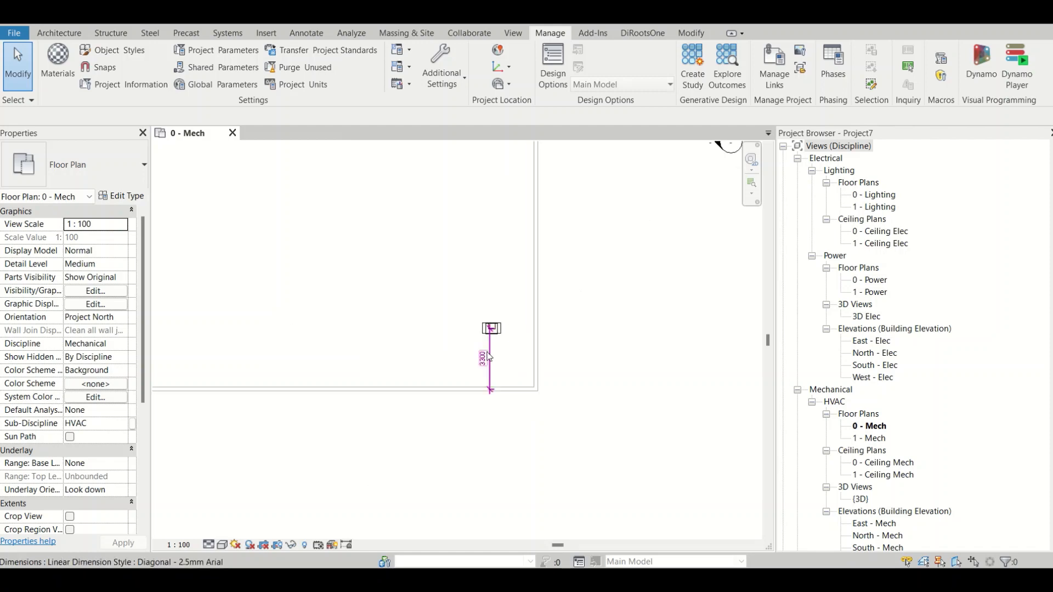
left_click(489, 357)
key("Delete")
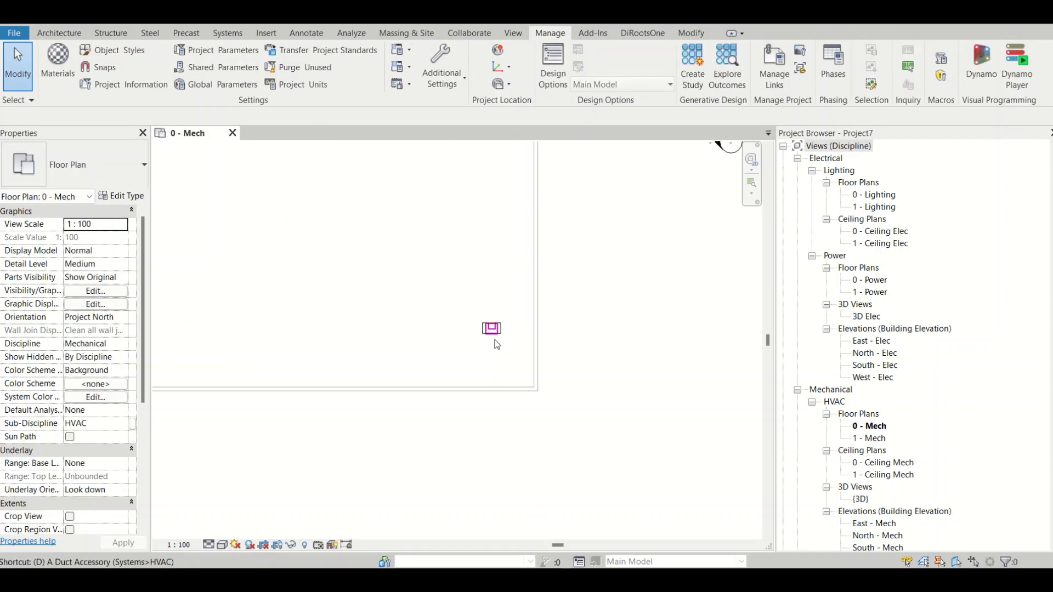
key("d")
key("i")
scroll(496, 334, "up", 5)
left_click(495, 329)
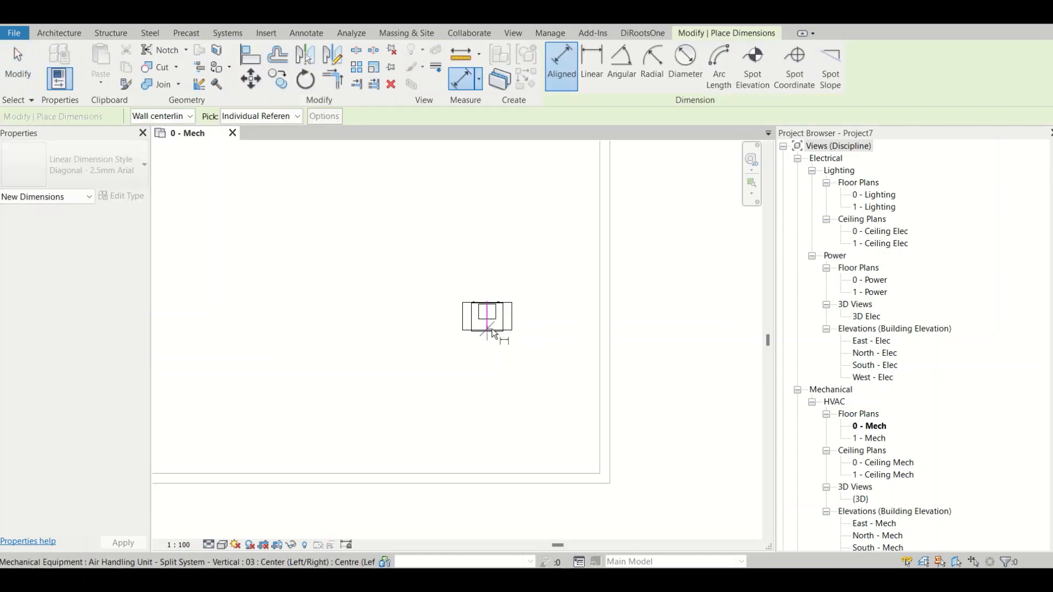
left_click(605, 322)
left_click(663, 326)
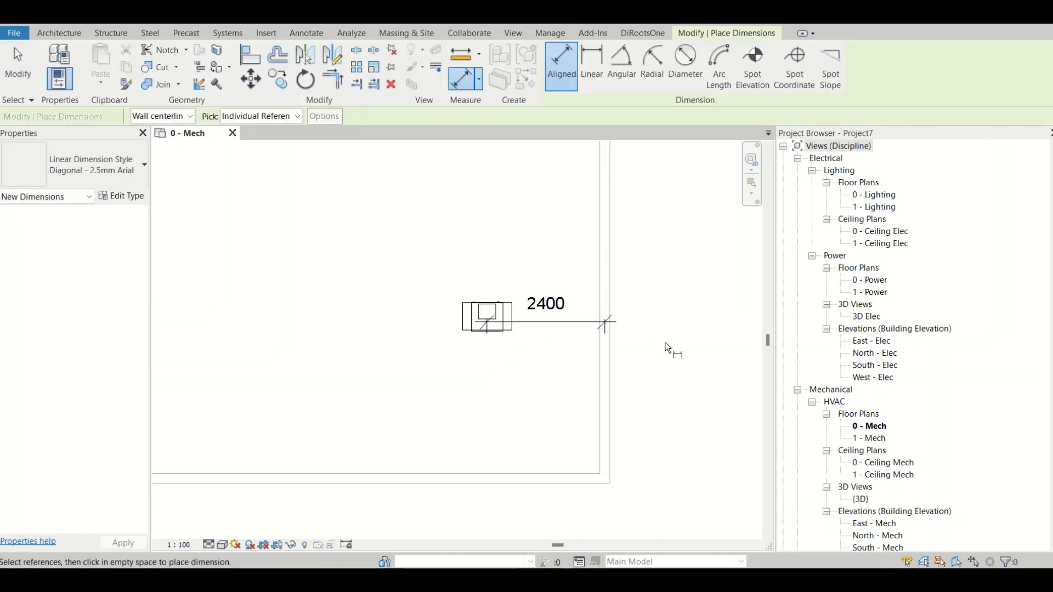
key("Escape")
key("Escape")
Examine the left and right walls and the upper-left unit's dimension to see how the units are referenced to the walls
scroll(666, 348, "down", 4)
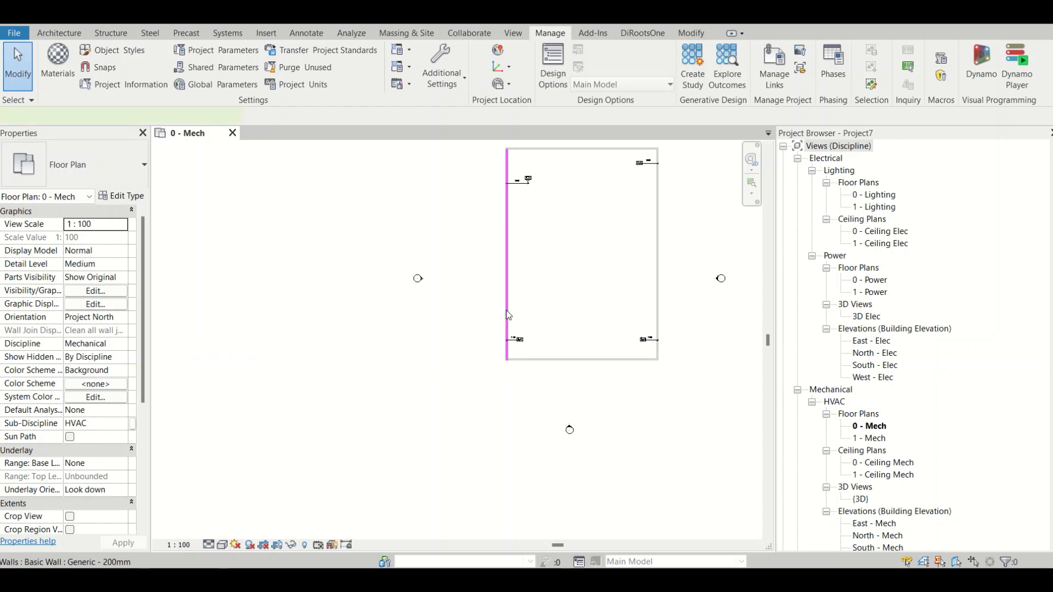
left_click(508, 315)
left_click(658, 256)
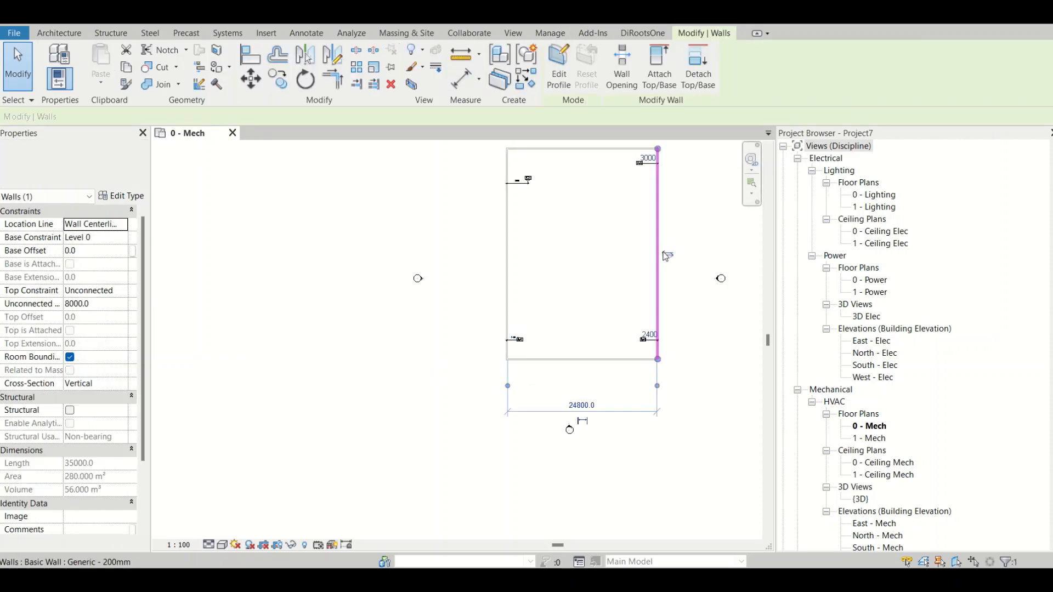
left_click(526, 237)
scroll(524, 187, "up", 3)
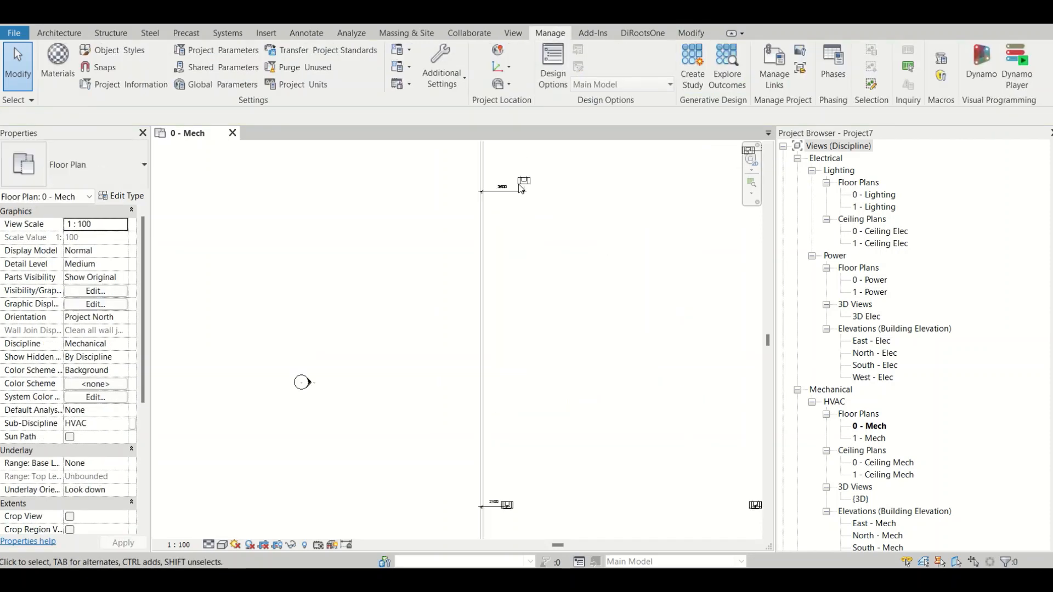
scroll(519, 192, "up", 2)
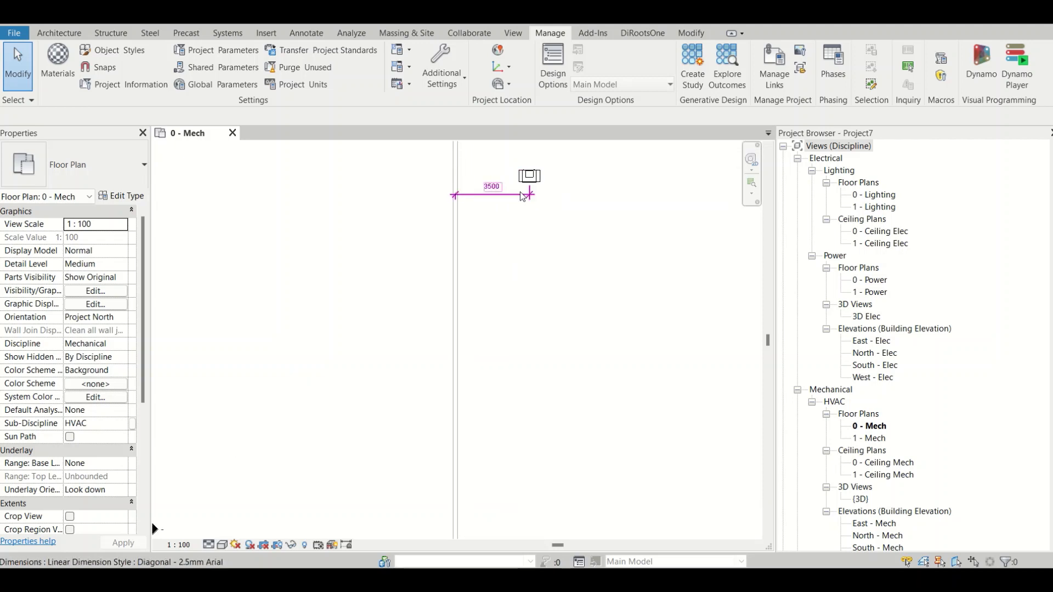
scroll(519, 192, "up", 2)
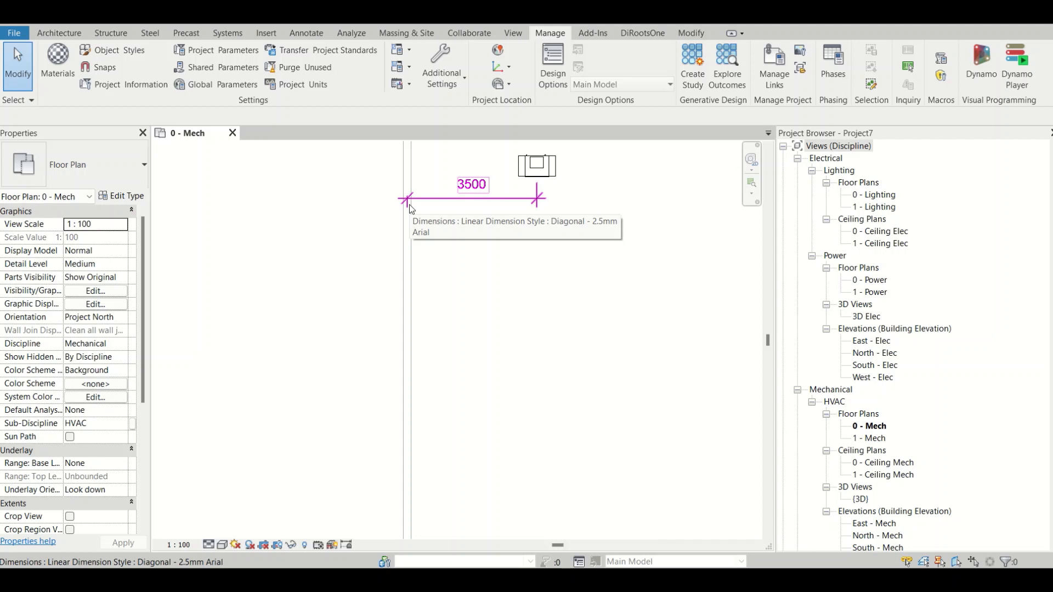
scroll(411, 209, "down", 6)
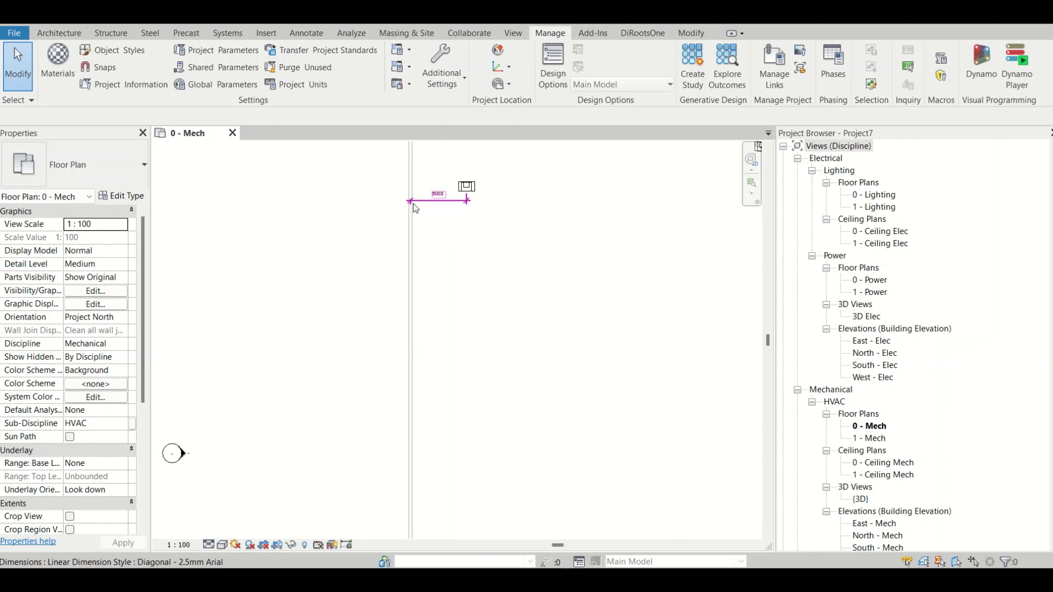
scroll(447, 230, "up", 2)
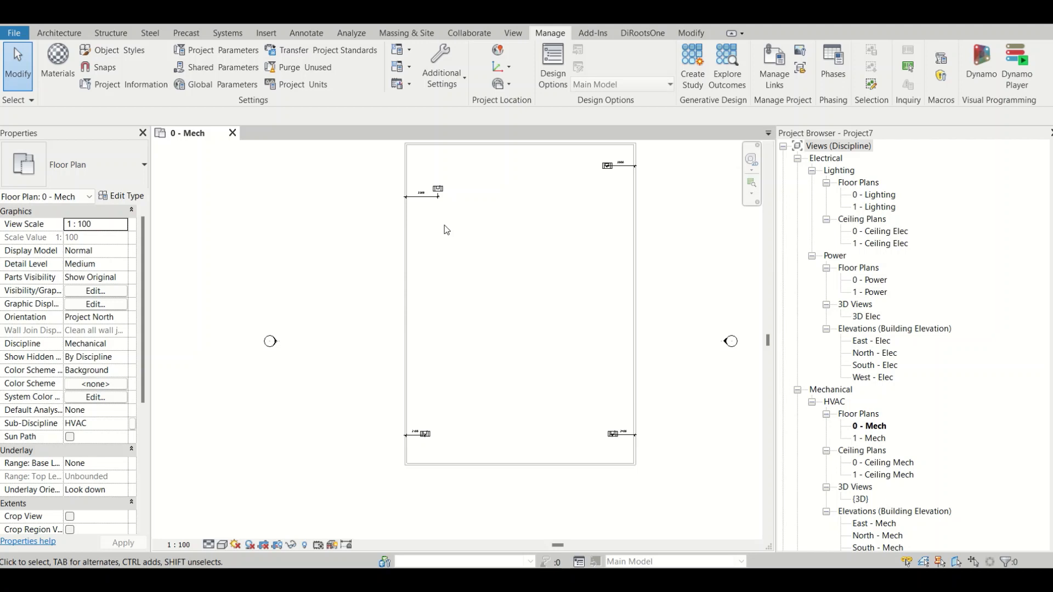
Select all dimension instances visible in the view, starting from the upper-left air handling unit's dimension
scroll(433, 214, "up", 2)
left_click(427, 188)
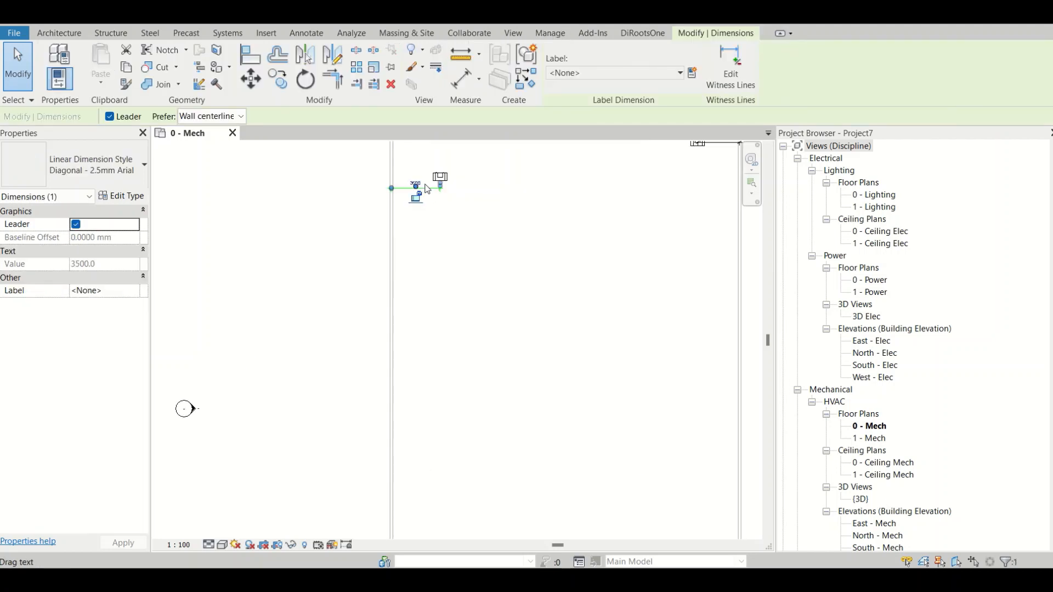
right_click(428, 188)
mouse_move(576, 326)
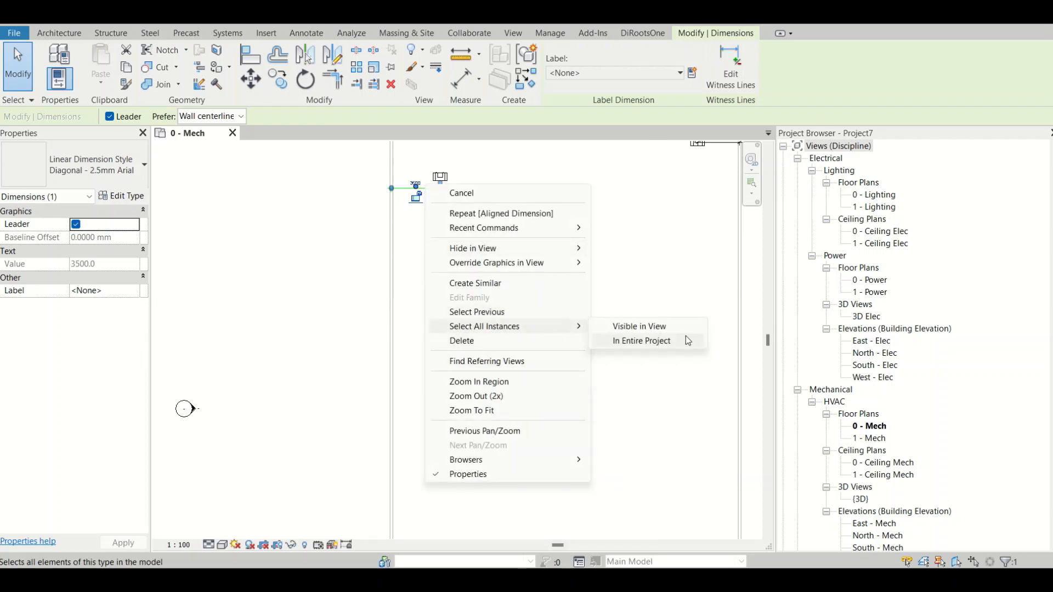
left_click(683, 322)
scroll(428, 171, "down", 3)
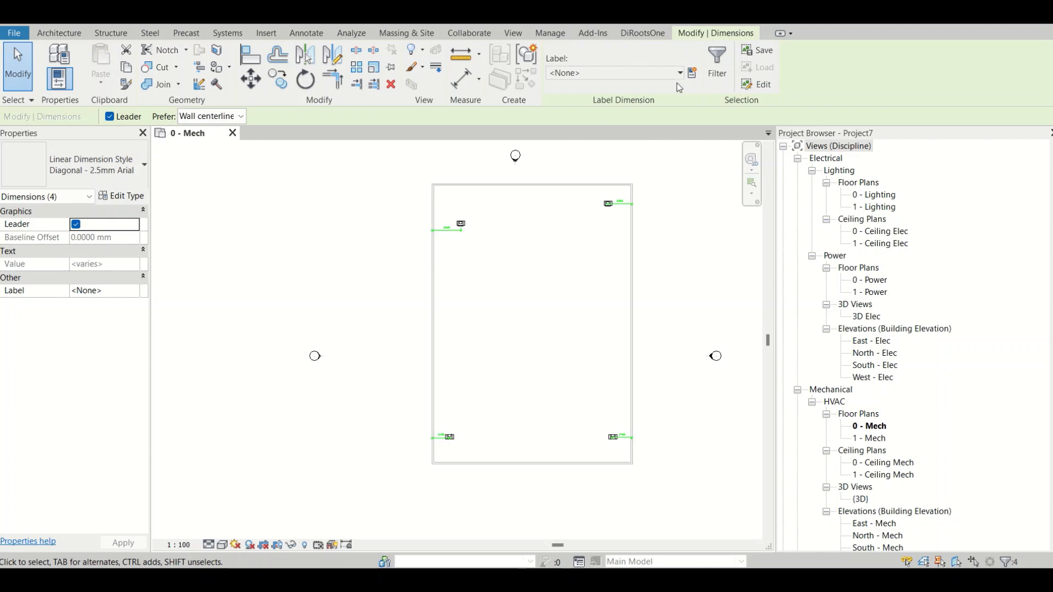
Label the selected dimensions with a new global parameter named SP1, grouped under Dimensions
left_click(693, 74)
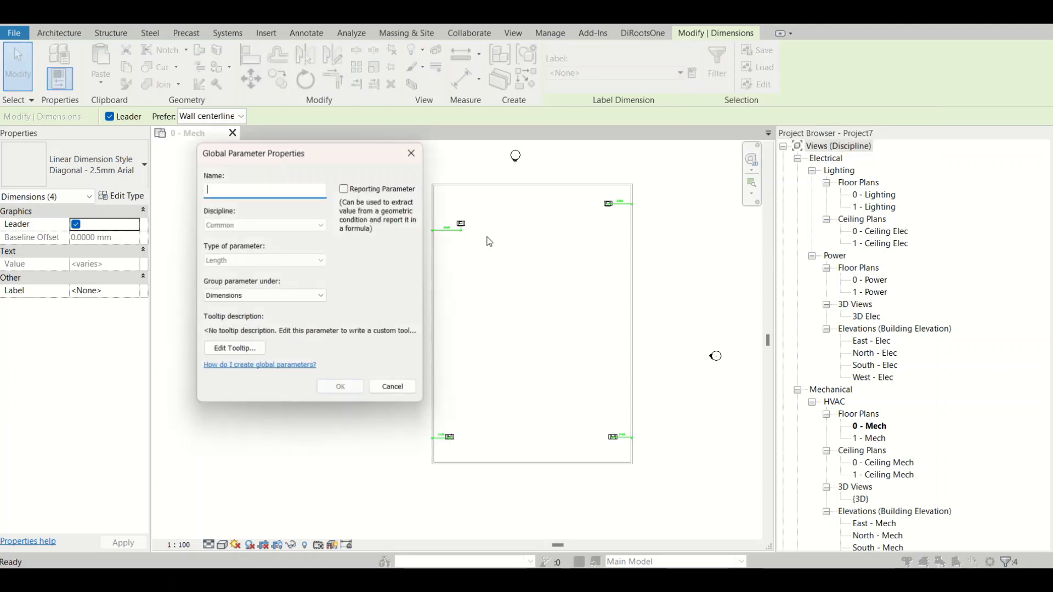
type("SP1")
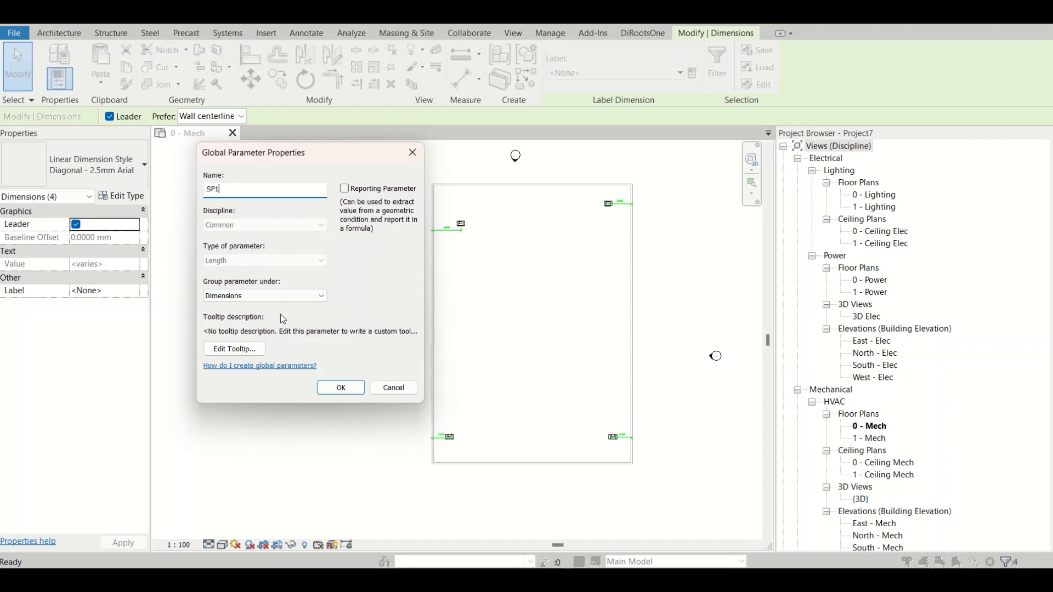
left_click(291, 294)
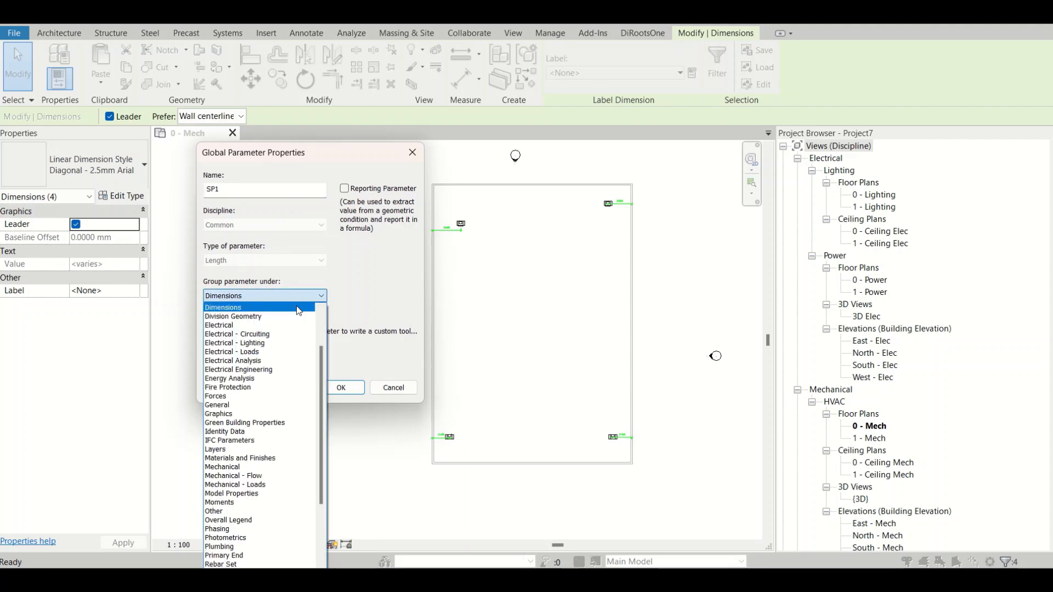
left_click(271, 295)
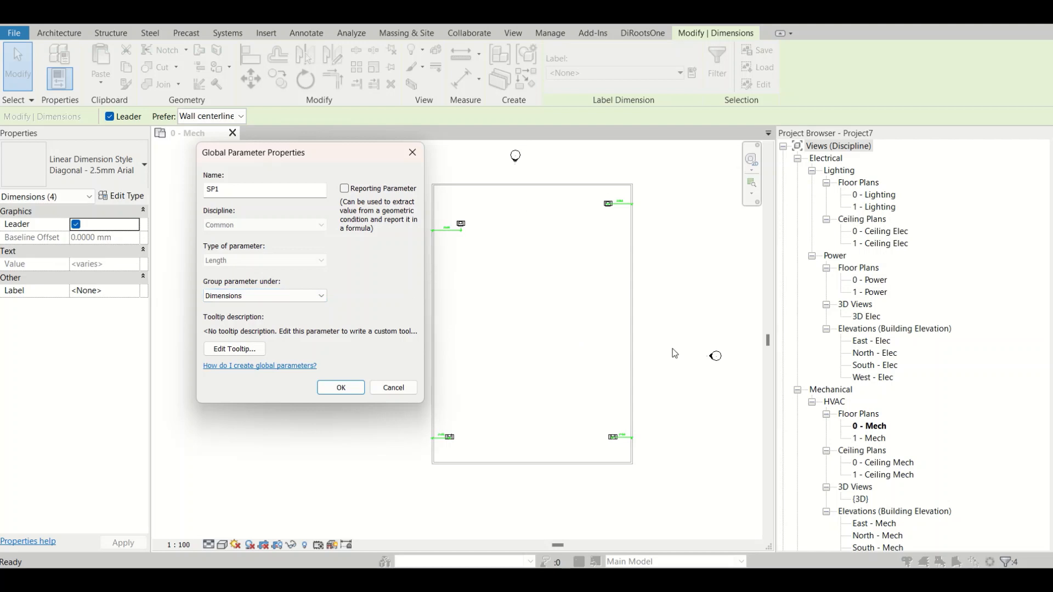
left_click(341, 387)
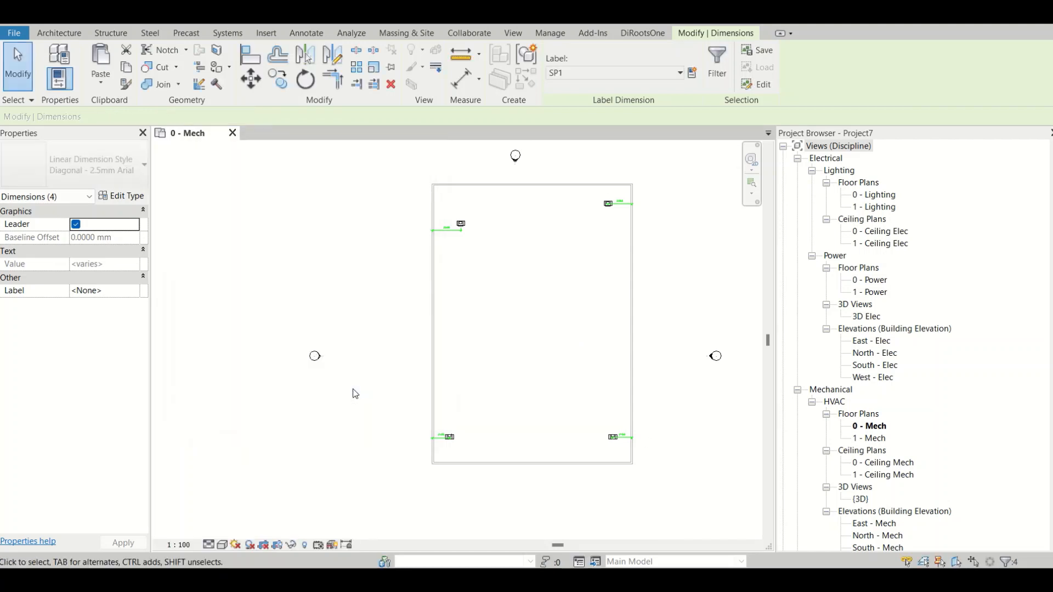
Examine the labeled dimensions of the two upper air handling units, and clear the selection
scroll(458, 225, "up", 6)
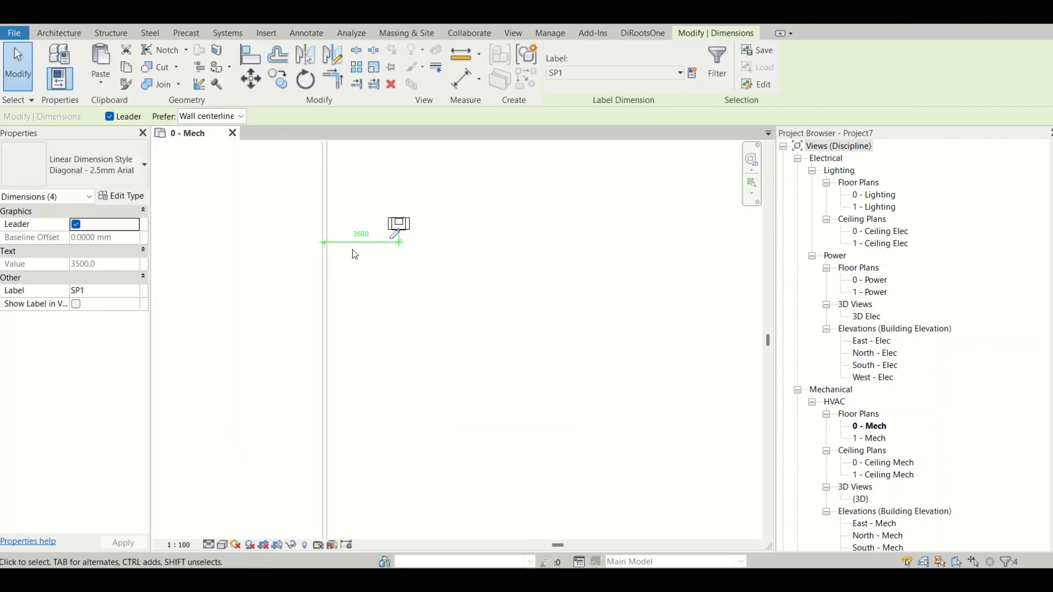
scroll(358, 232, "down", 3)
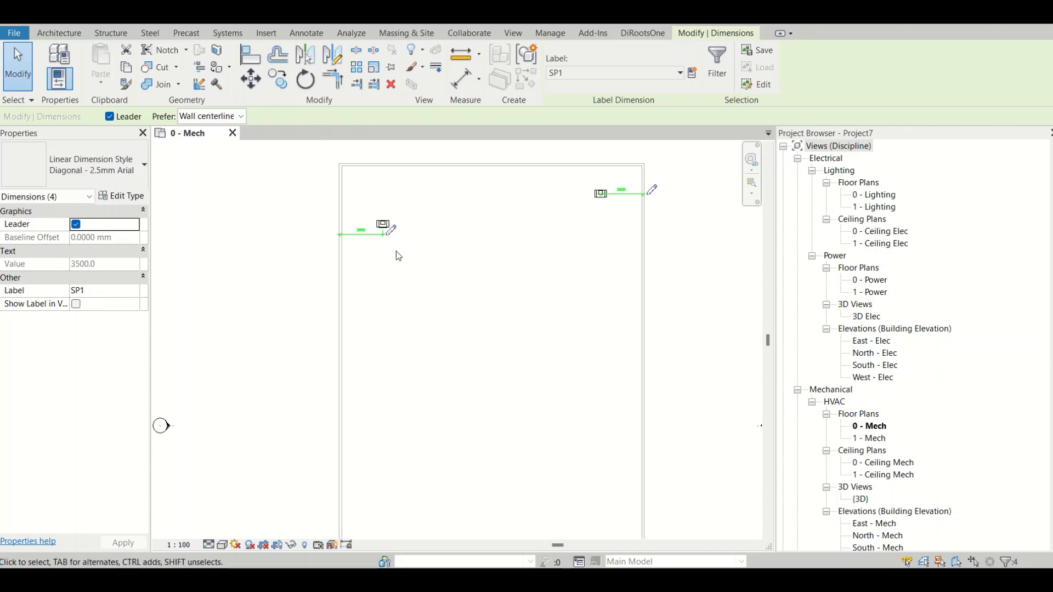
middle_click_drag(442, 275, 329, 290)
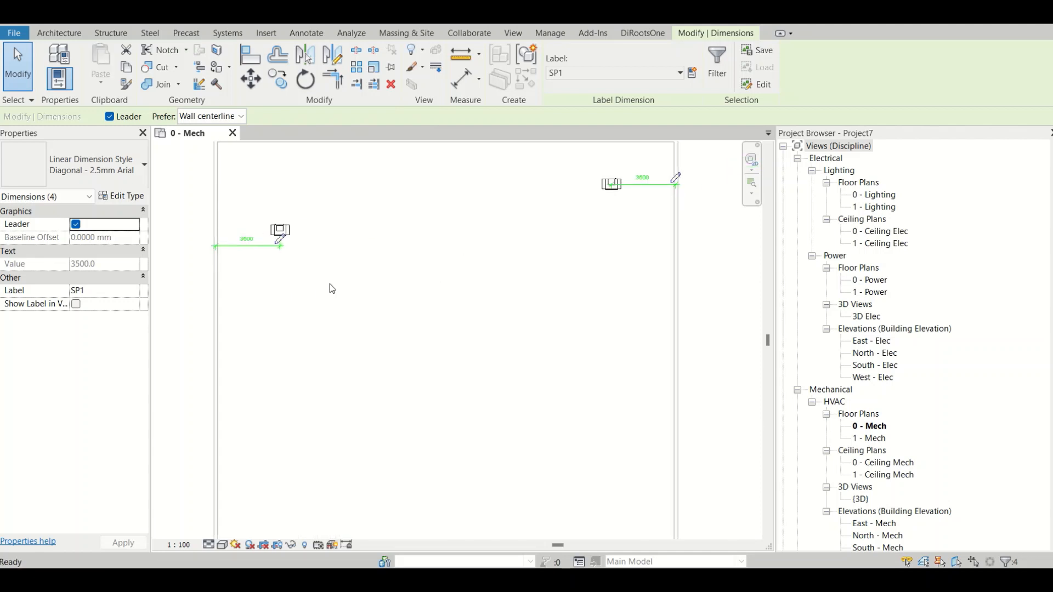
middle_click(358, 293)
middle_click(359, 293)
key("Escape")
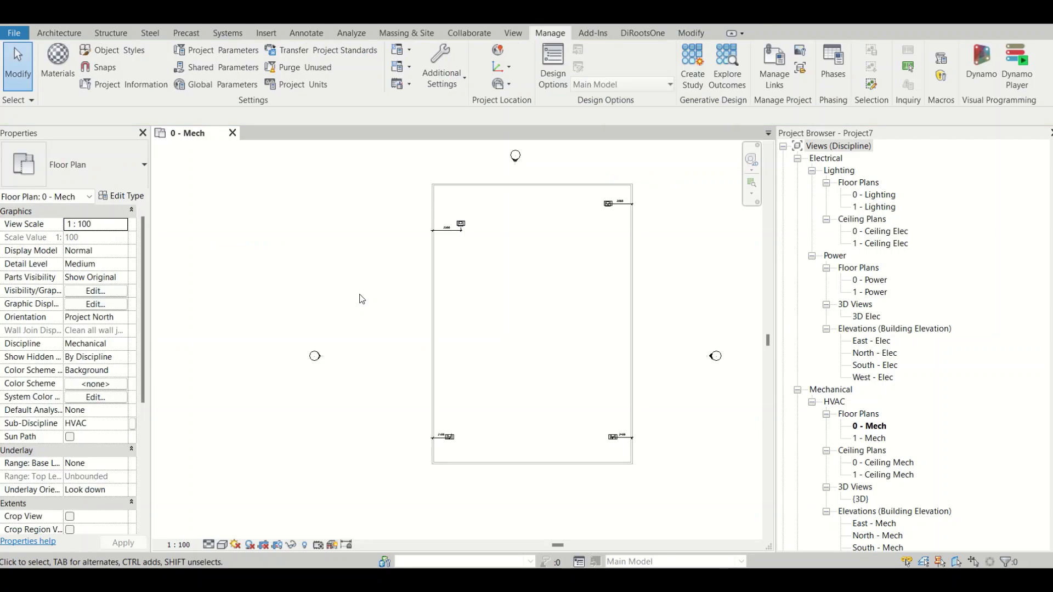
Examine the unlabeled wall dimension of each air handling unit around the room, from the upper-left unit to the lower-left one
scroll(486, 232, "up", 3)
scroll(389, 216, "up", 5)
scroll(487, 258, "down", 5)
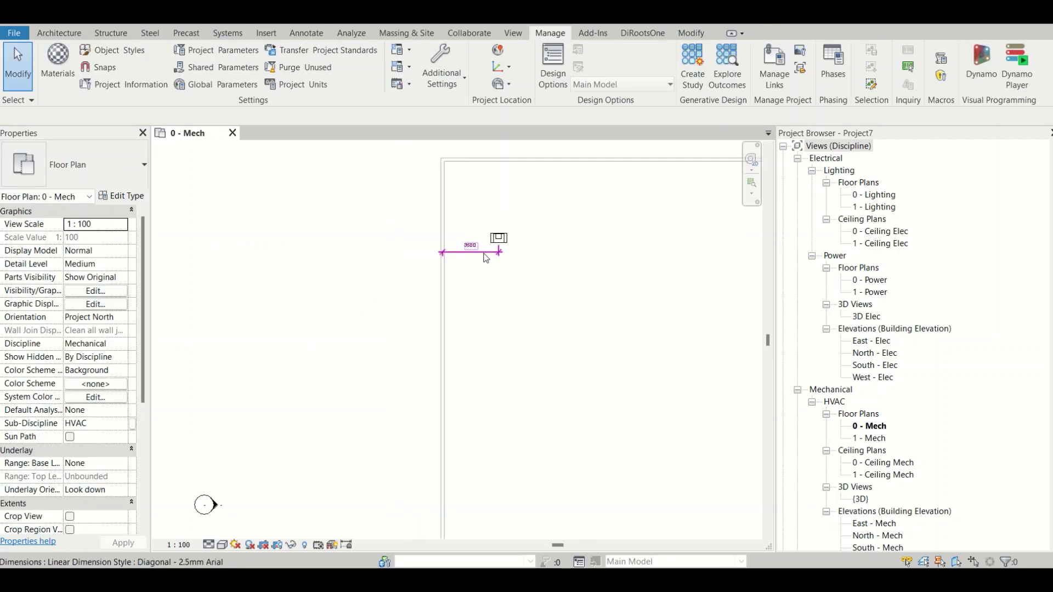
middle_click_drag(517, 257, 130, 269)
scroll(419, 207, "up", 2)
middle_click_drag(419, 207, 327, 218)
scroll(324, 216, "up", 2)
scroll(252, 265, "down", 3)
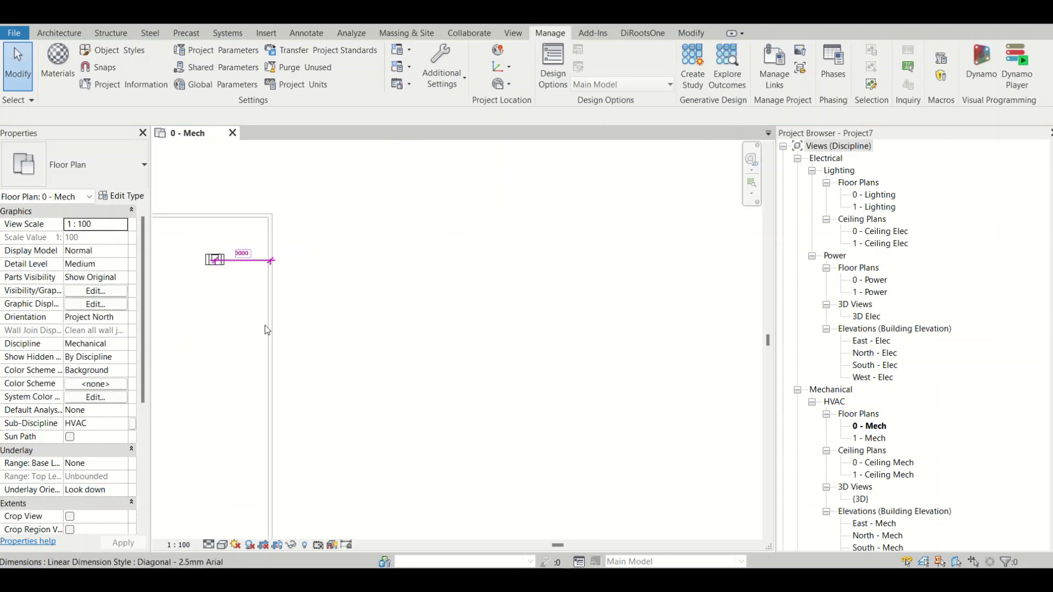
scroll(354, 488, "down", 2)
middle_click_drag(356, 494, 532, 188)
scroll(437, 396, "up", 6)
scroll(459, 392, "down", 3)
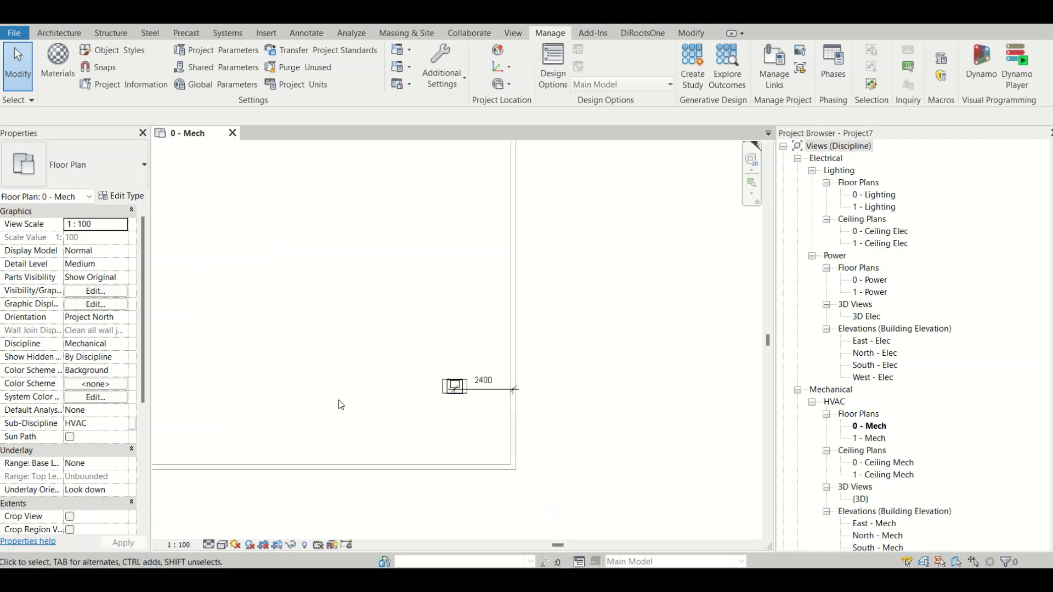
middle_click_drag(288, 400, 541, 354)
scroll(118, 387, "up", 3)
scroll(203, 332, "up", 1)
scroll(282, 304, "down", 6)
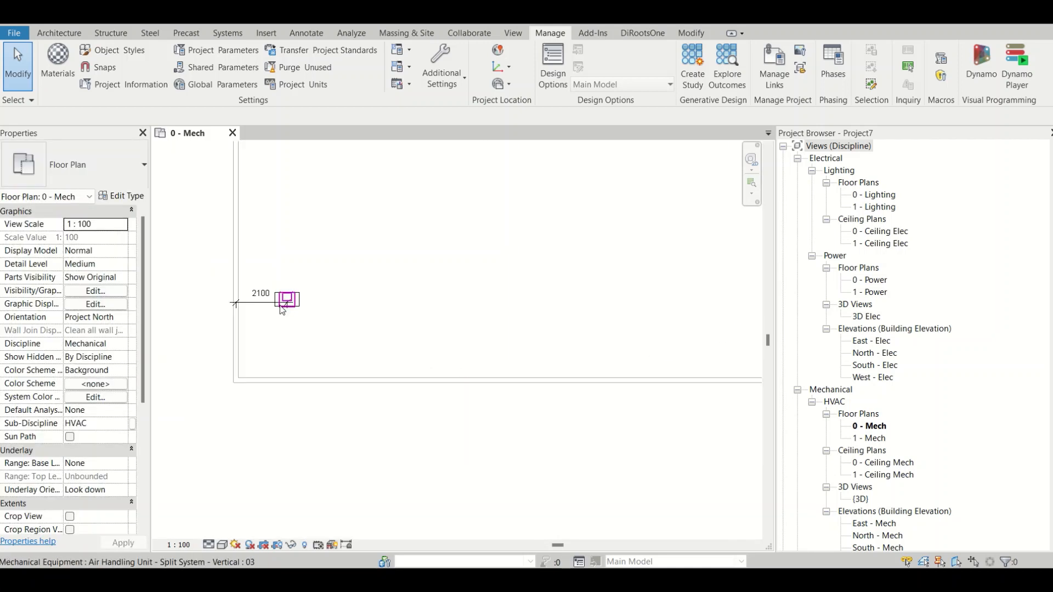
middle_click_drag(327, 261, 381, 437)
scroll(380, 437, "down", 2)
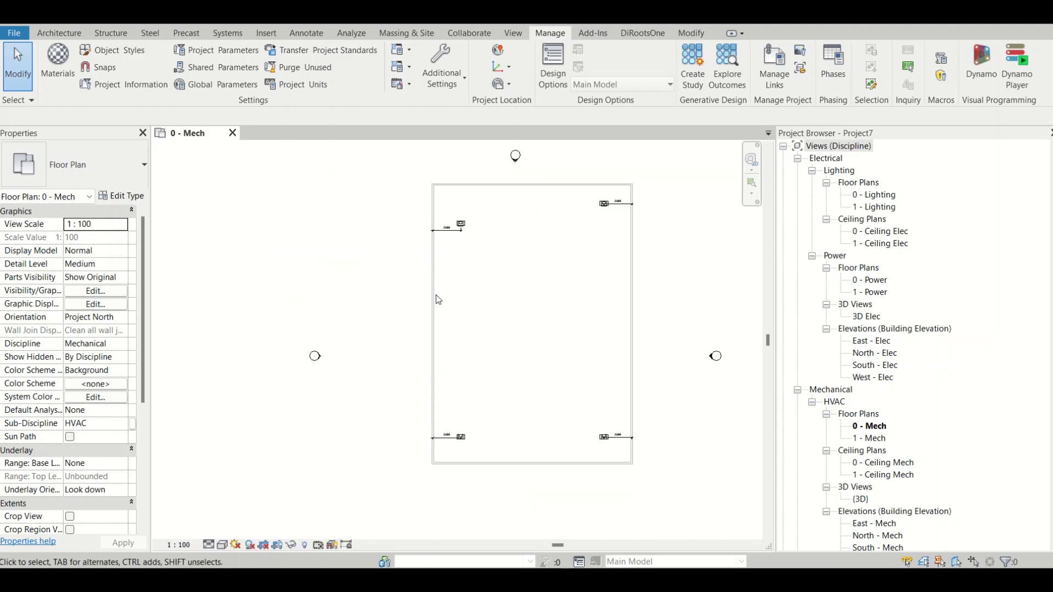
Select the upper-left unit's SP1 dimension and compare it with the wall dimensions of the other three units
scroll(465, 215, "up", 2)
scroll(456, 239, "up", 2)
left_click(446, 255)
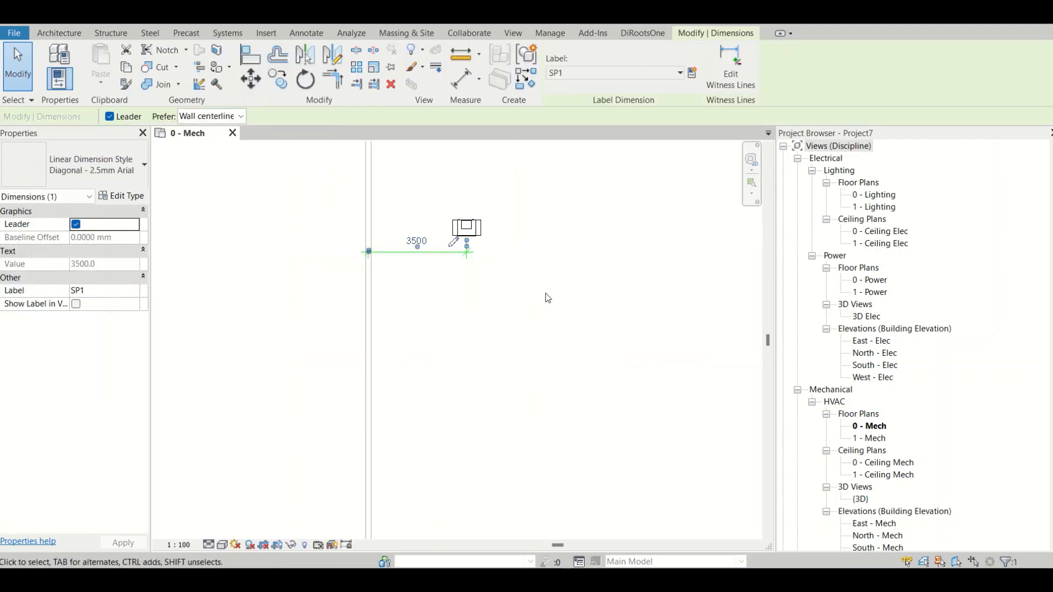
middle_click_drag(713, 240, 411, 290)
scroll(693, 222, "down", 2)
middle_click_drag(672, 455, 498, 283)
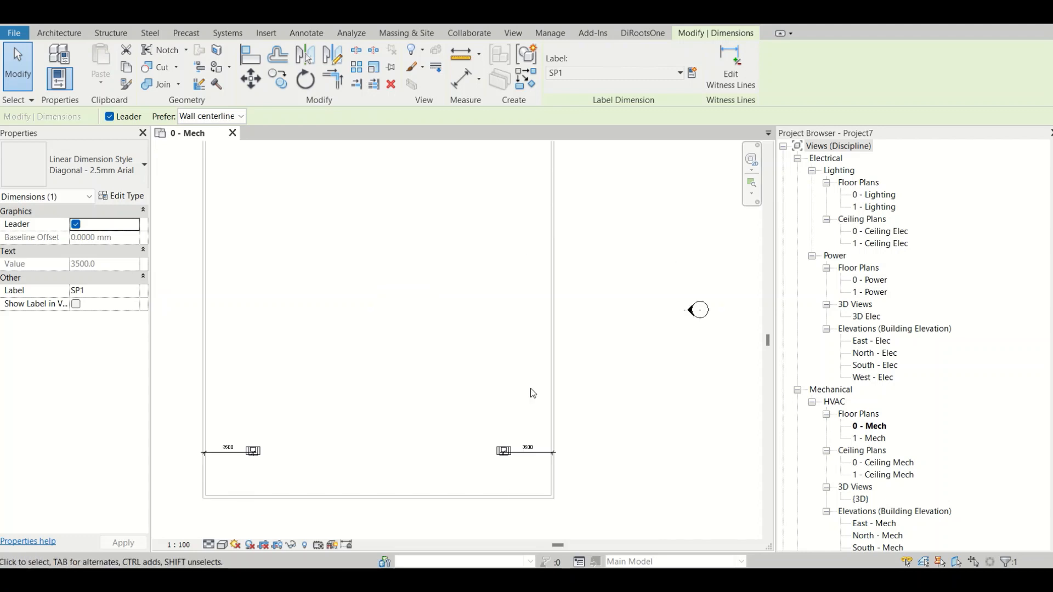
scroll(516, 497, "up", 2)
scroll(515, 436, "down", 2)
middle_click_drag(184, 427, 301, 407)
scroll(296, 406, "up", 2)
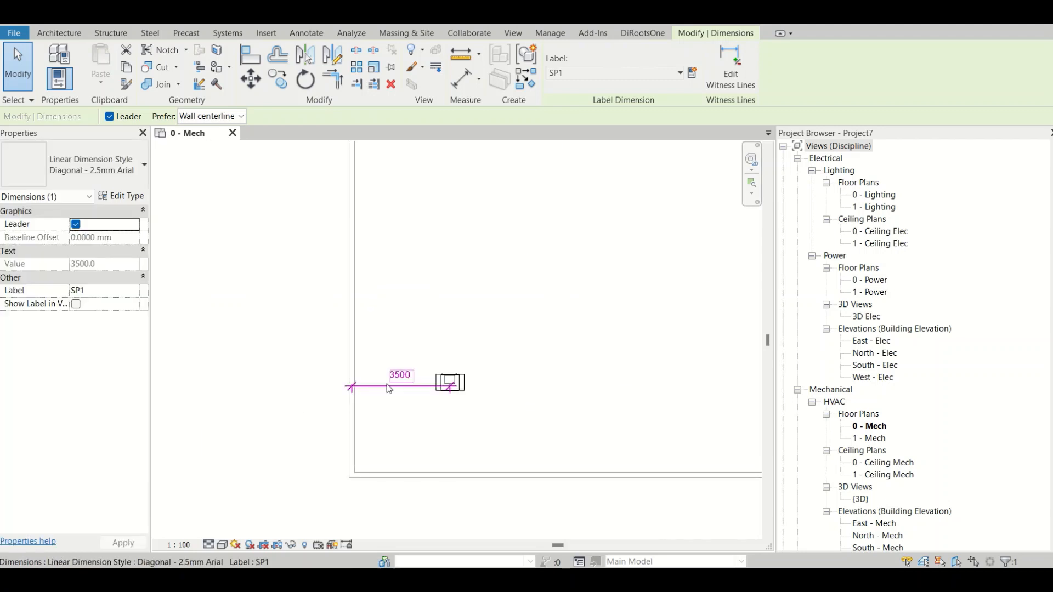
scroll(387, 384, "down", 2)
scroll(385, 351, "down", 2)
middle_click_drag(418, 346, 425, 485)
scroll(422, 288, "up", 2)
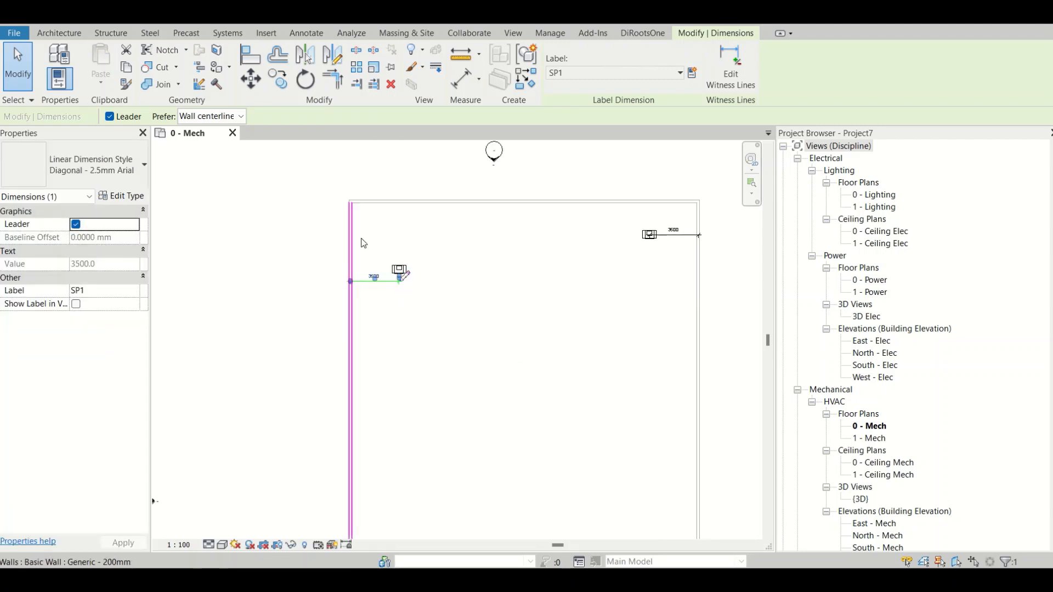
scroll(388, 291, "up", 3)
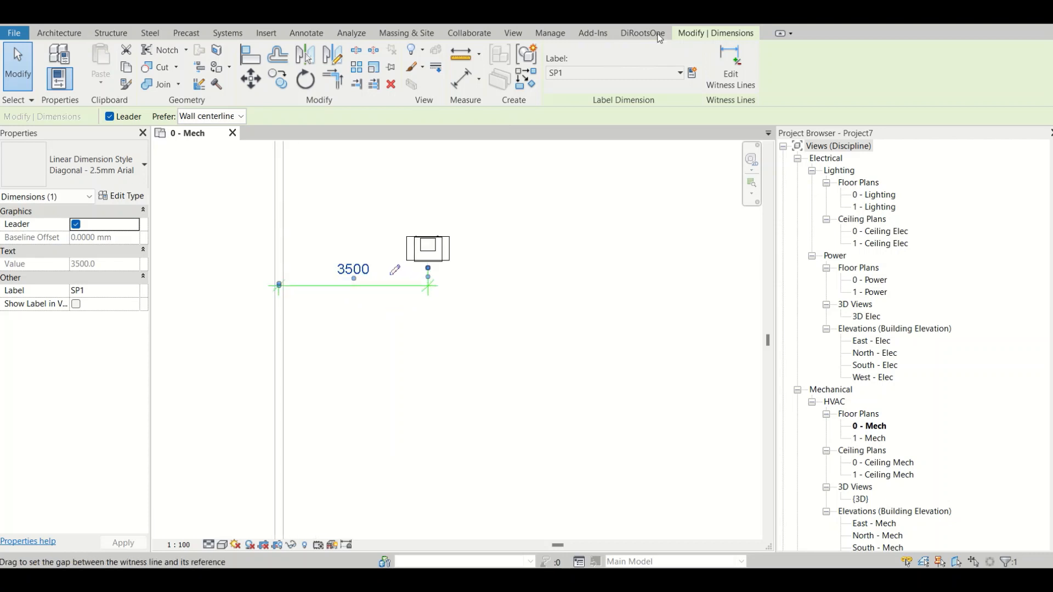
Edit the global parameter SP1 from the upper-left air handling unit and set its value to 1000
left_click(435, 254)
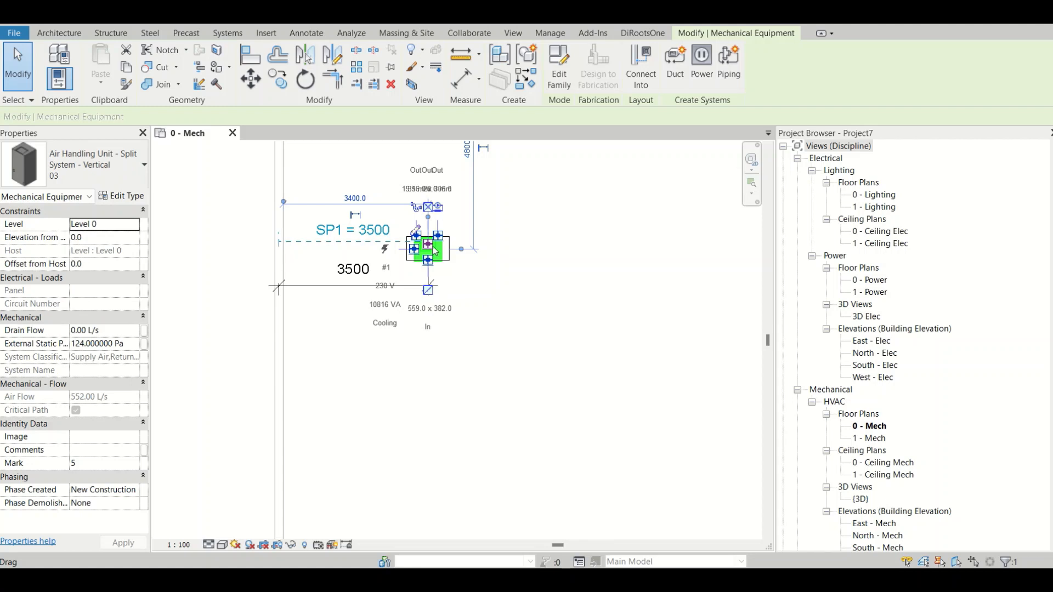
scroll(428, 244, "up", 4)
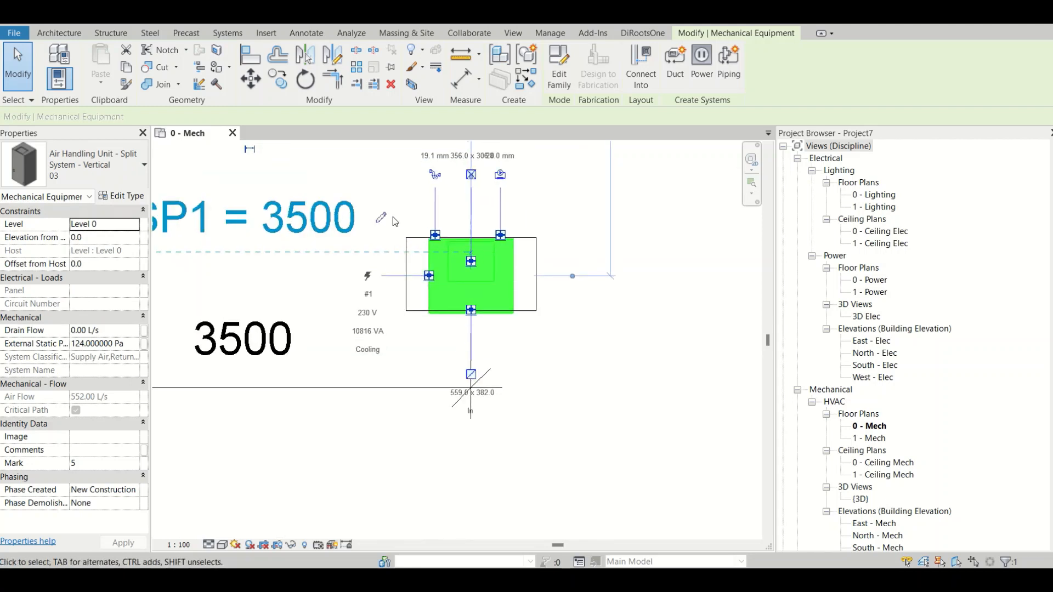
left_click(381, 217)
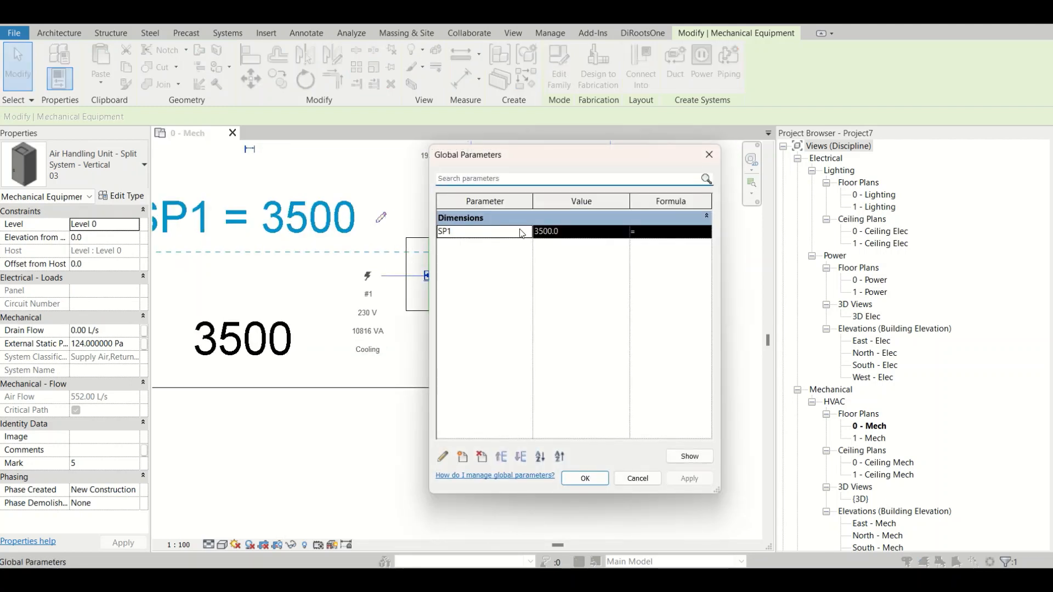
left_click(581, 232)
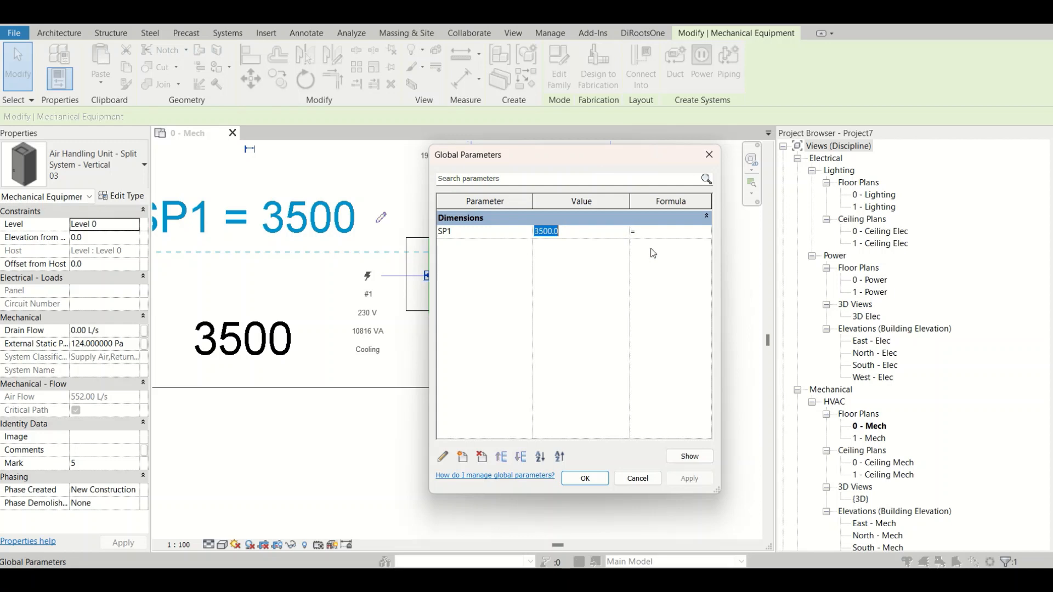
key("End")
left_click_drag(587, 229, 332, 233)
key("End")
key("BackSpace")
key("BackSpace")
key("BackSpace")
key("BackSpace")
key("BackSpace")
type("1000")
left_click(585, 479)
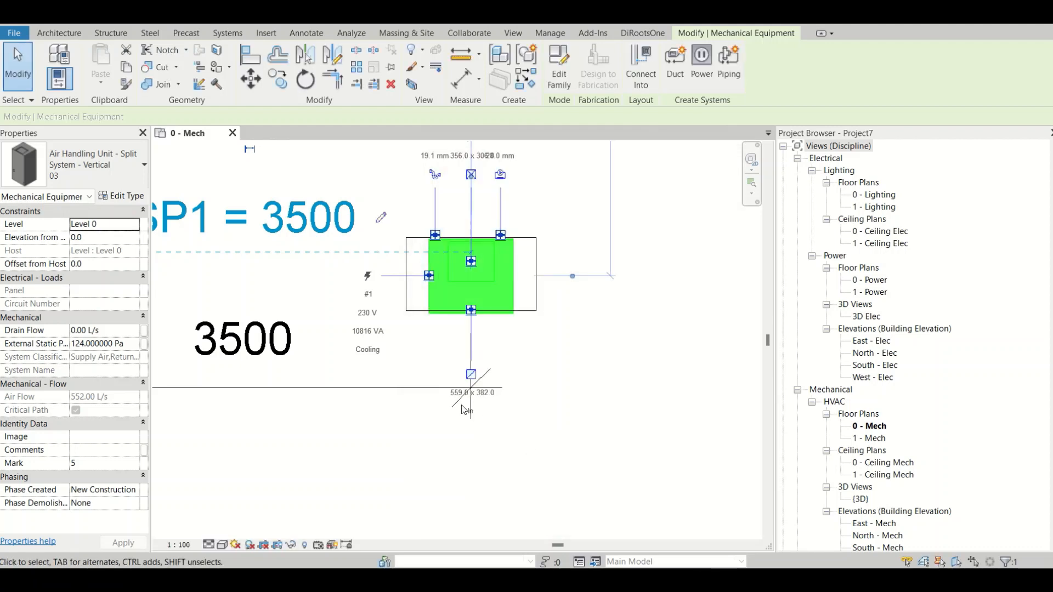
Deselect the unit and check the distance to the side wall at each air handling unit around the room
scroll(317, 371, "down", 5)
left_click(318, 399)
scroll(213, 388, "down", 4)
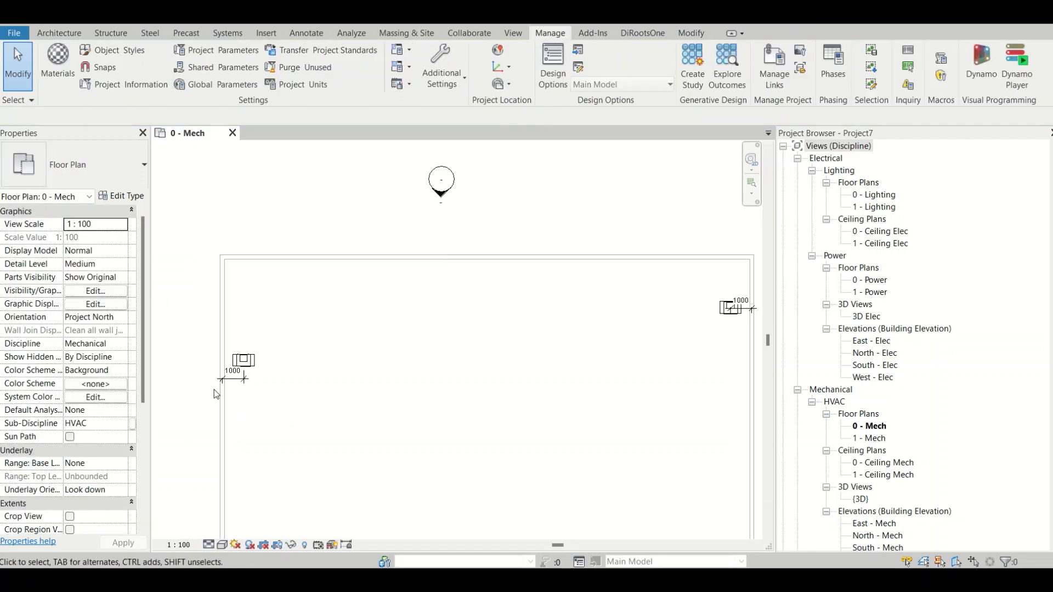
middle_click_drag(345, 390, 229, 386)
scroll(557, 321, "up", 7)
scroll(556, 321, "down", 7)
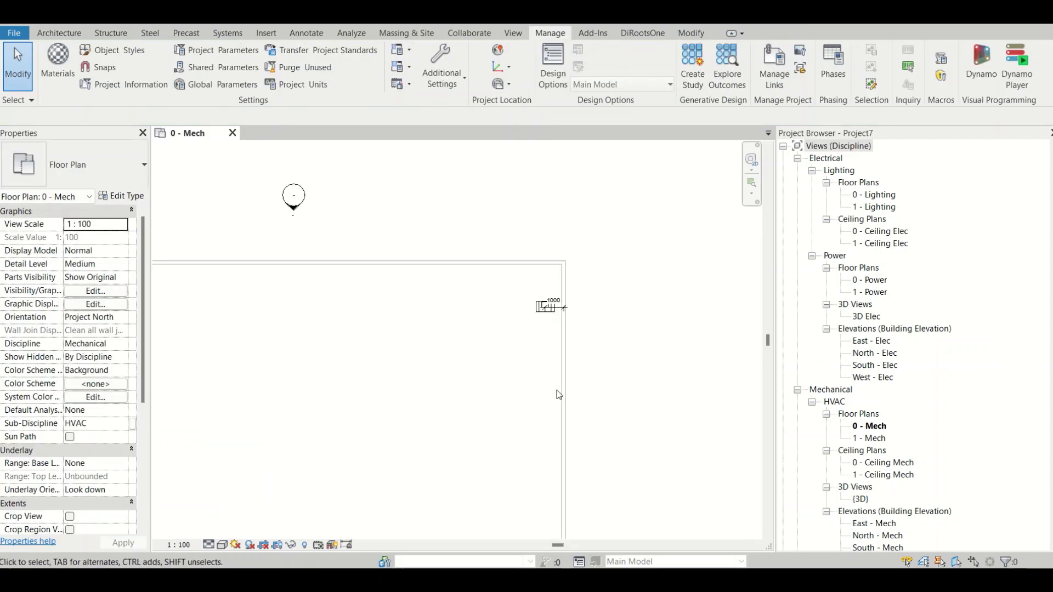
scroll(561, 434, "down", 2)
middle_click_drag(563, 434, 603, 243)
middle_click_drag(556, 502, 518, 258)
scroll(554, 330, "up", 5)
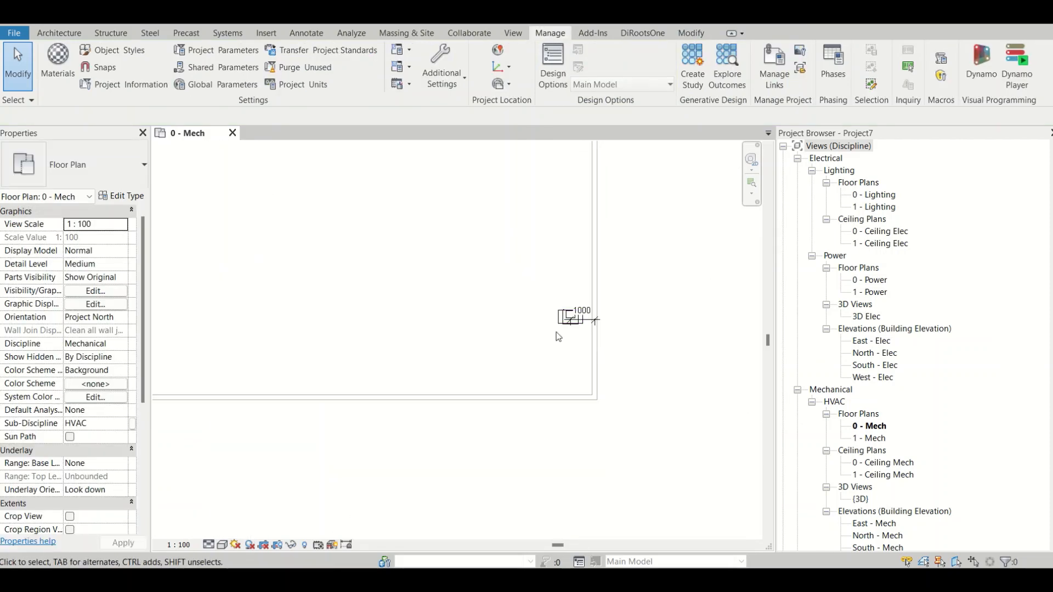
scroll(556, 331, "down", 6)
middle_click_drag(505, 349, 575, 386)
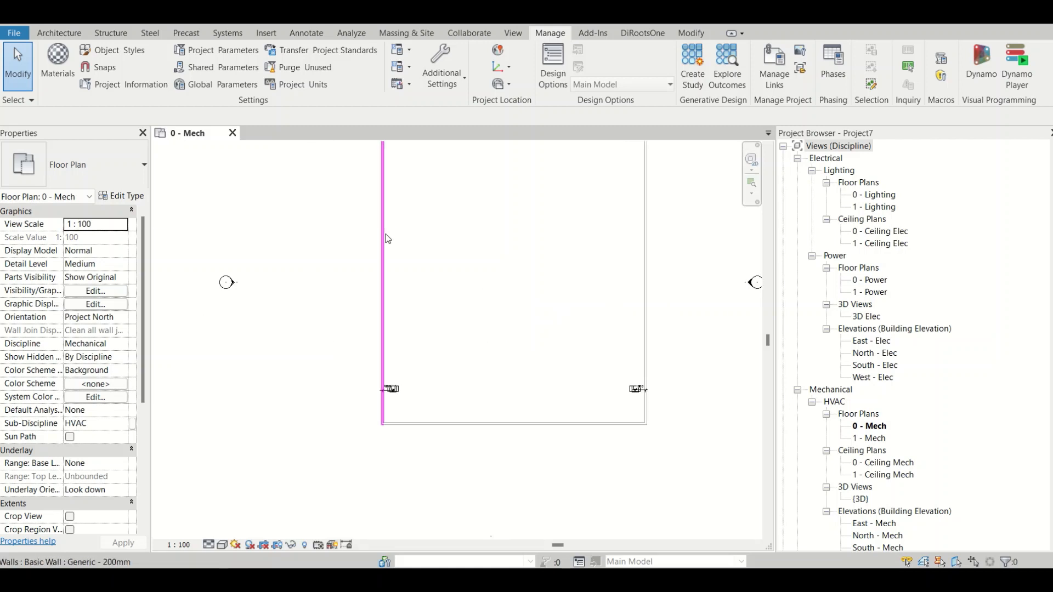
Move the left and right walls outward to widen the room to about 42000 mm, and clear the selection
left_click(386, 268)
left_click_drag(380, 295, 284, 327)
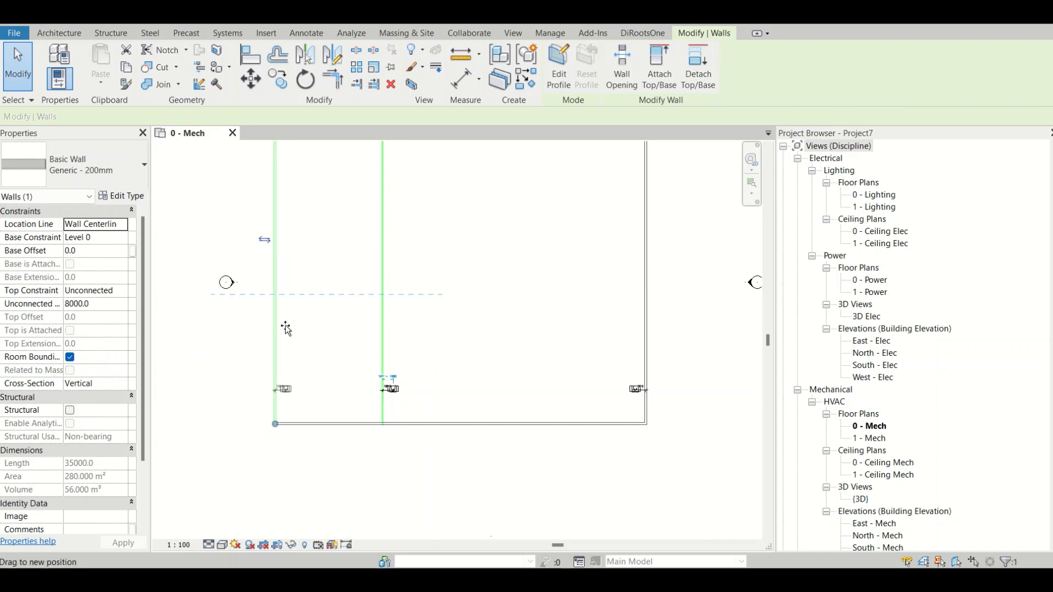
left_click(648, 304)
middle_click_drag(554, 333, 332, 365)
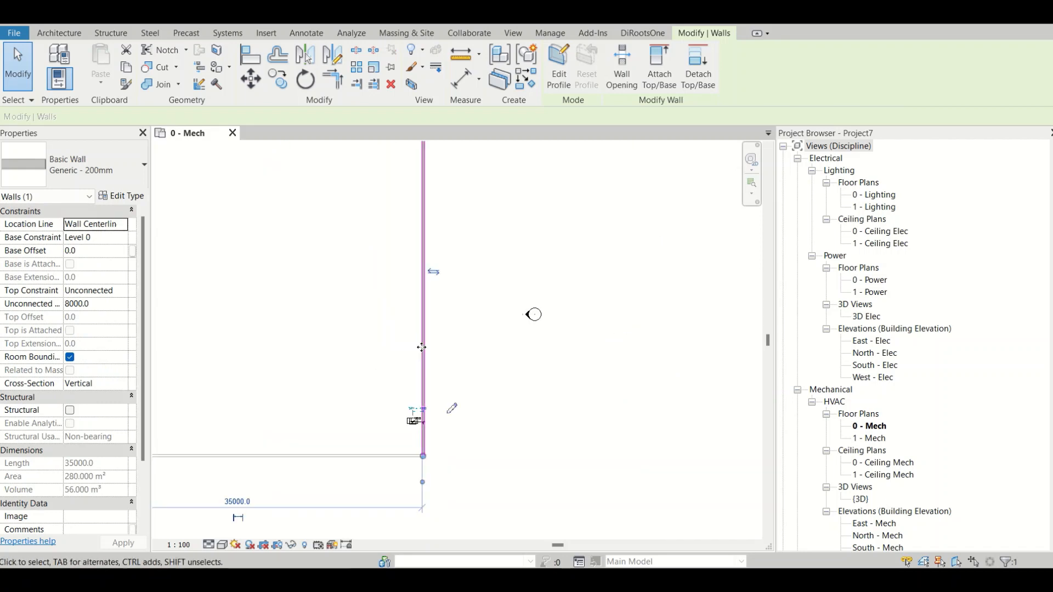
left_click_drag(423, 335, 495, 344)
scroll(494, 344, "down", 4)
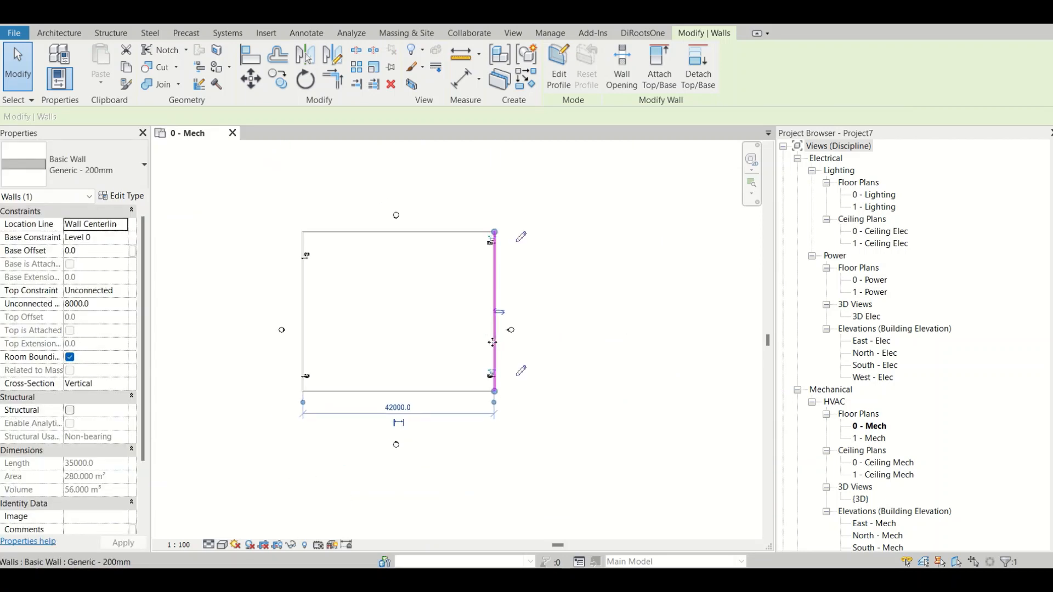
left_click(430, 306)
scroll(430, 306, "up", 2)
scroll(492, 299, "up", 2)
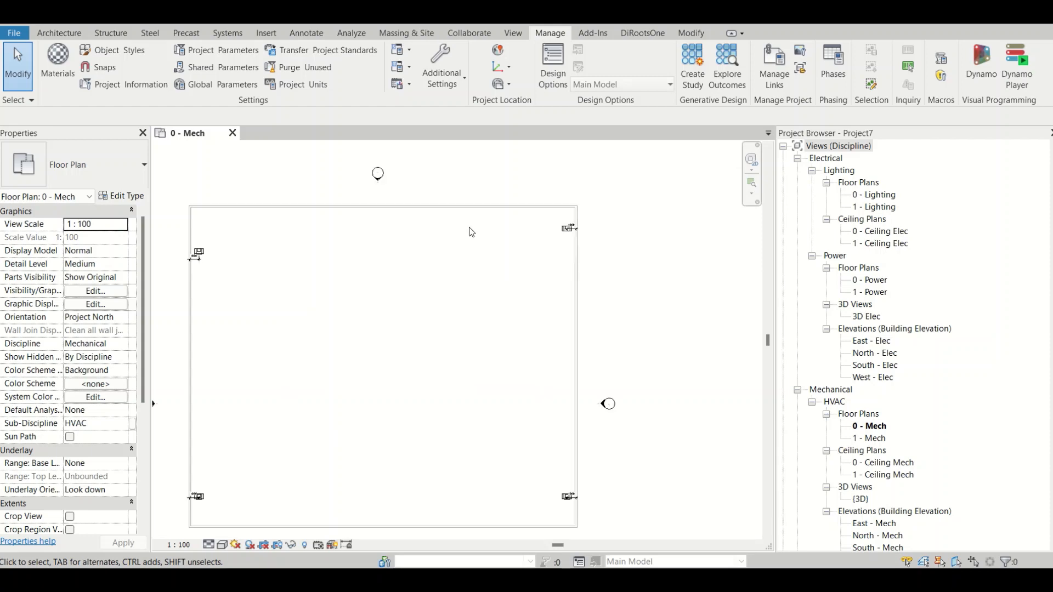
Move the room's right wall inward to narrow the room, and clear the selection
left_click(577, 272)
scroll(574, 271, "up", 2)
left_click_drag(574, 271, 450, 282)
left_click(592, 330)
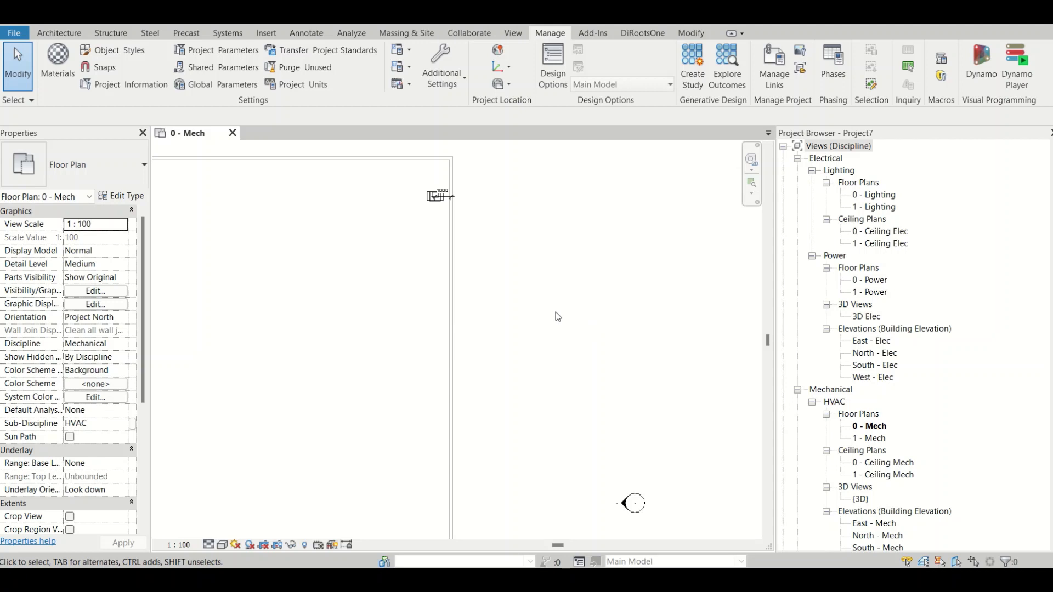
Check the upper-right air handling unit's distance to the side wall, inspect the unit's properties, and deselect it
scroll(486, 280, "up", 4)
middle_click_drag(487, 280, 703, 357)
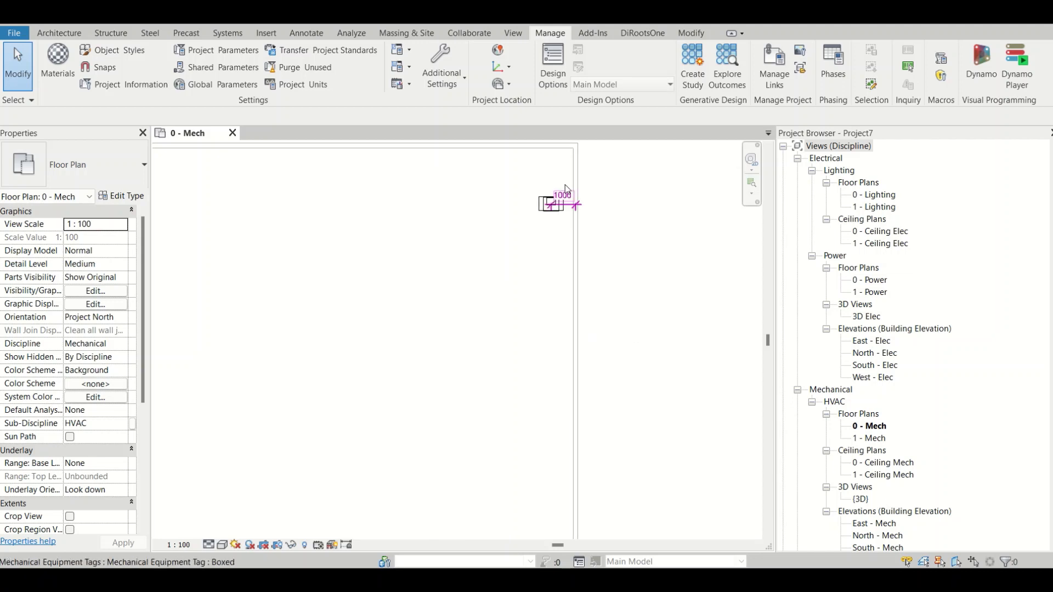
scroll(544, 227, "up", 4)
left_click(544, 226)
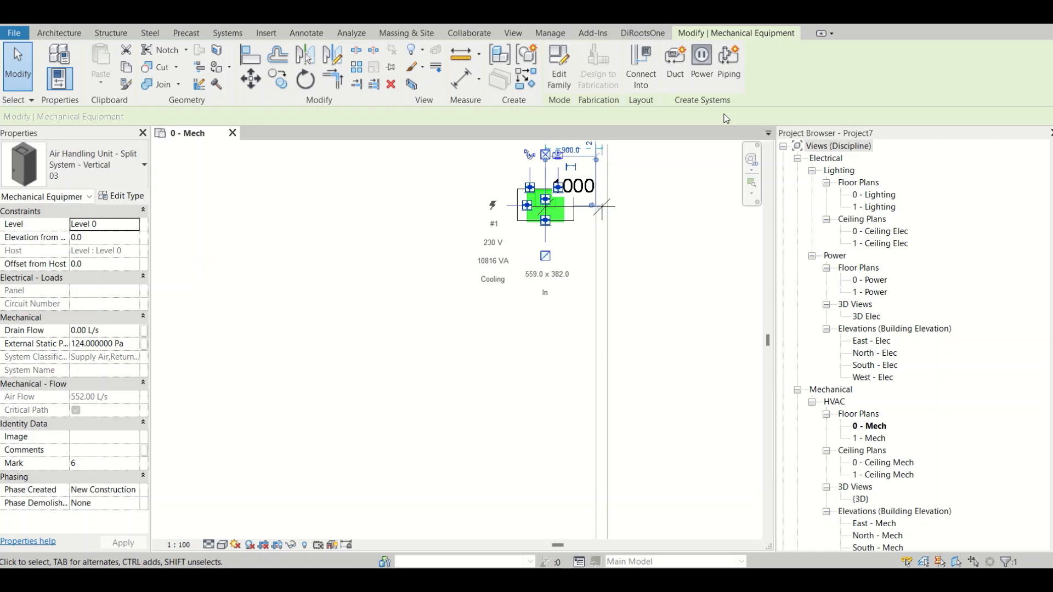
left_click(531, 333)
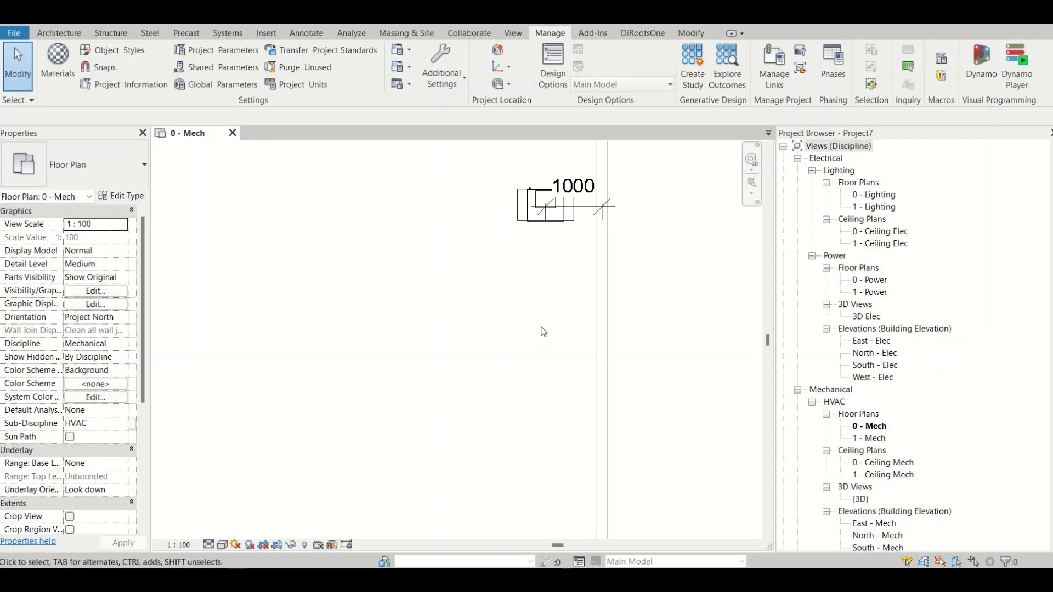
Start adding a new parameter to the project parameters
scroll(551, 321, "down", 4)
middle_click_drag(477, 332, 572, 258)
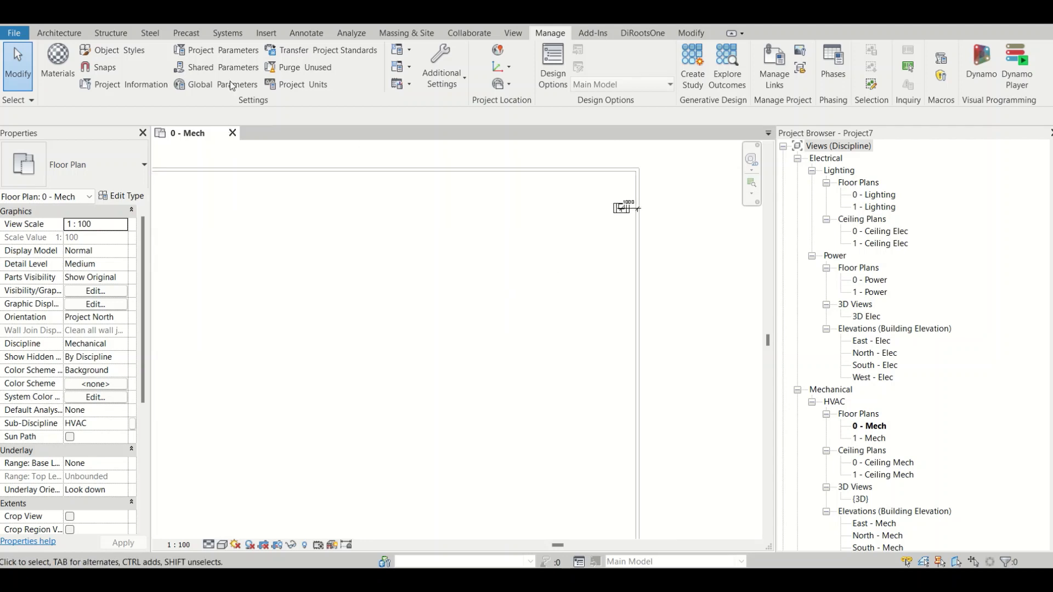
left_click(193, 52)
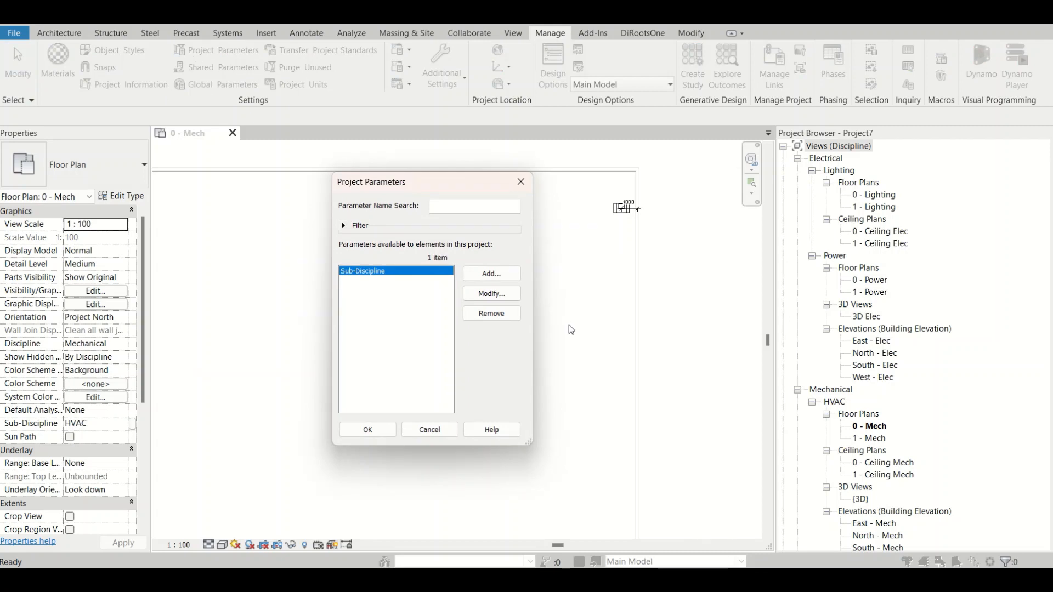
left_click(492, 275)
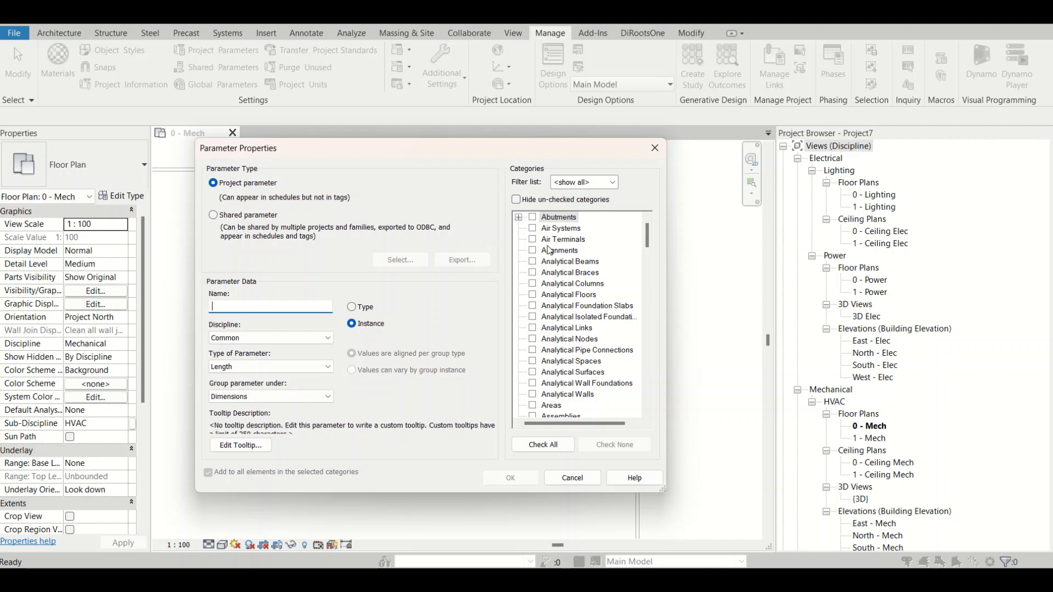
Review the categories, disciplines, parameter types and parameter groups available for the new project parameter
scroll(596, 285, "down", 1)
scroll(595, 285, "down", 2)
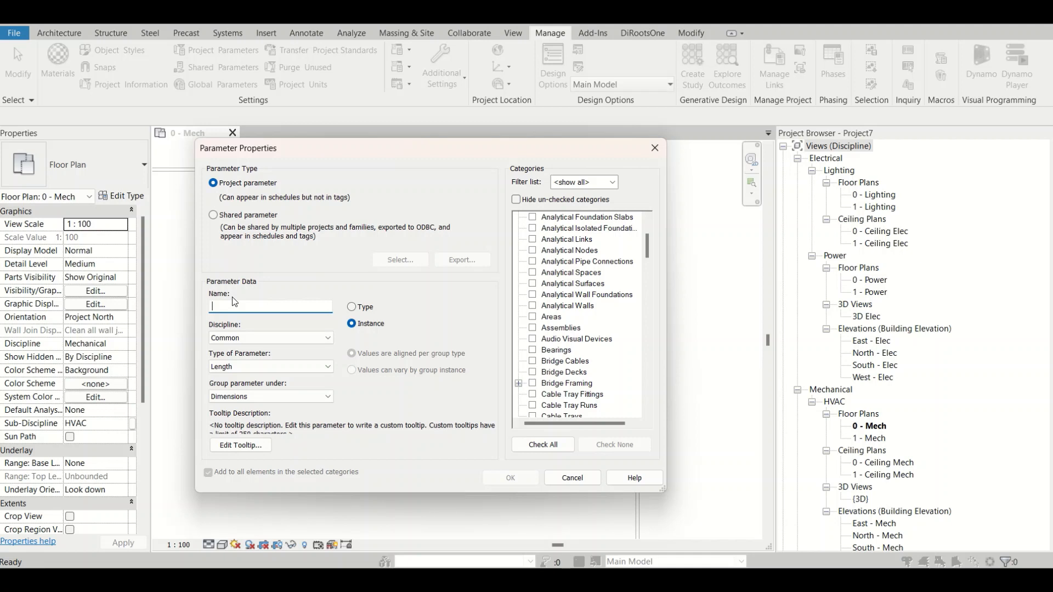
left_click(260, 338)
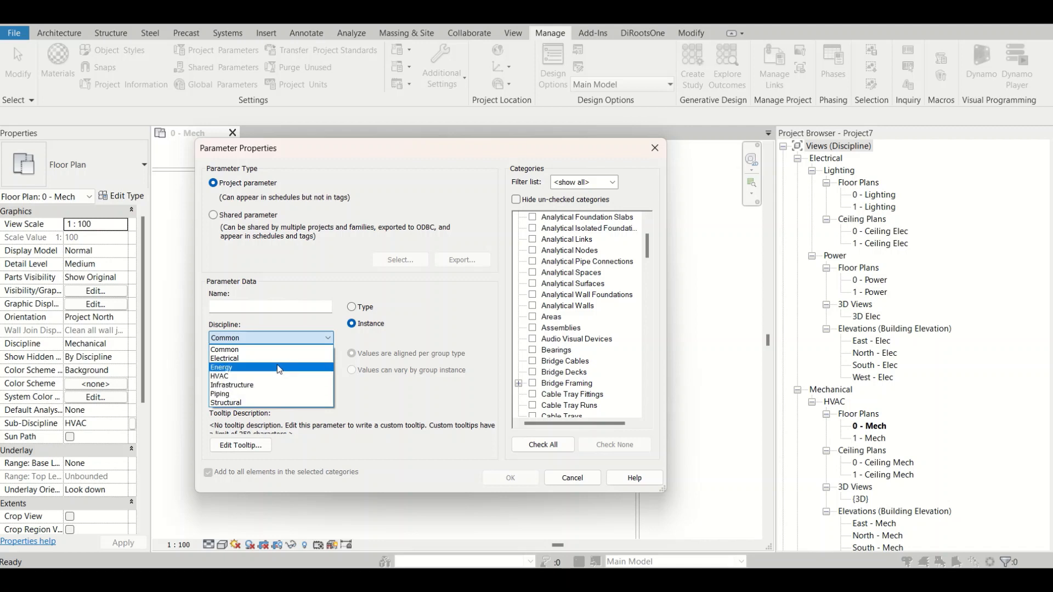
left_click(272, 338)
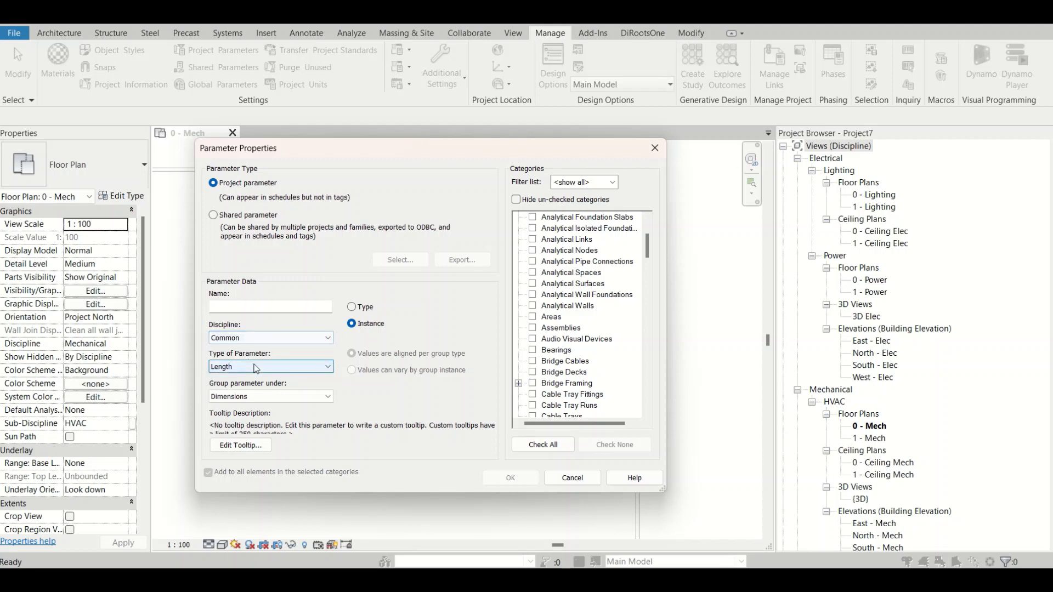
left_click(256, 366)
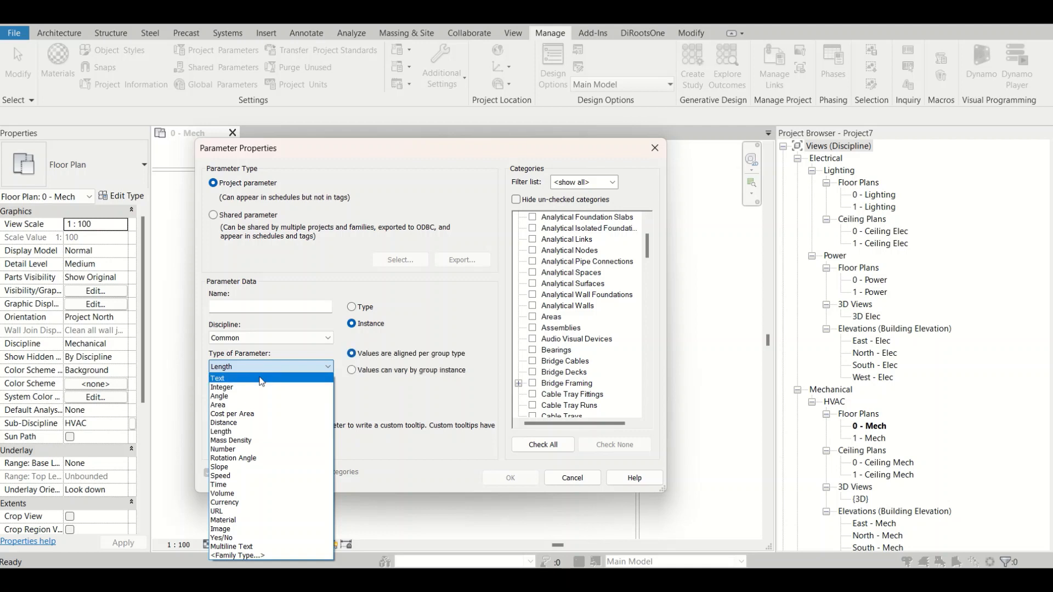
left_click(259, 365)
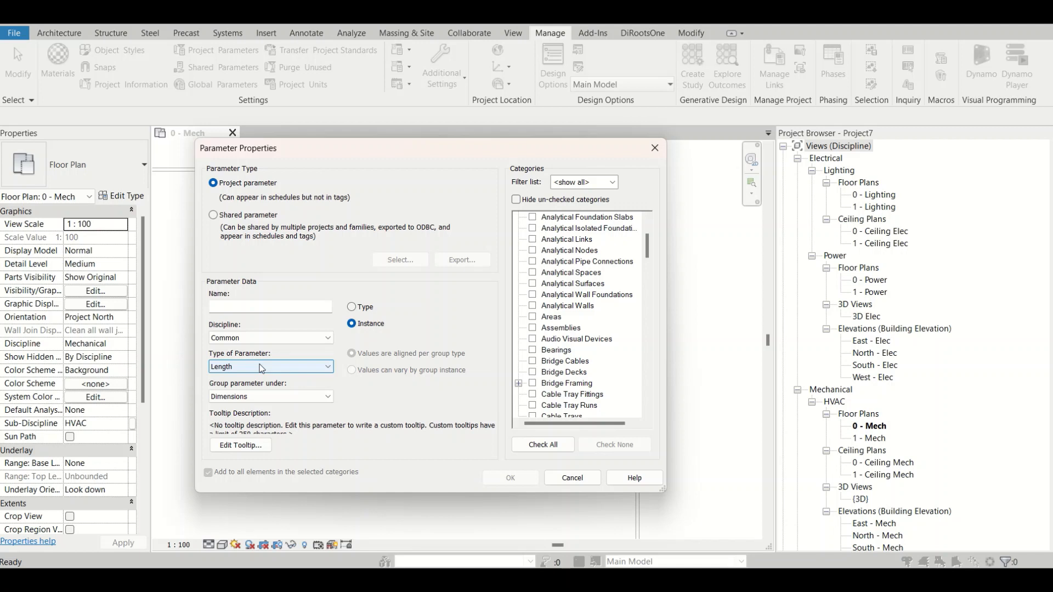
left_click(266, 396)
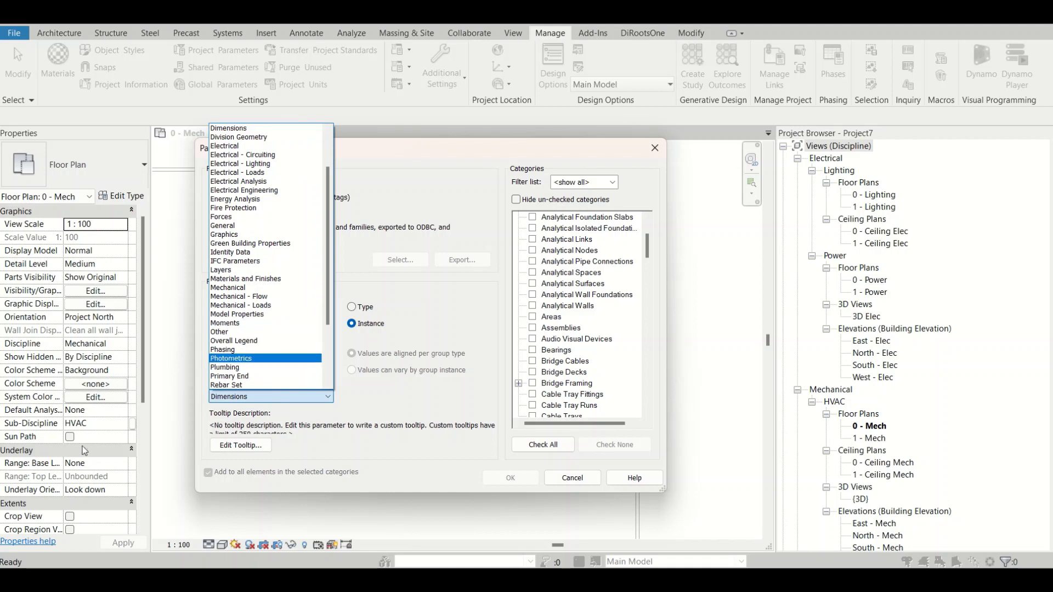
left_click(276, 400)
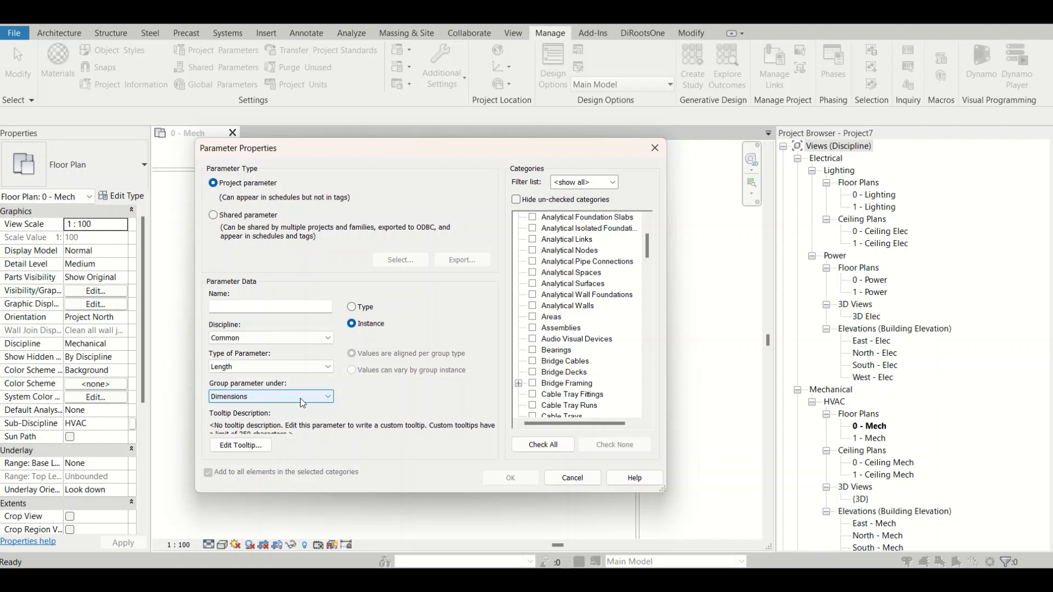
Group the new project parameter under Text
left_click(302, 396)
scroll(285, 250, "up", 2)
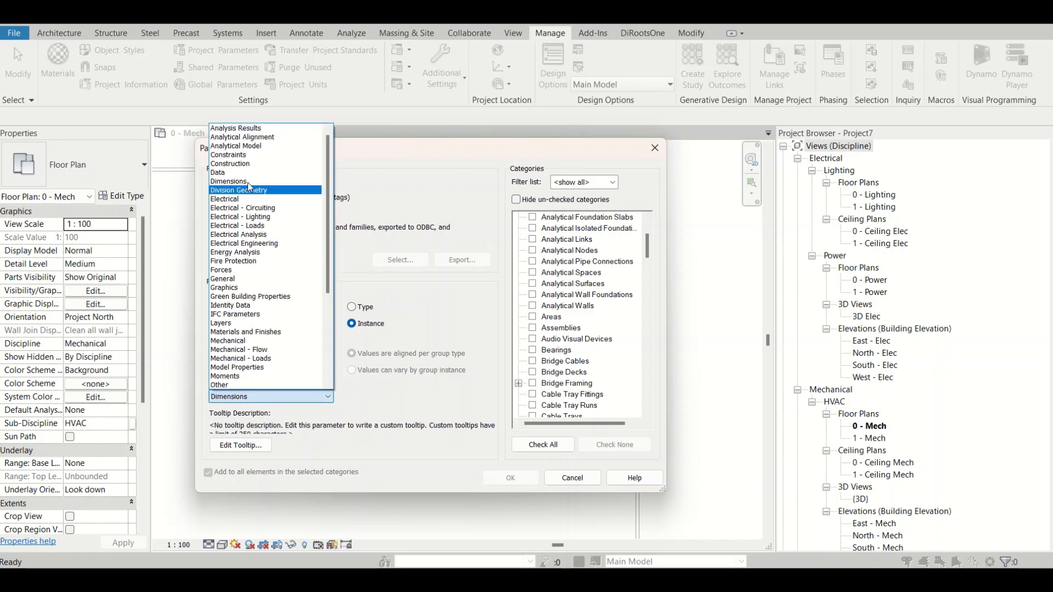
scroll(245, 347, "down", 5)
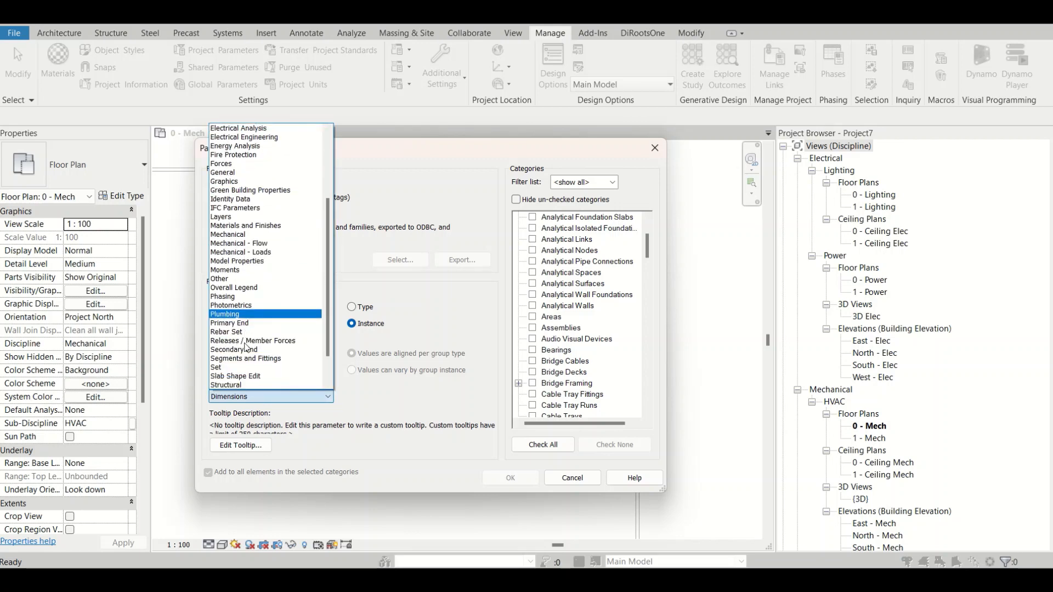
scroll(246, 347, "down", 2)
key("t")
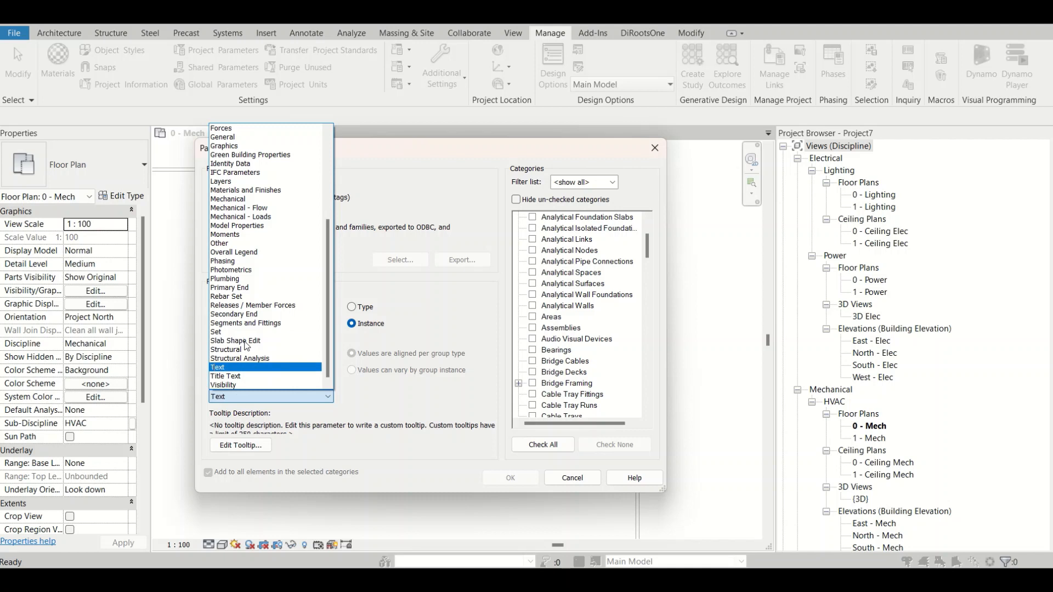
left_click(245, 367)
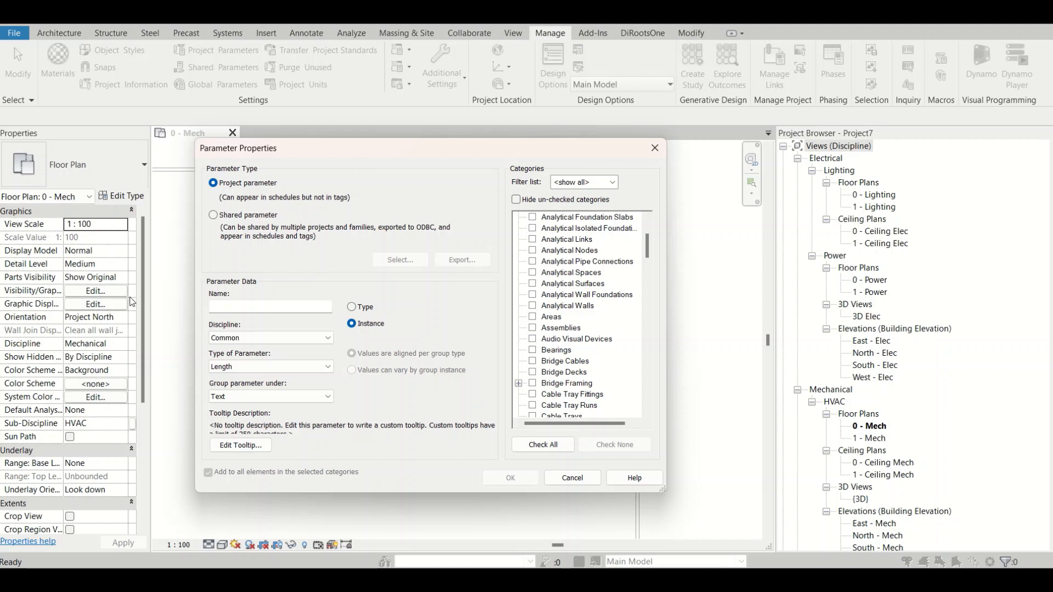
Name the new project parameter S1
left_click(233, 307)
type("s1")
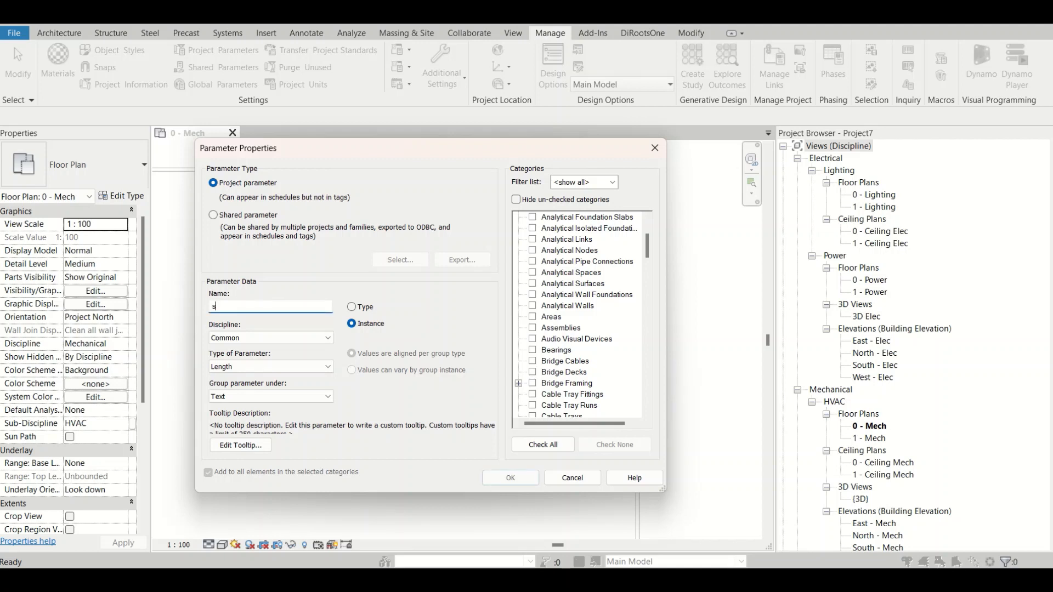
key("BackSpace")
key("BackSpace")
type("S1")
Assign the parameter S1 to the Mechanical Equipment category and accept the project parameters
left_click(567, 306)
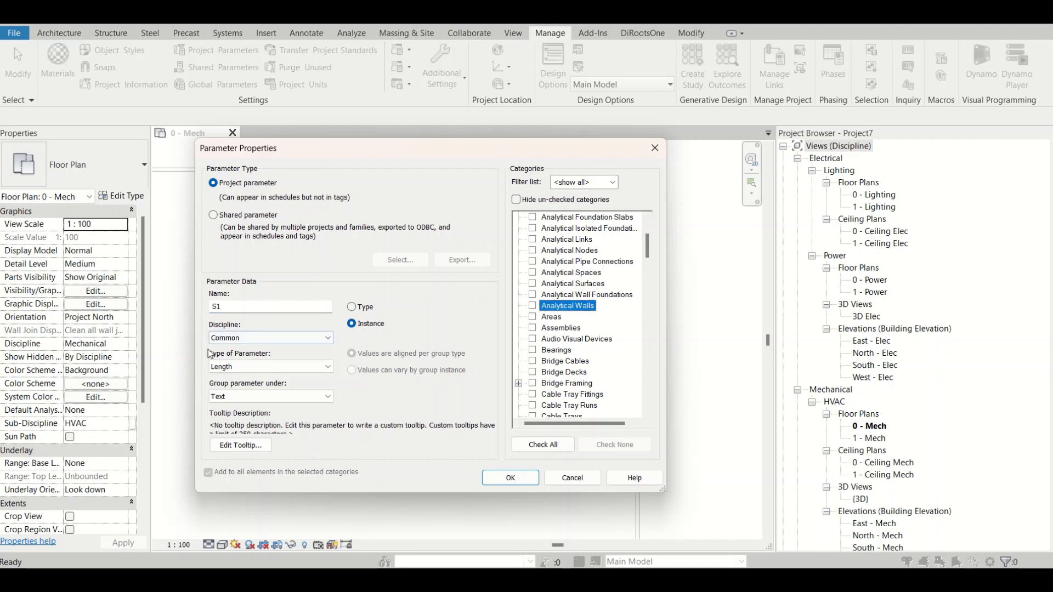
scroll(571, 351, "down", 15)
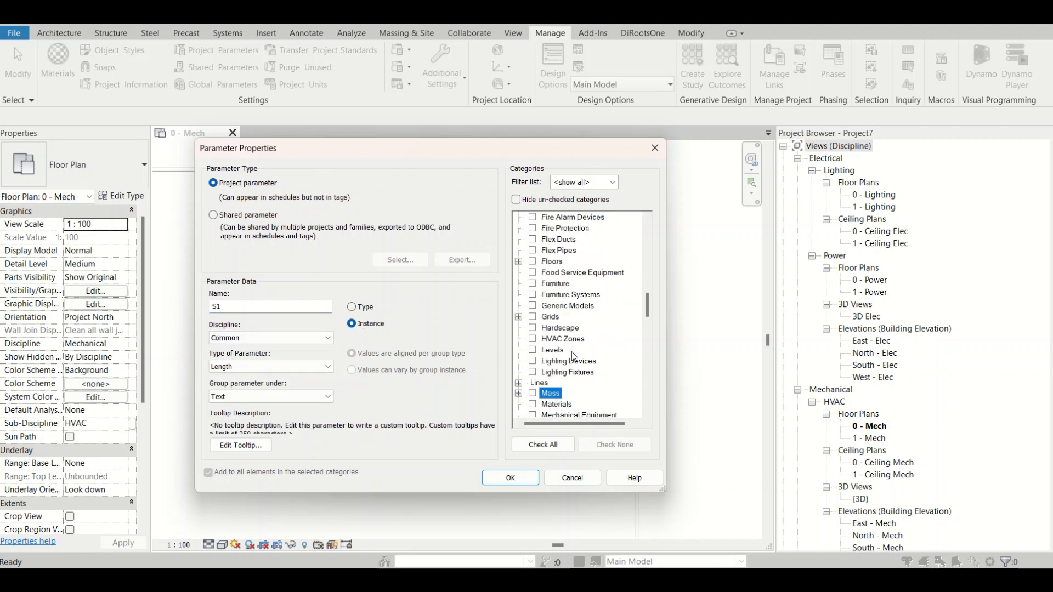
left_click(570, 359)
left_click(532, 382)
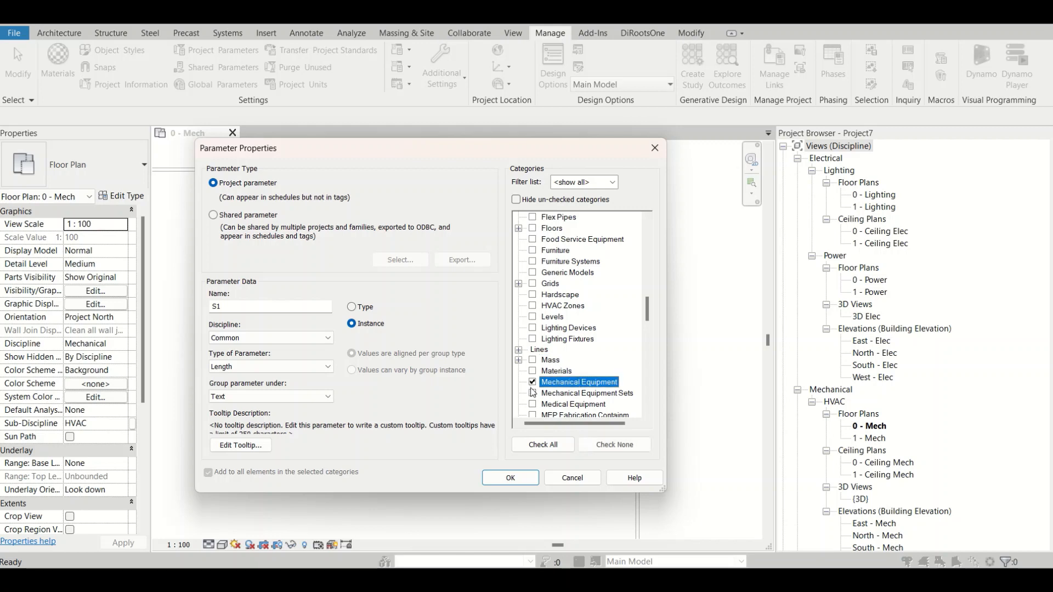
left_click(513, 477)
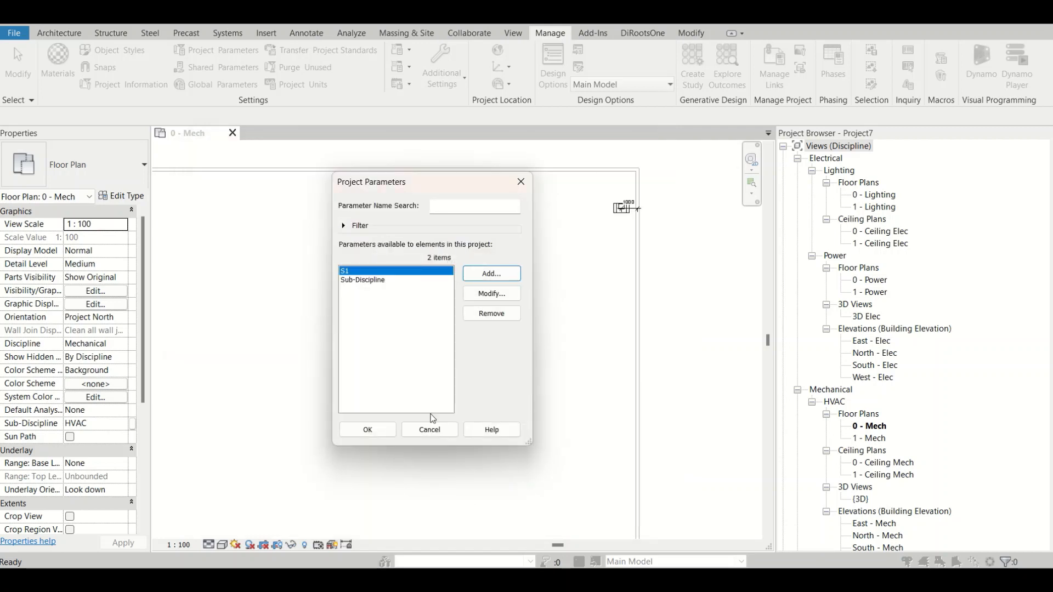
left_click(356, 423)
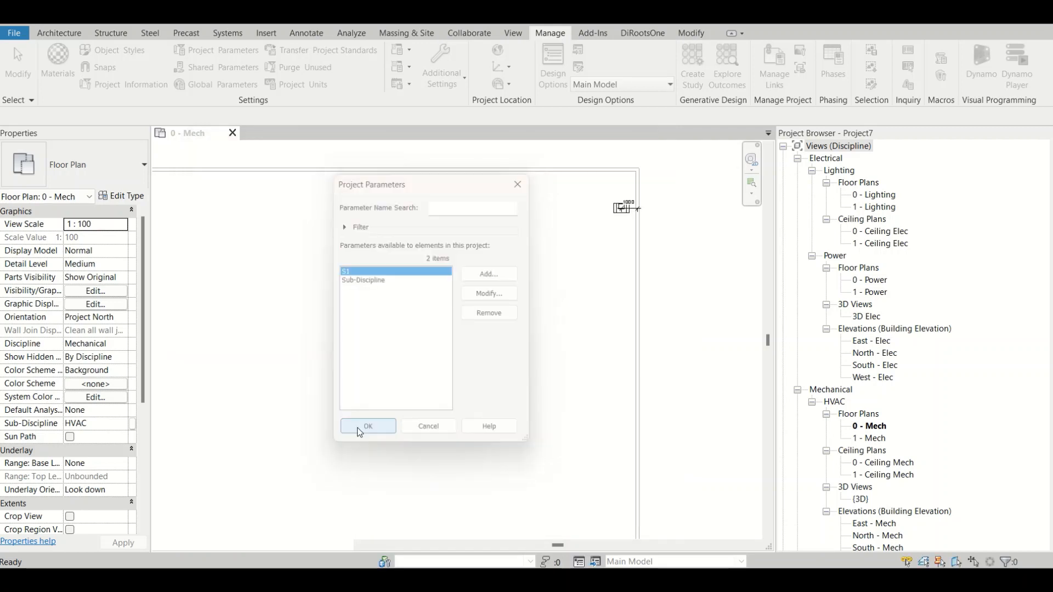
Set S1 to 1000 on the upper-right air handling unit and deselect the unit
scroll(625, 207, "up", 3)
scroll(625, 208, "up", 1)
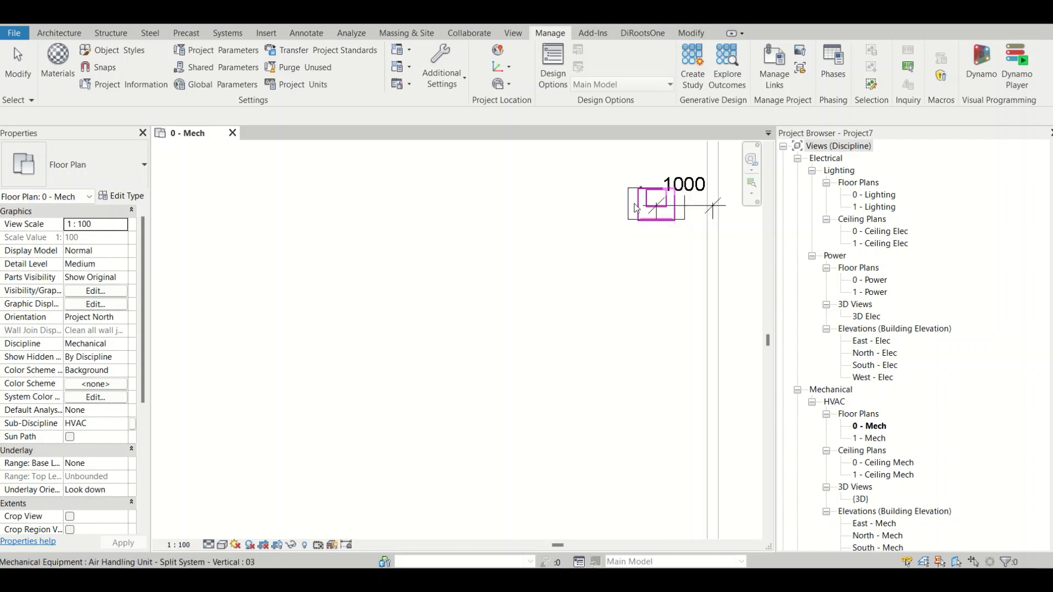
left_click(650, 211)
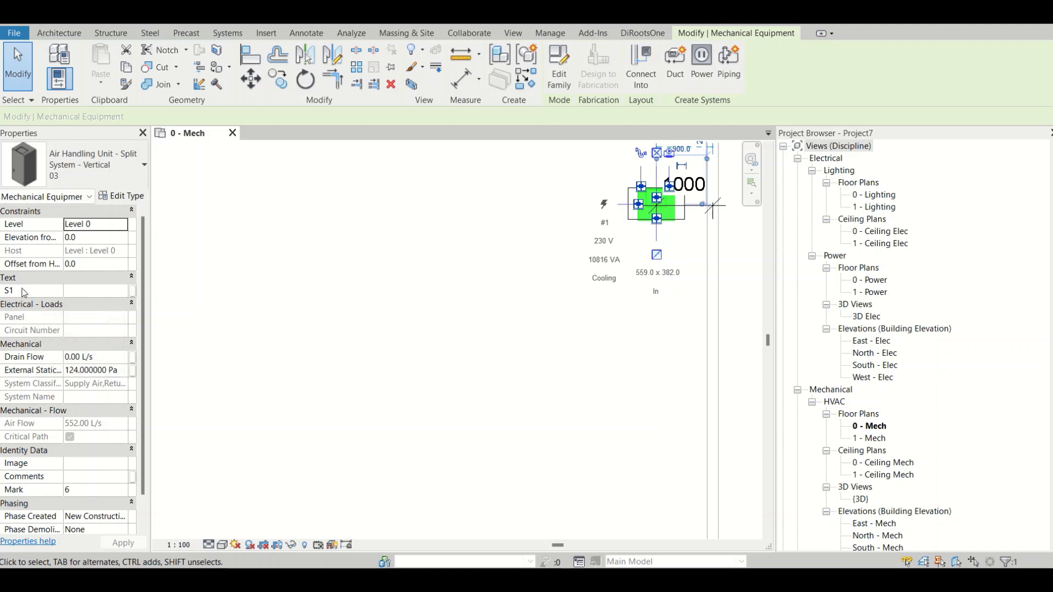
left_click(98, 292)
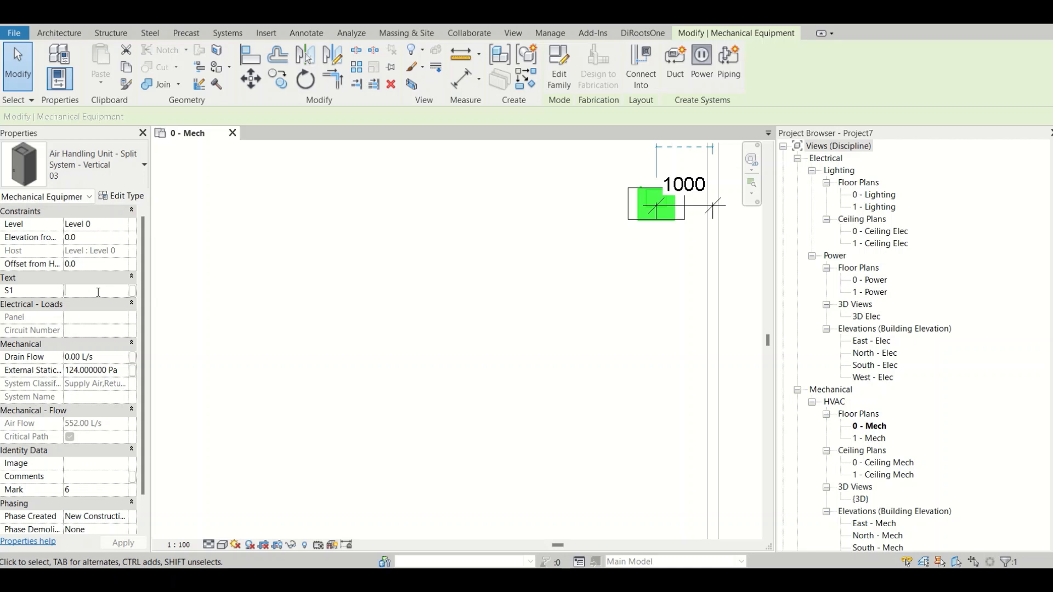
type("1000")
left_click(210, 277)
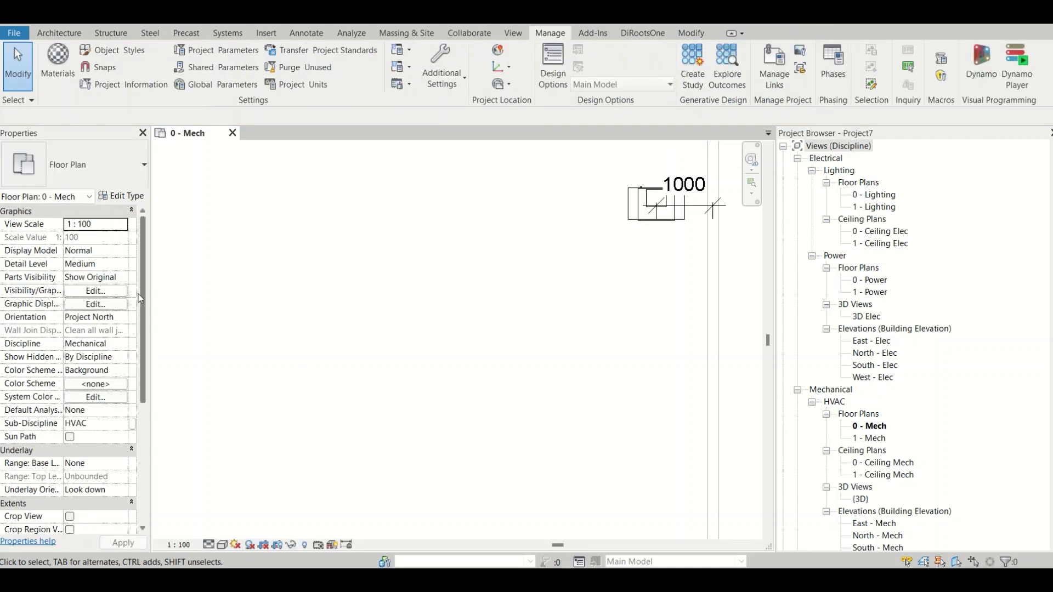
left_click(635, 206)
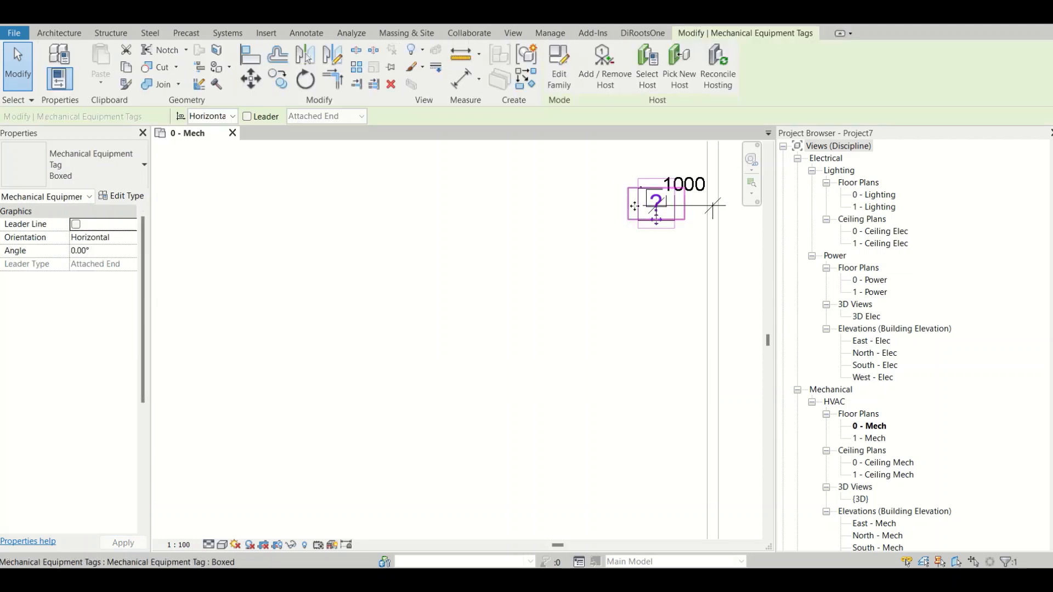
right_click(626, 204)
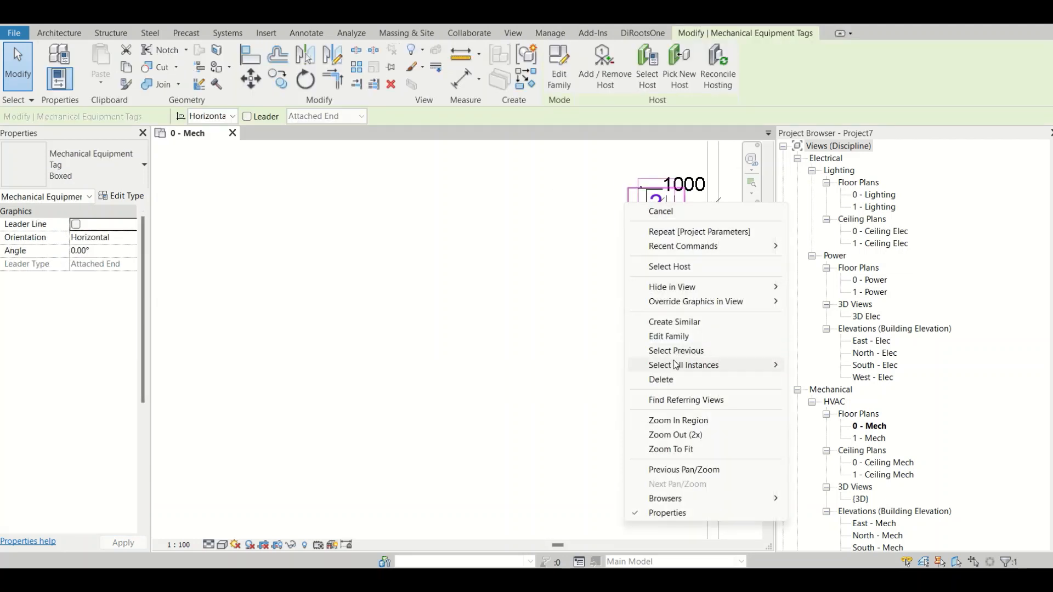
mouse_move(676, 364)
left_click(817, 365)
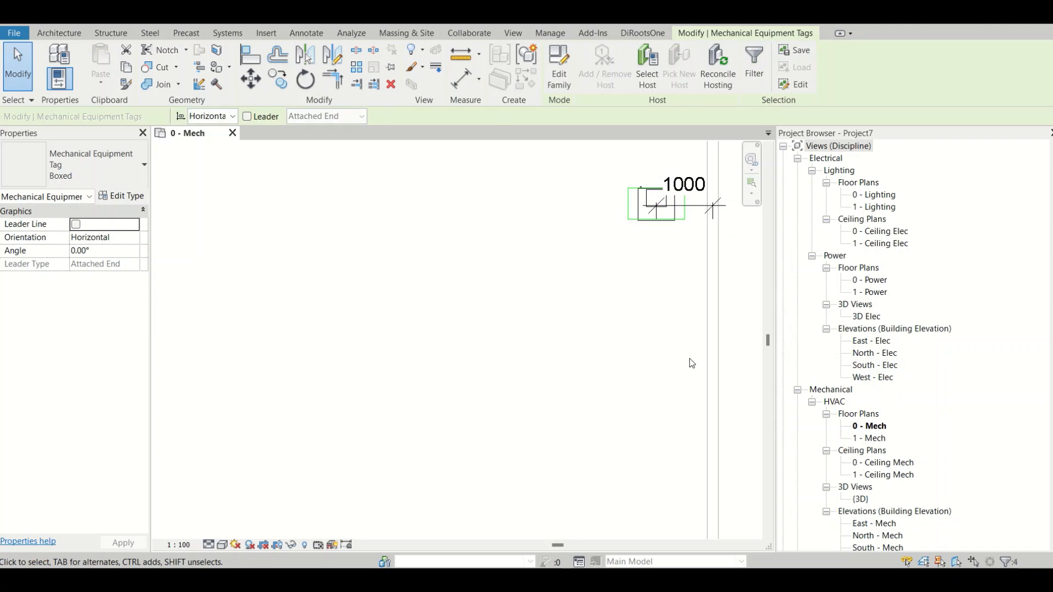
left_click(689, 357)
Try to enter the text AHU as the upper-right air handling unit's S1 value
left_click(657, 205)
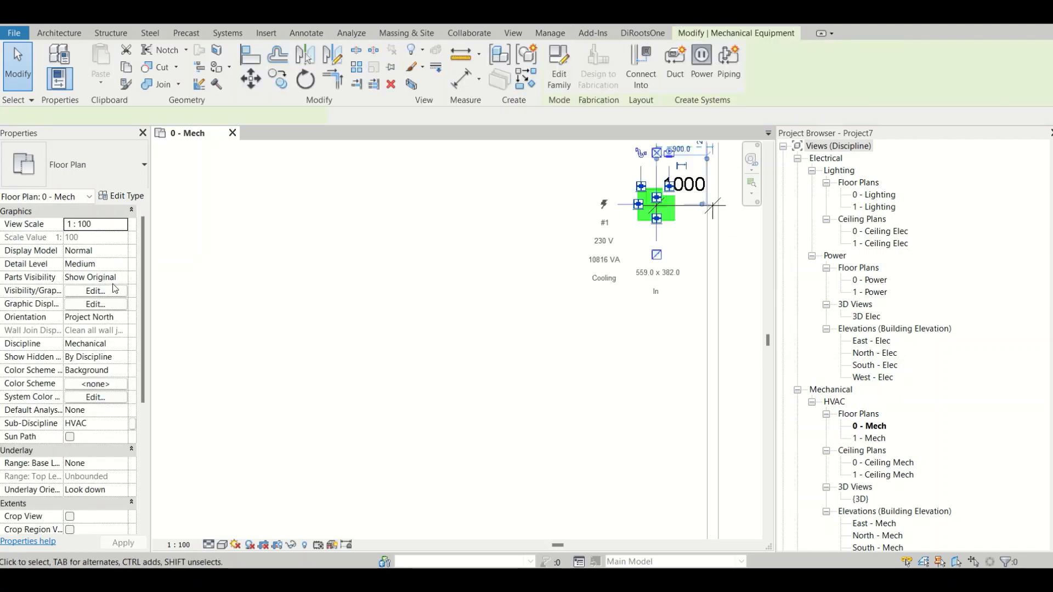
left_click(92, 291)
left_click_drag(96, 291, 52, 289)
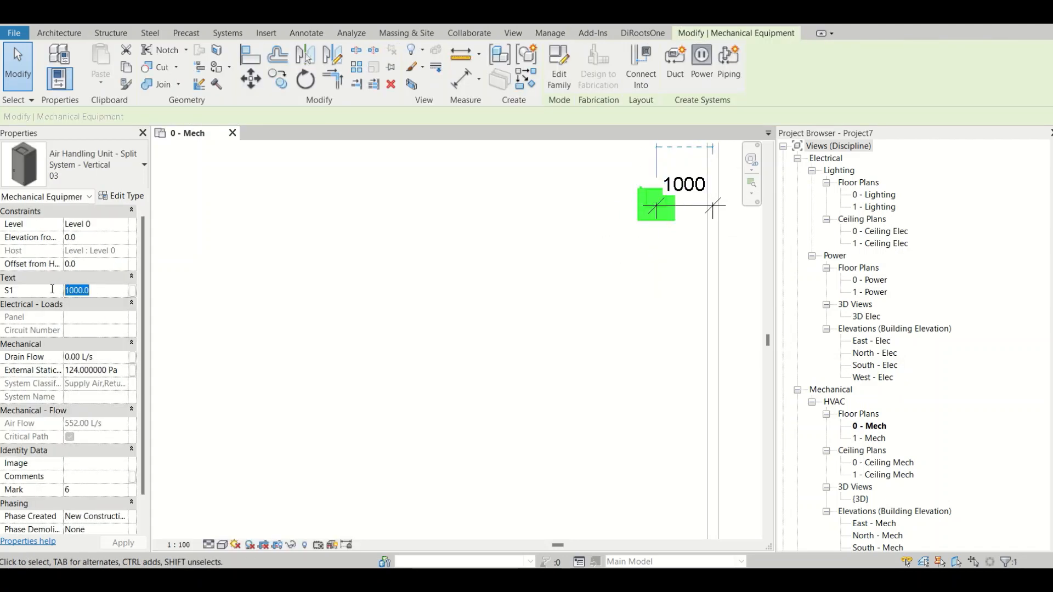
type("A")
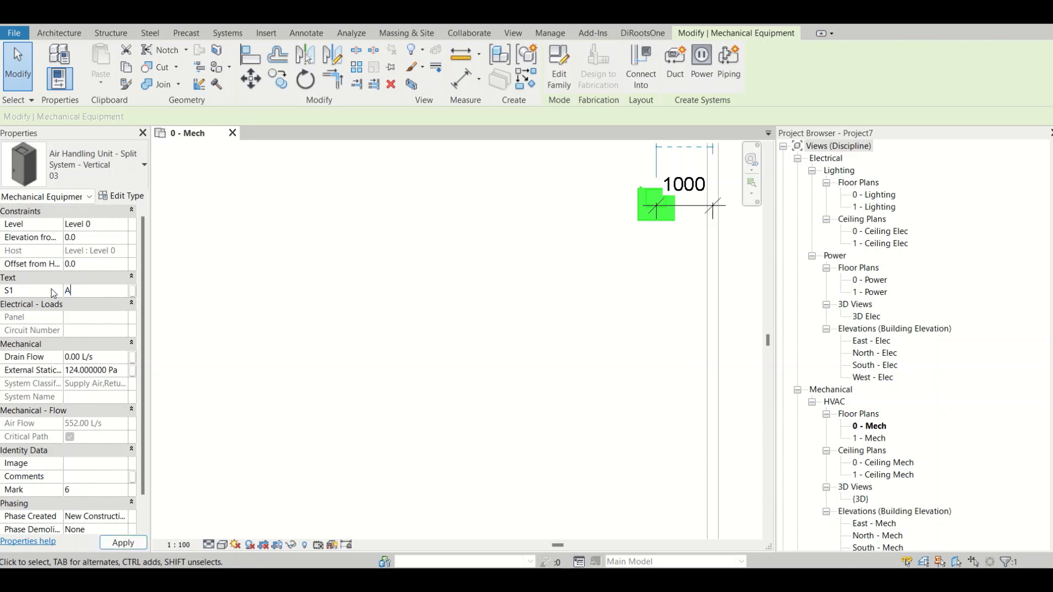
type("HU")
left_click(554, 515)
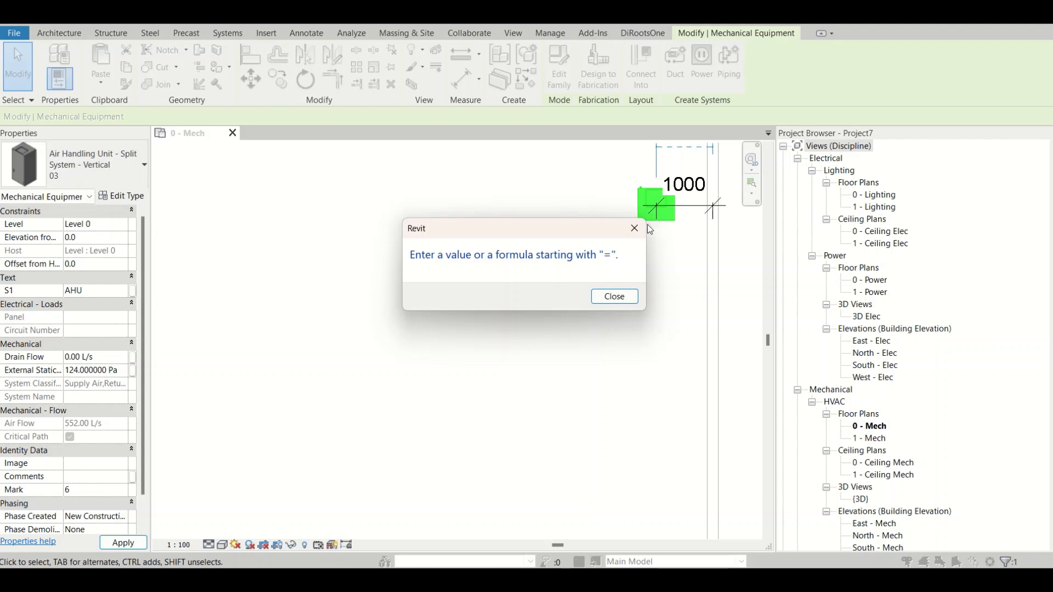
Discard the invalid text entry for S1 and deselect the upper-right air handling unit
left_click(614, 297)
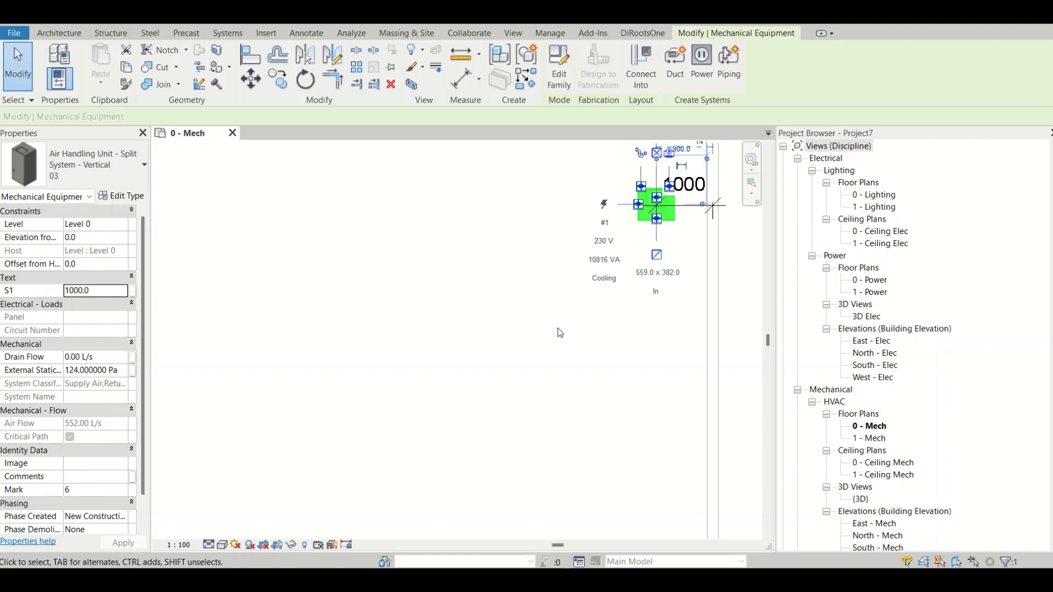
key("Escape")
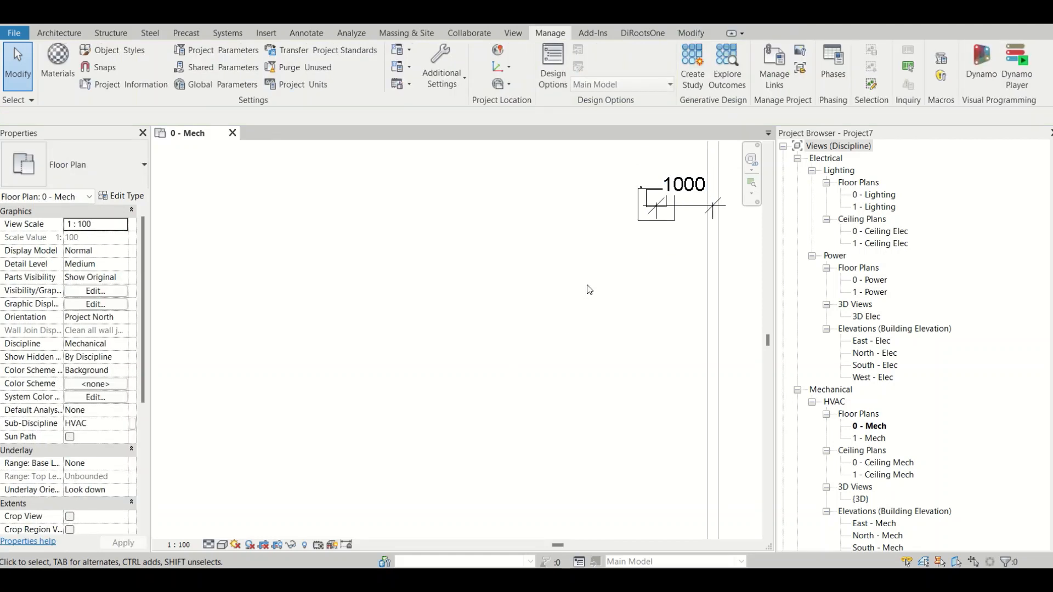
scroll(589, 290, "down", 4)
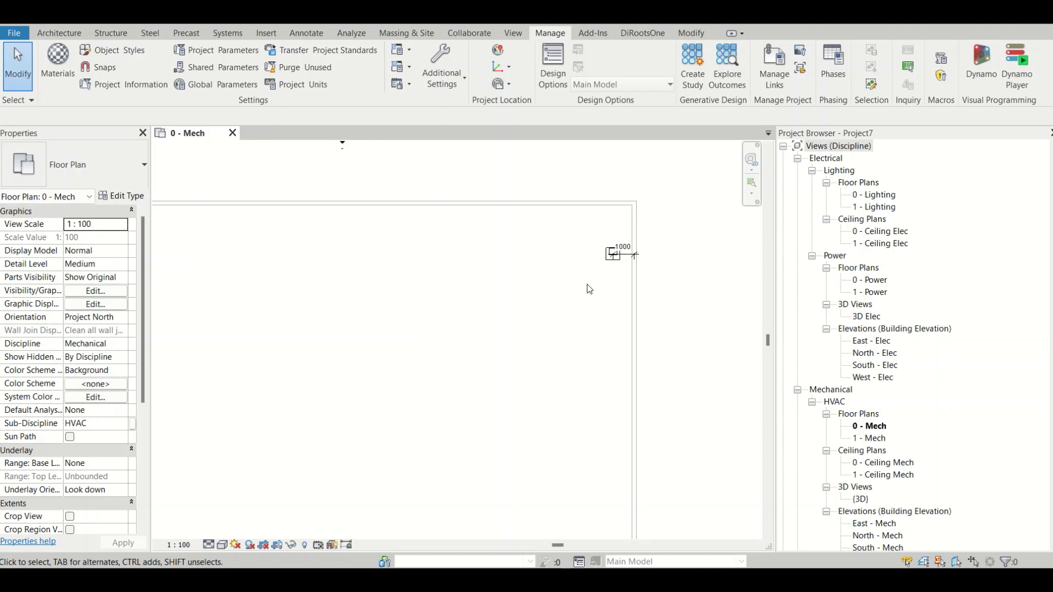
scroll(589, 290, "up", 2)
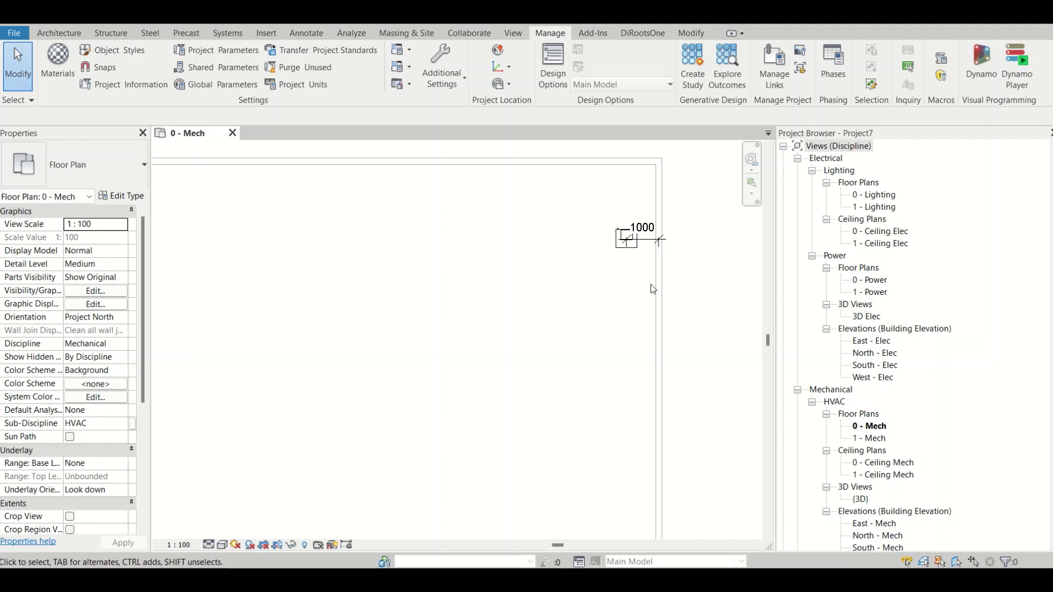
Start a new building component schedule for the Mechanical Equipment category
scroll(834, 376, "down", 7)
scroll(834, 375, "down", 4)
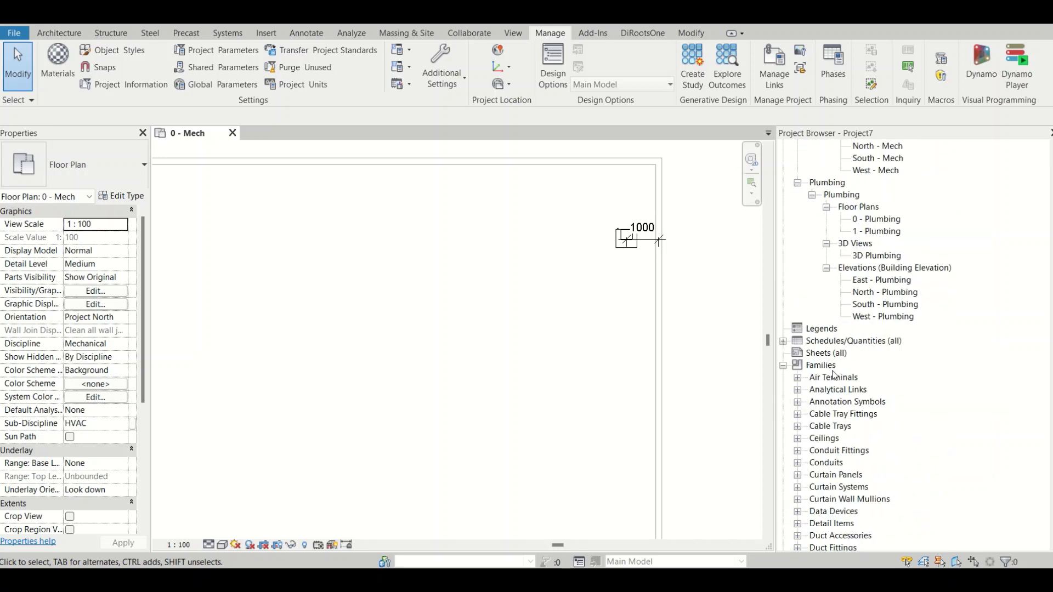
left_click(863, 342)
right_click(863, 343)
left_click(926, 354)
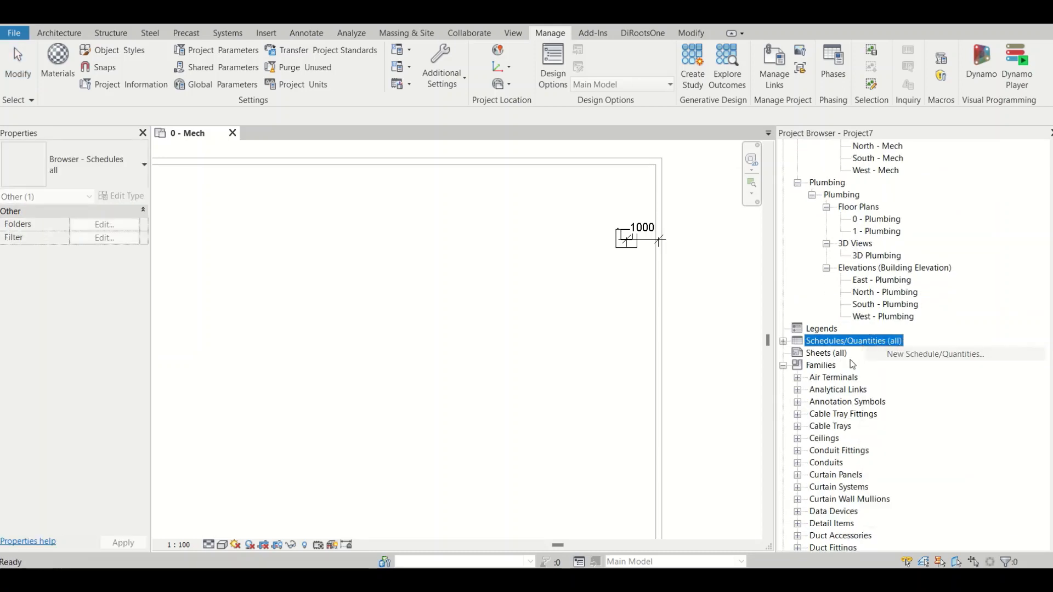
left_click(475, 281)
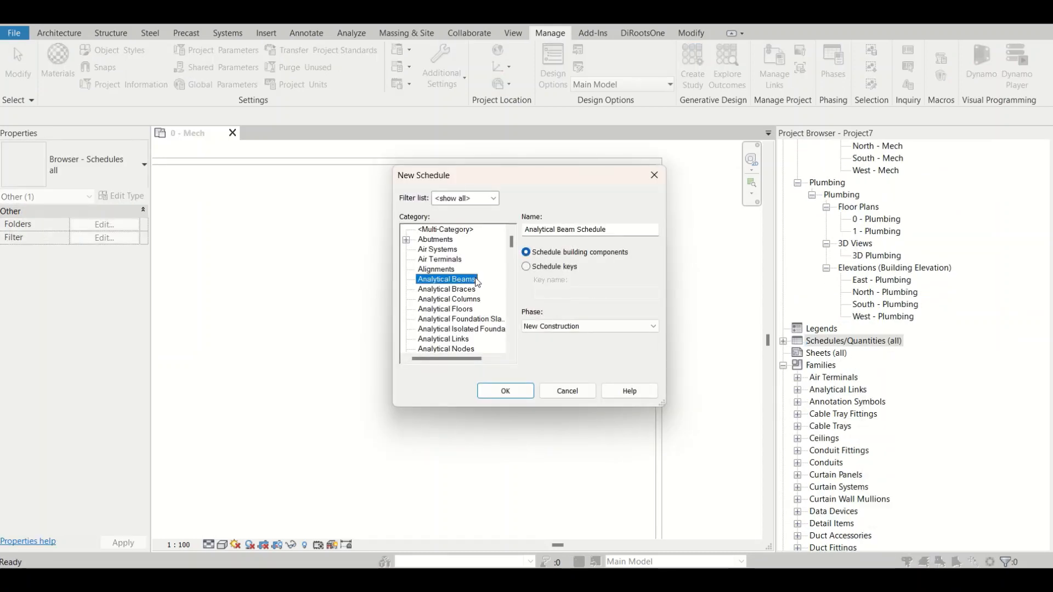
key("m")
scroll(474, 307, "down", 1)
left_click(472, 310)
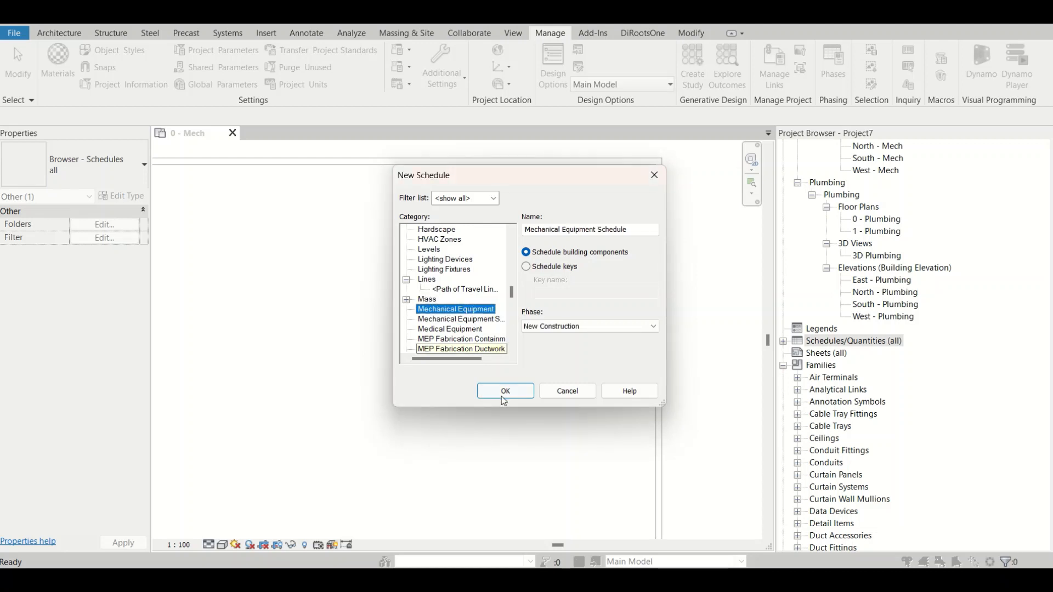
left_click(505, 392)
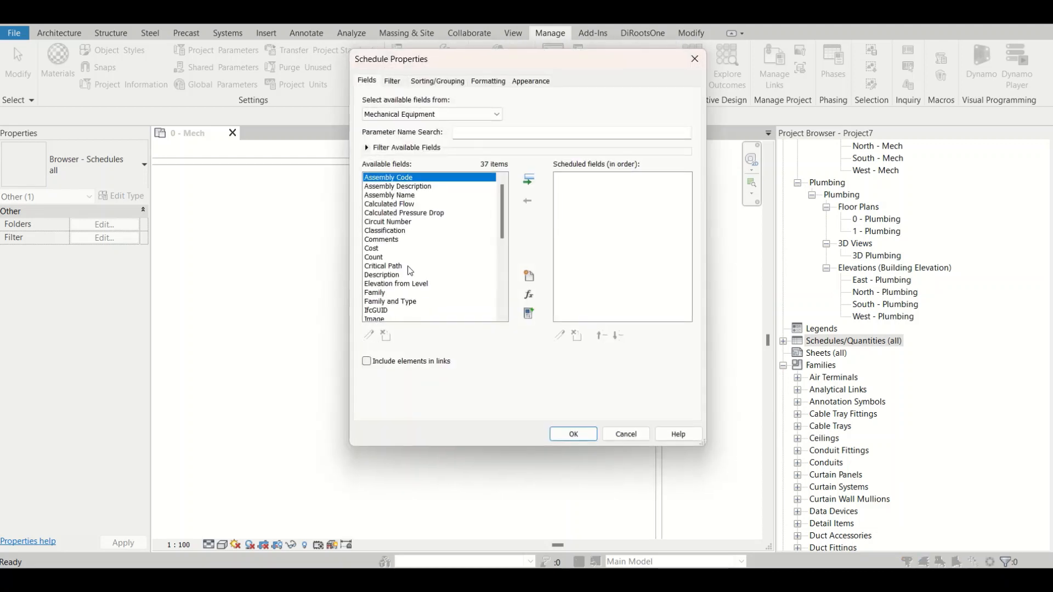
Add the S1 parameter as the schedule's only field and check the S1 value in the generated schedule
left_click(519, 133)
type("S1")
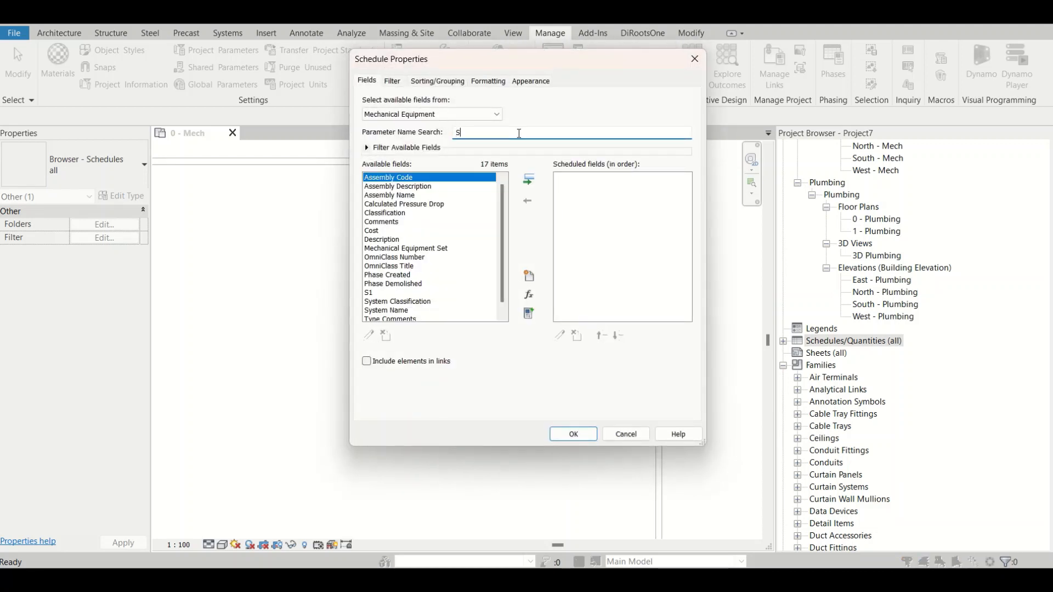
left_click(571, 434)
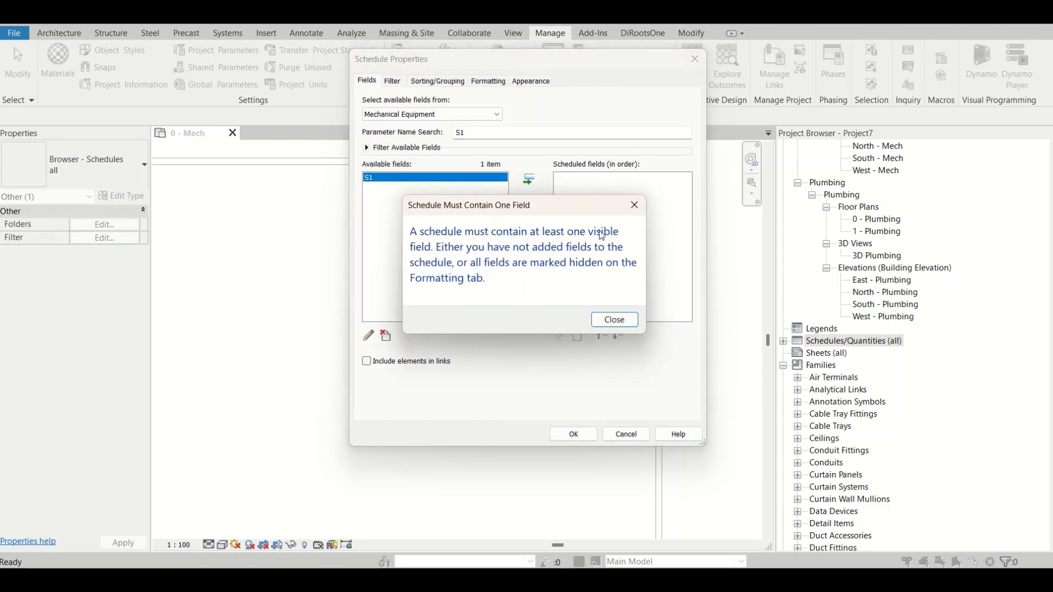
left_click(629, 317)
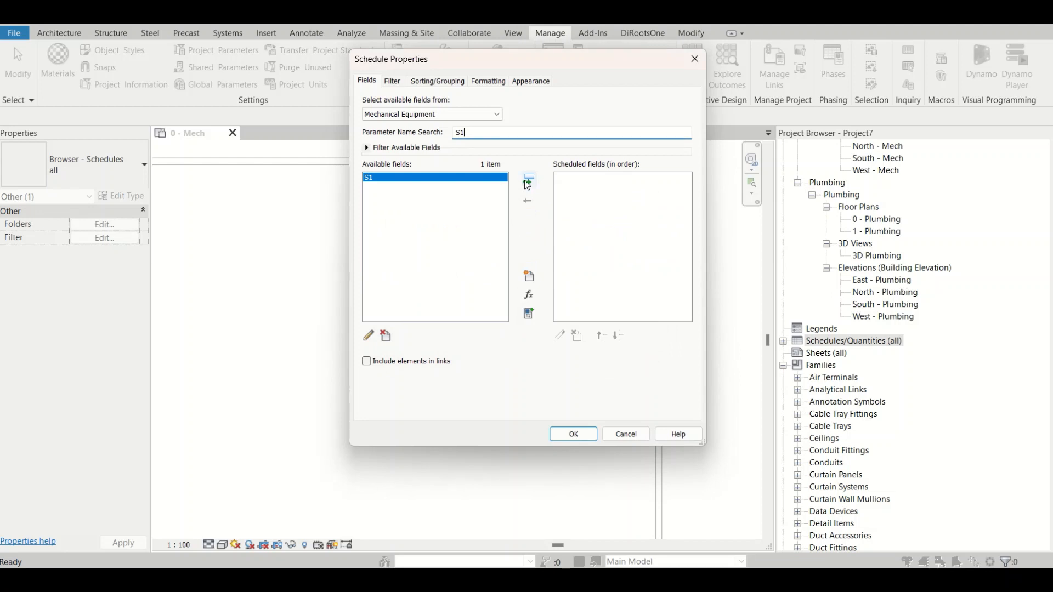
left_click(529, 180)
left_click(573, 433)
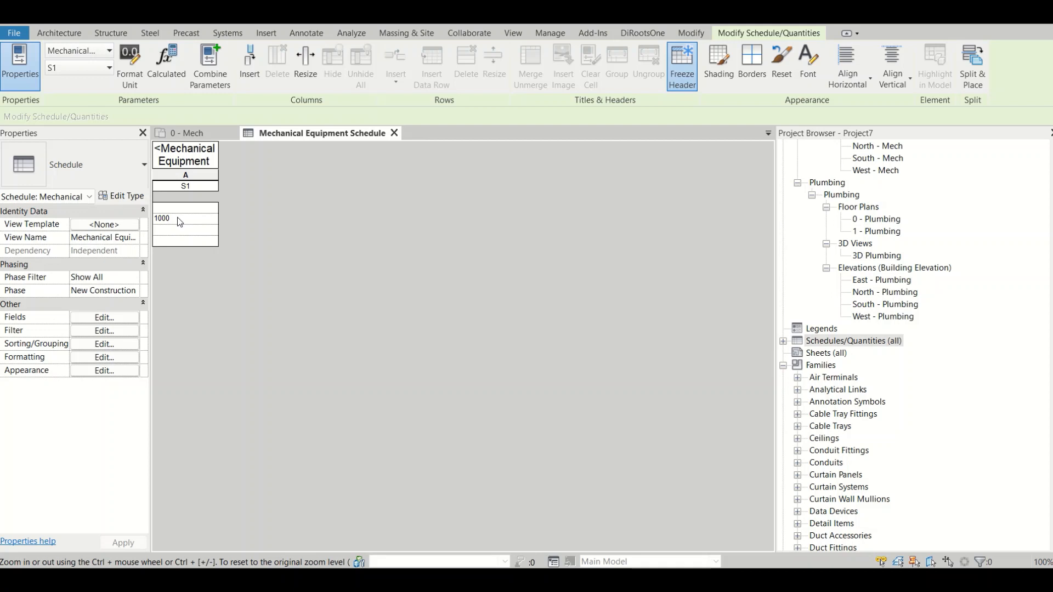
left_click(178, 220)
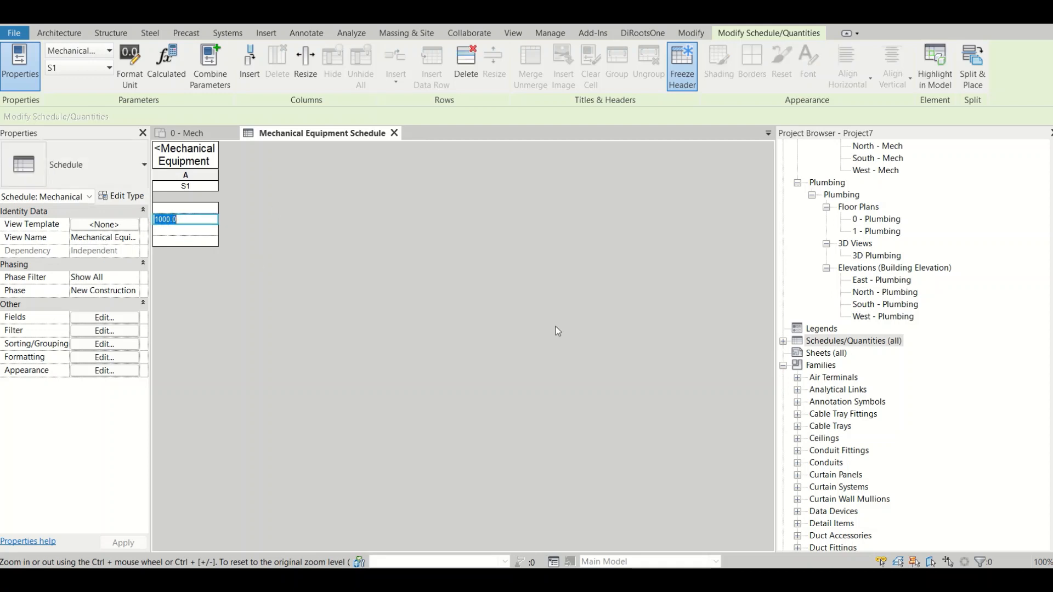
Return to the 0 - Mech floor plan and tag the upper-right air handling unit by category
left_click(217, 134)
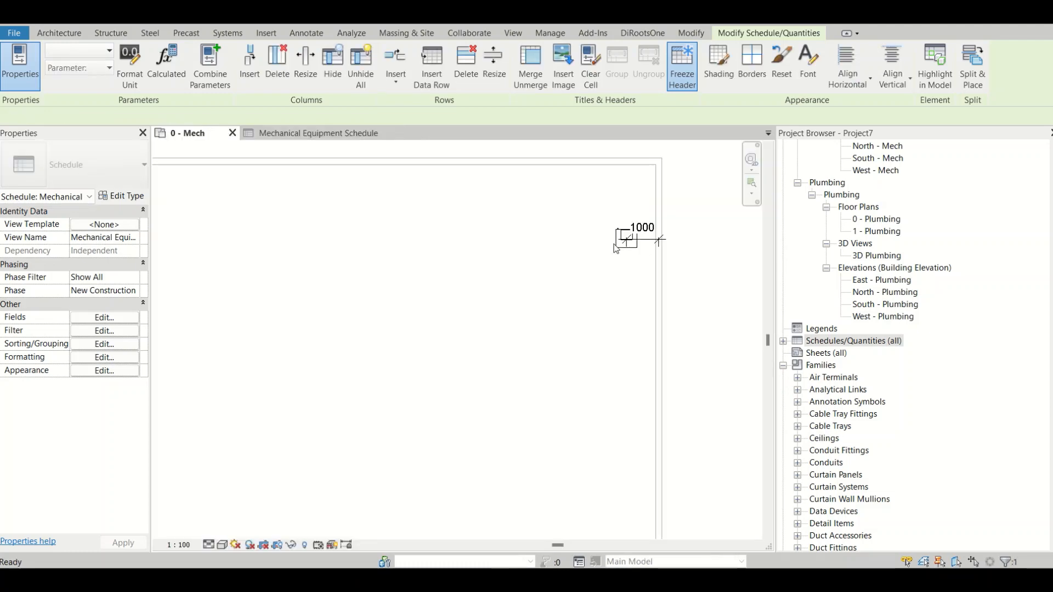
scroll(616, 255, "up", 3)
key("g")
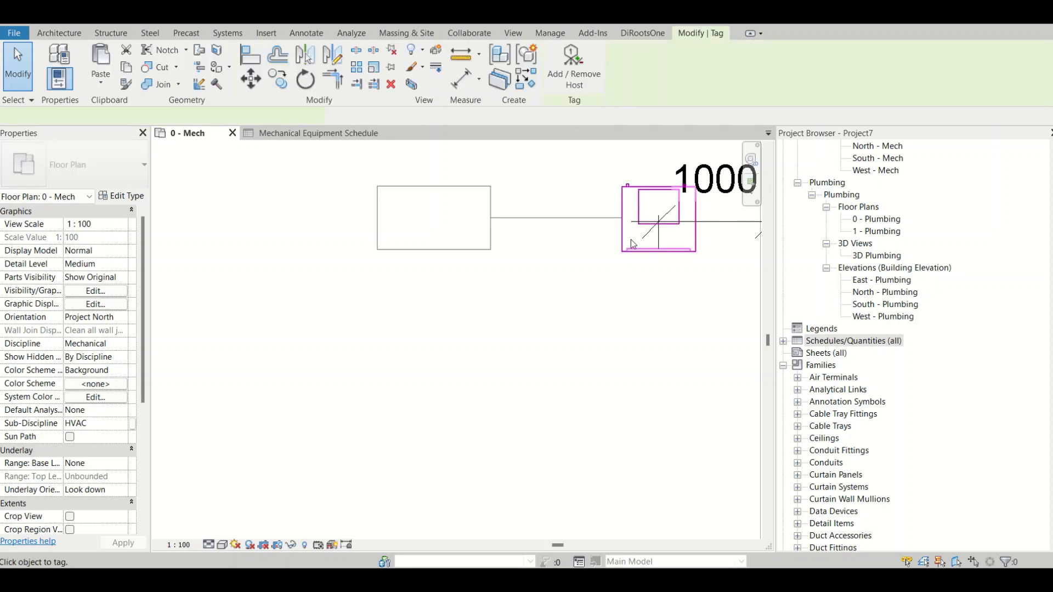
left_click(630, 238)
key("Escape")
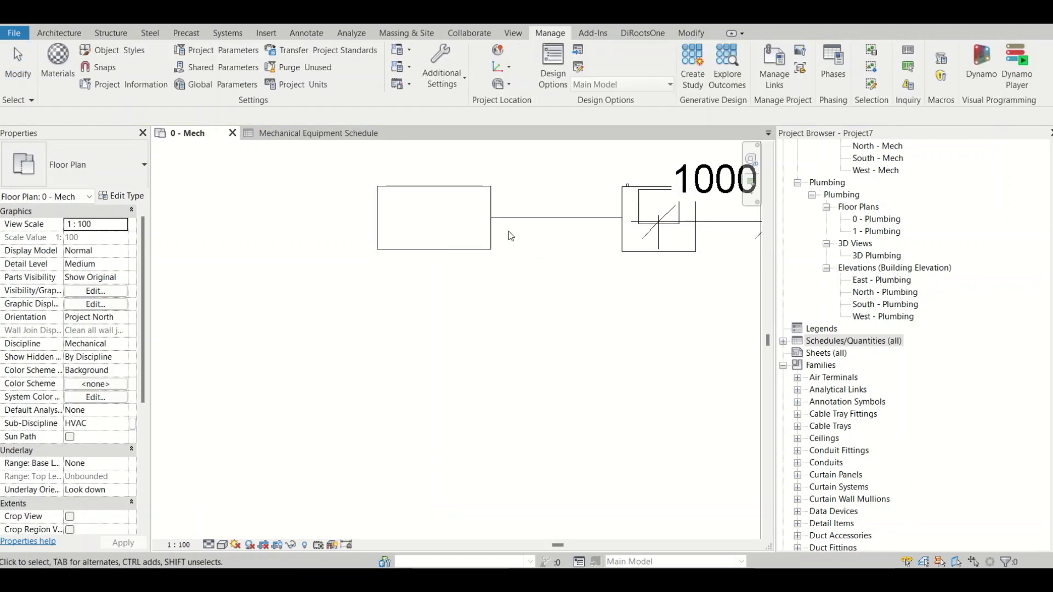
Open the equipment tag's family, look for S1 among its label's available parameters, and close the family unchanged
left_click(495, 233)
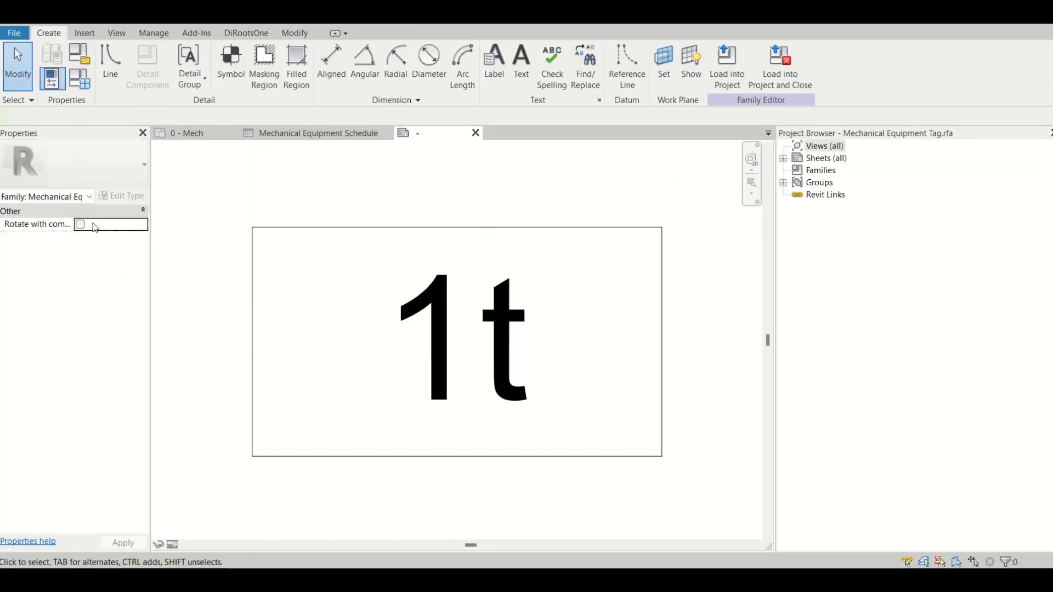
left_click(455, 297)
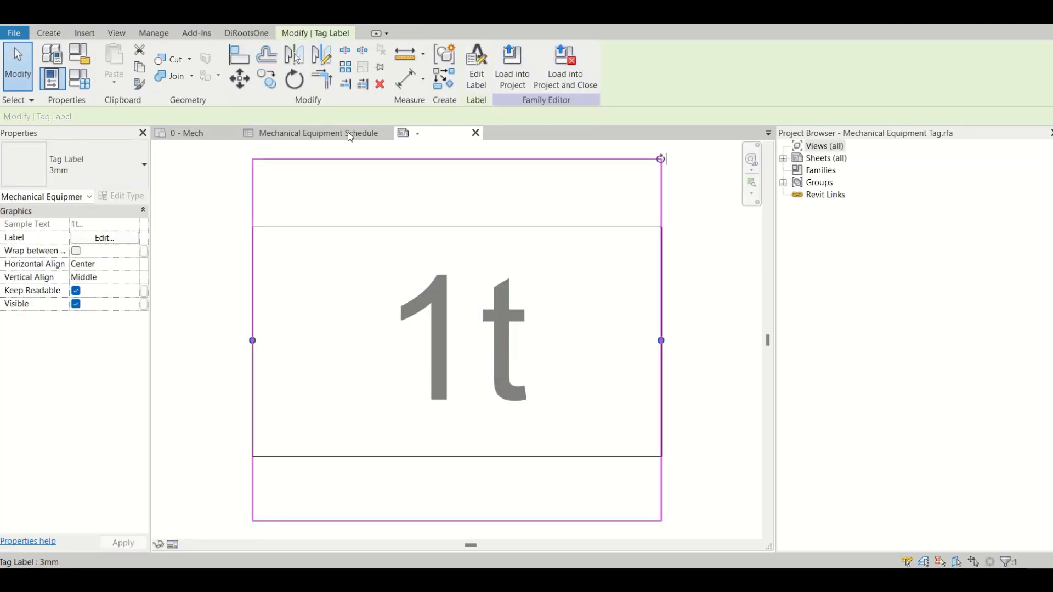
double_click(443, 312)
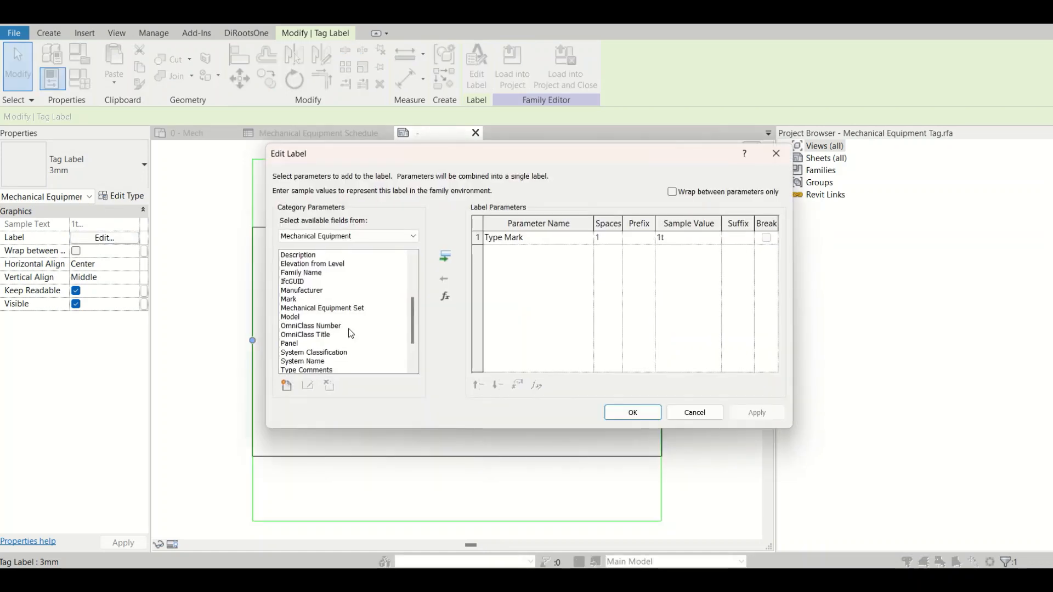
scroll(333, 314, "down", 3)
scroll(334, 317, "up", 9)
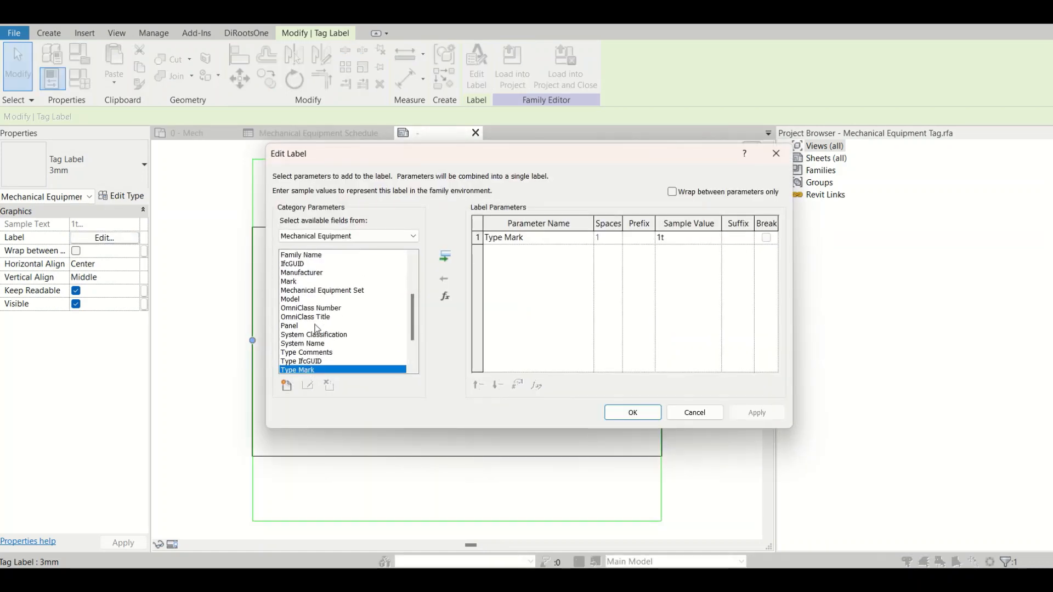
left_click(301, 282)
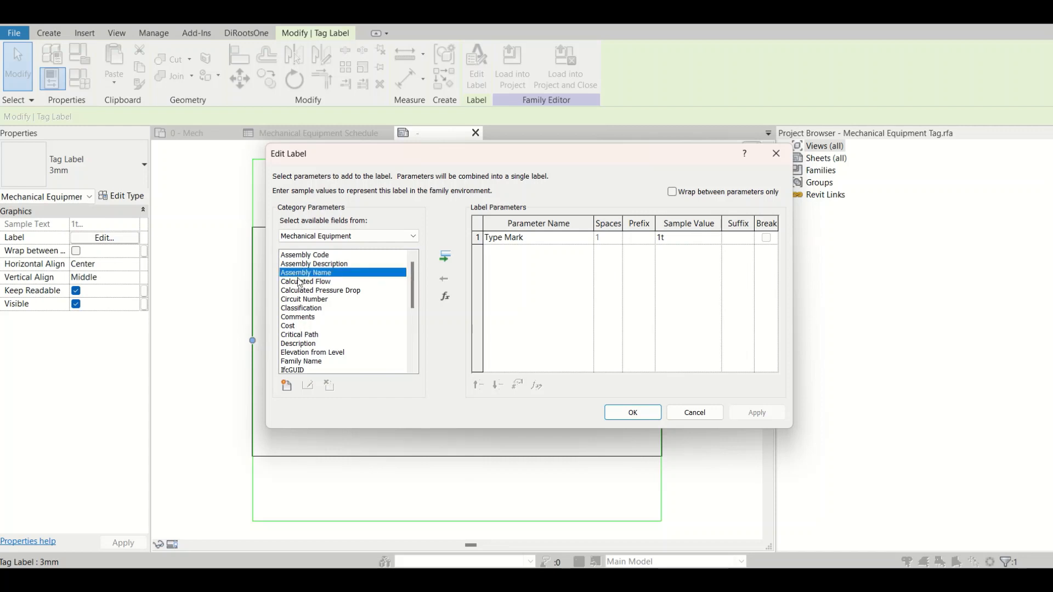
scroll(299, 307, "down", 4)
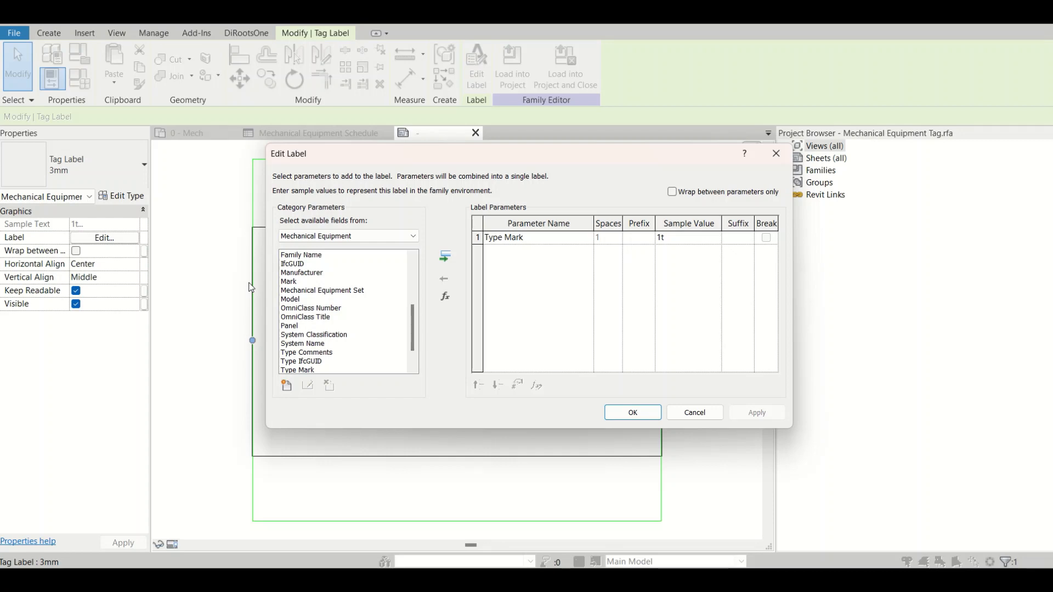
left_click(776, 154)
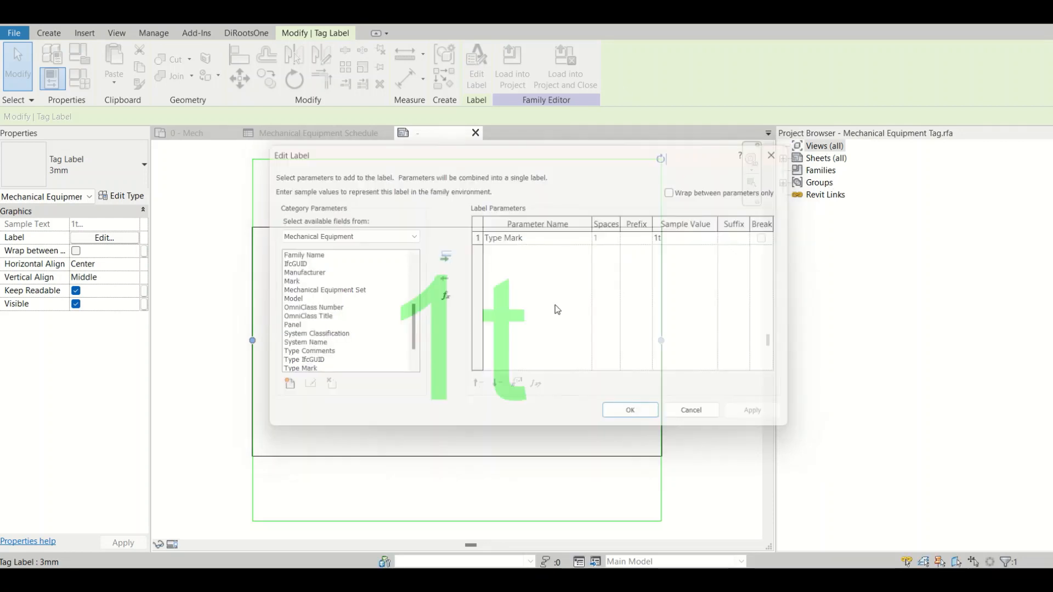
left_click(475, 134)
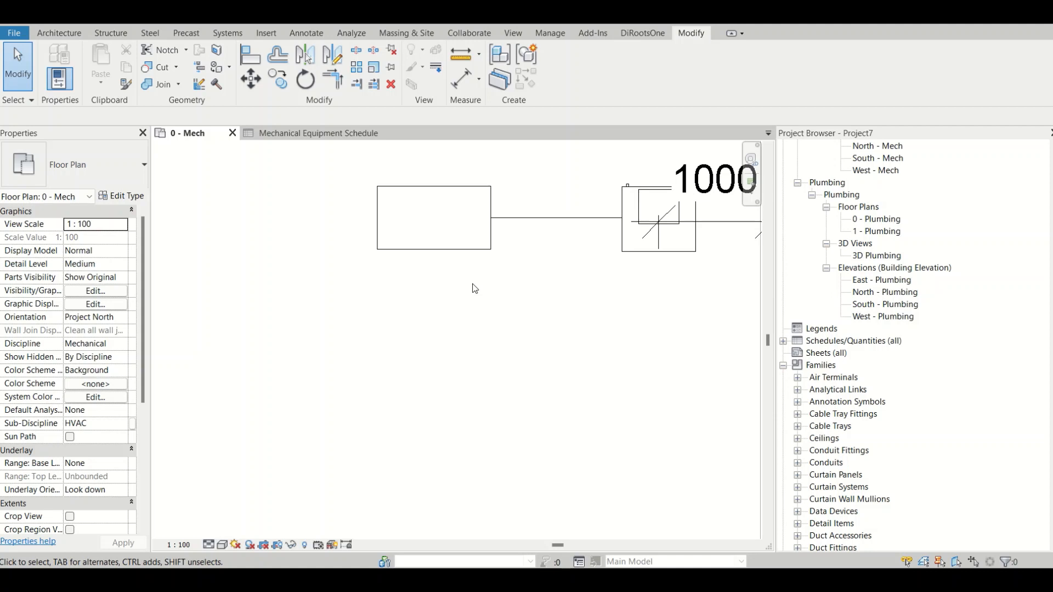
Delete the equipment tag beside the upper-right air handling unit
scroll(475, 289, "down", 3)
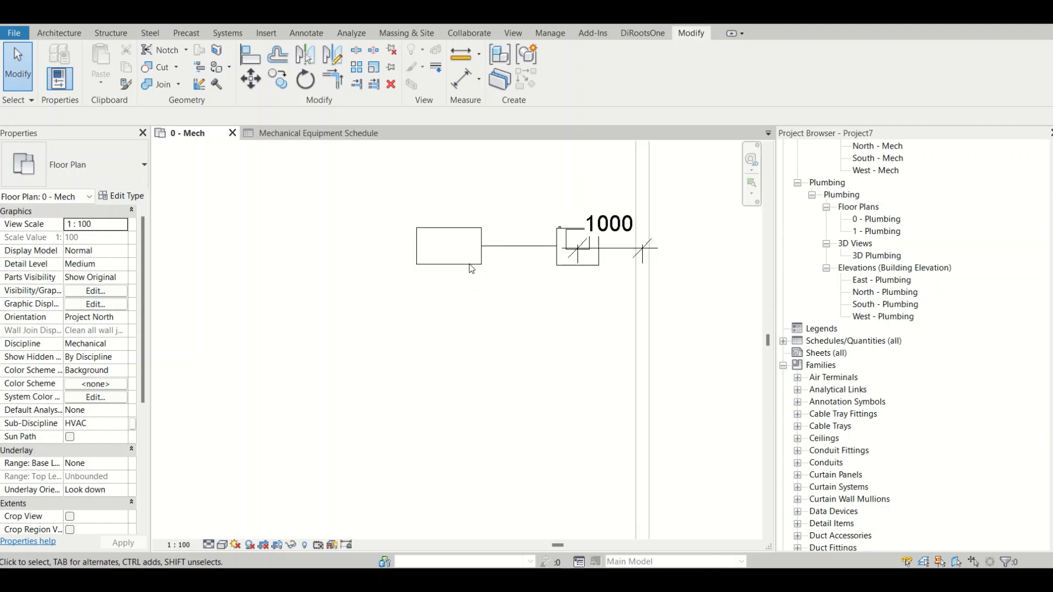
left_click(470, 267)
key("Delete")
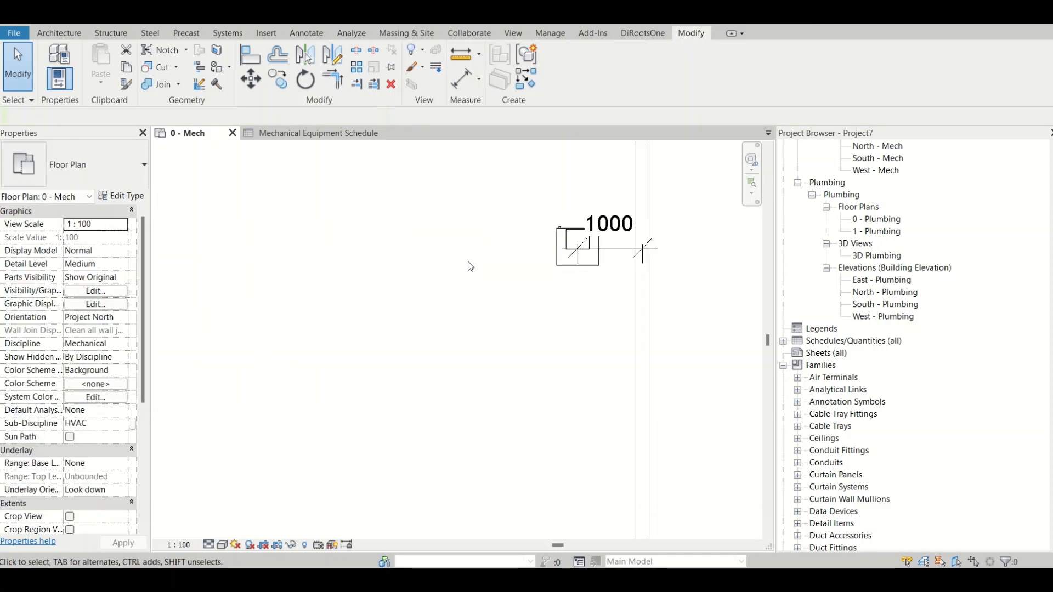
Create a new shared parameter file named Demo in the Revit Session folder
scroll(470, 267, "down", 3)
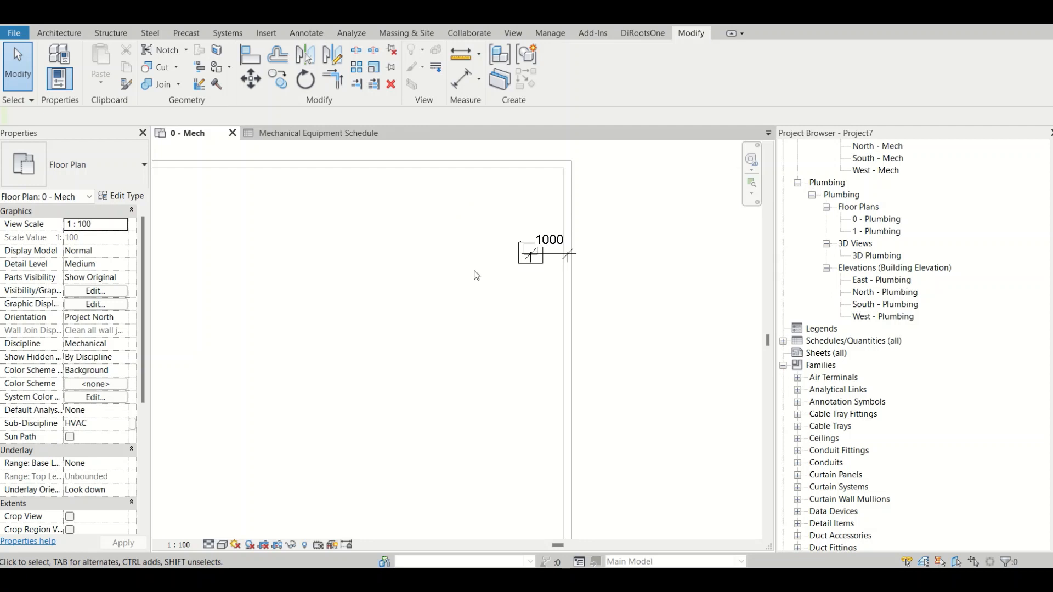
left_click(548, 35)
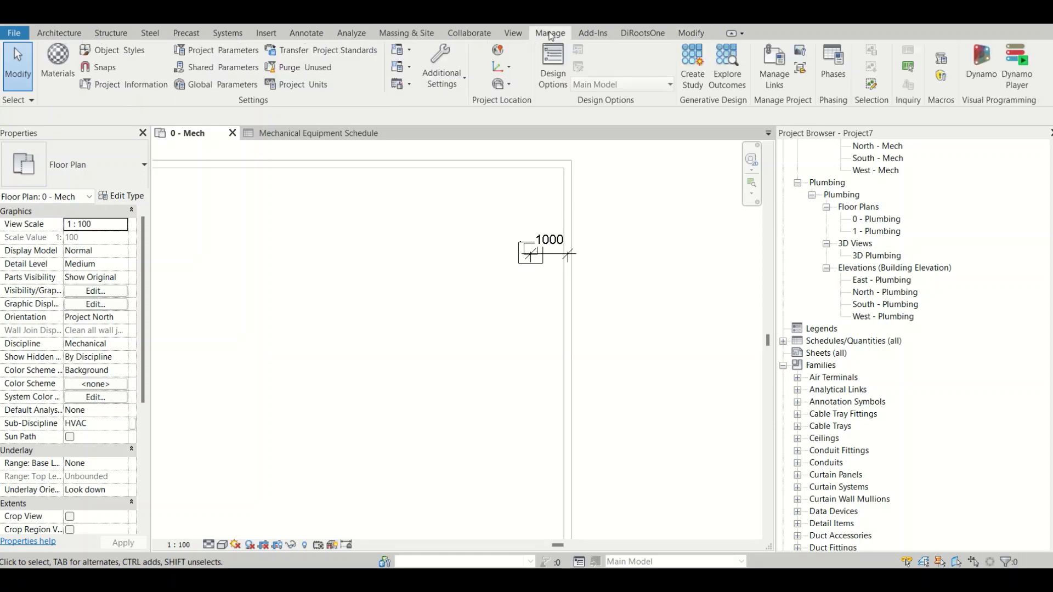
left_click(178, 68)
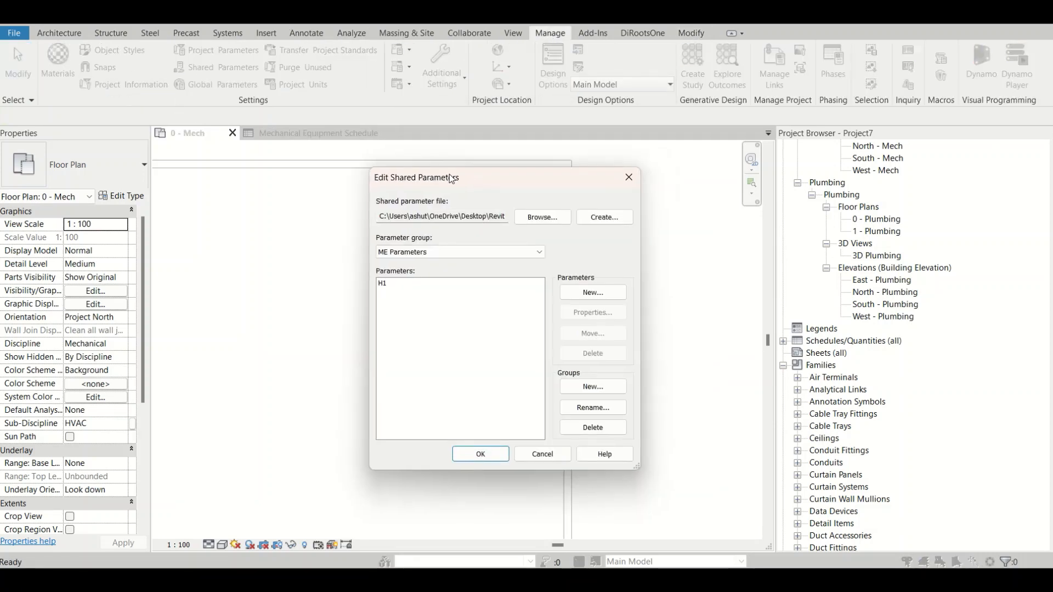
left_click_drag(451, 179, 384, 180)
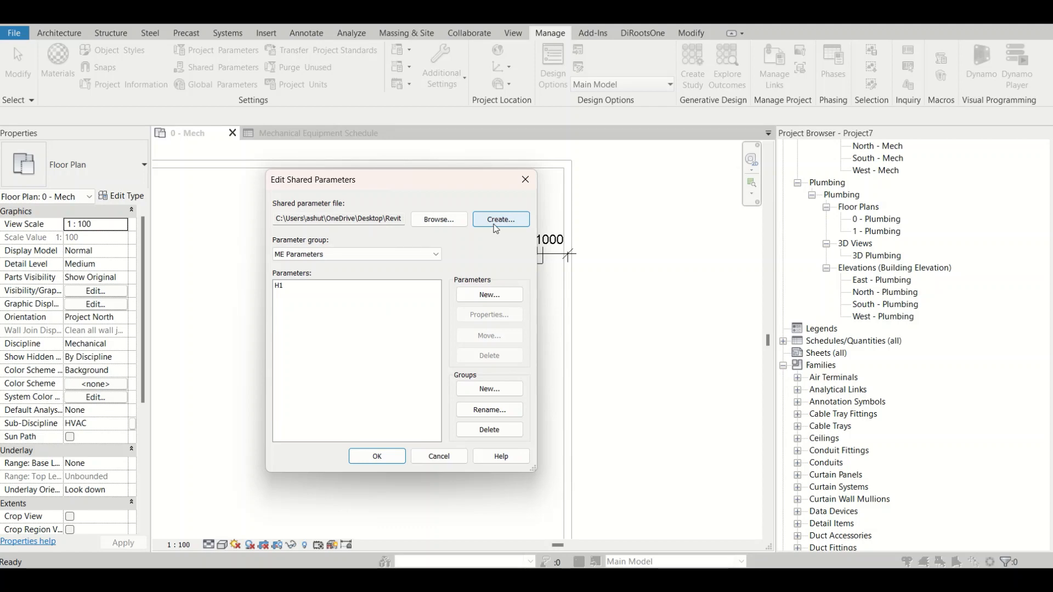
left_click(494, 222)
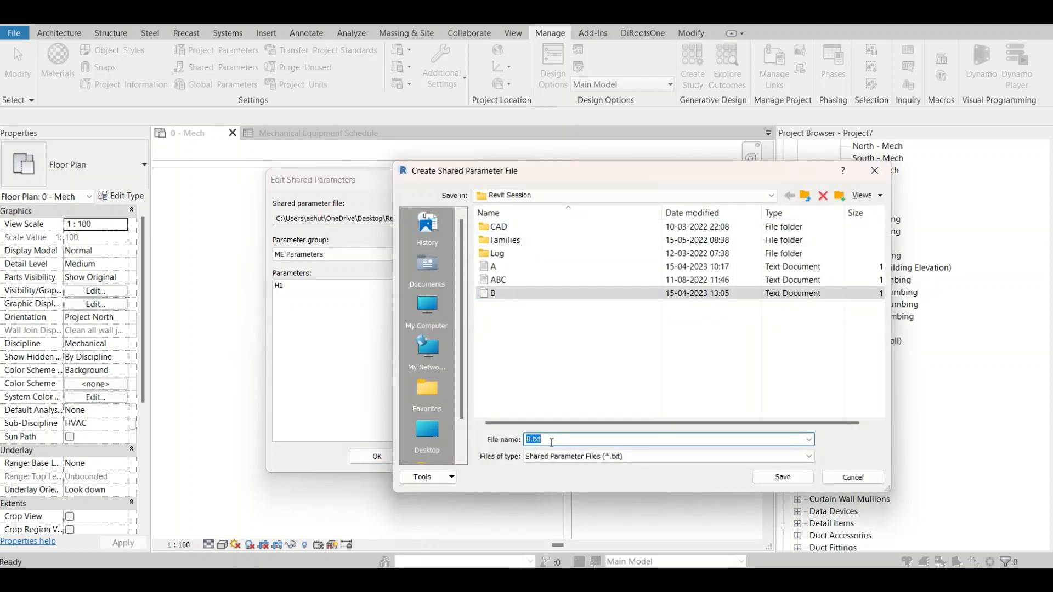
left_click(548, 440)
left_click_drag(541, 440, 469, 439)
type("Demo")
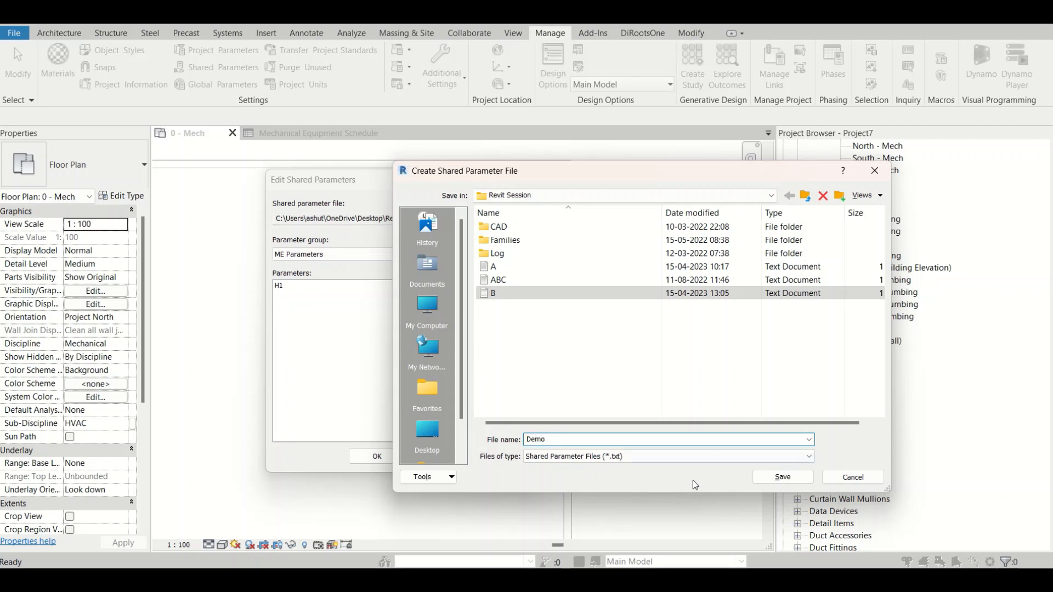
left_click(763, 479)
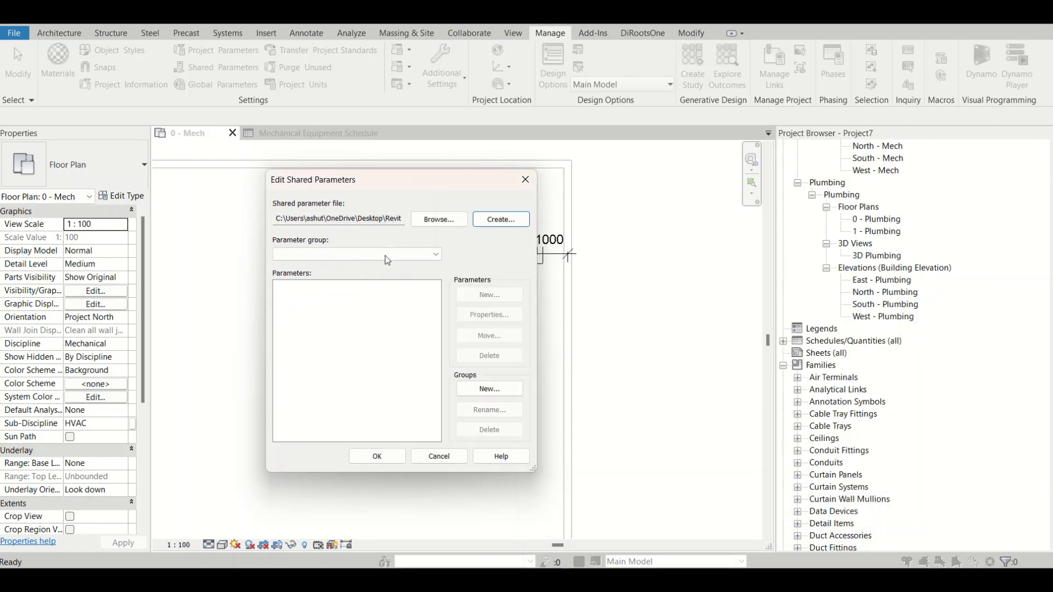
left_click_drag(380, 181, 445, 149)
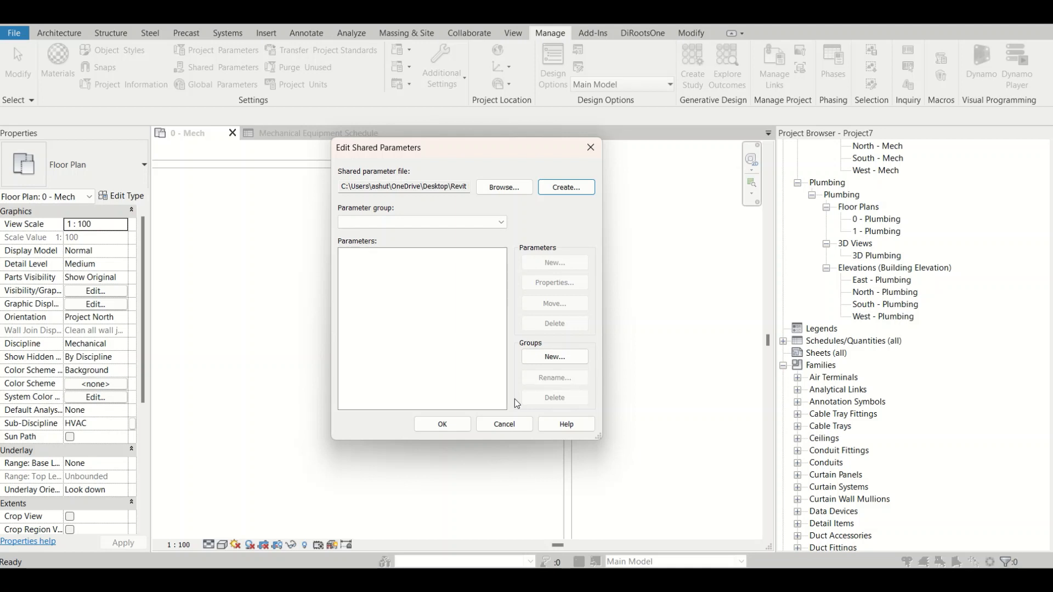
Create a parameter group named ME PARAMETERS in the shared parameter file and check it in the group list
left_click(549, 357)
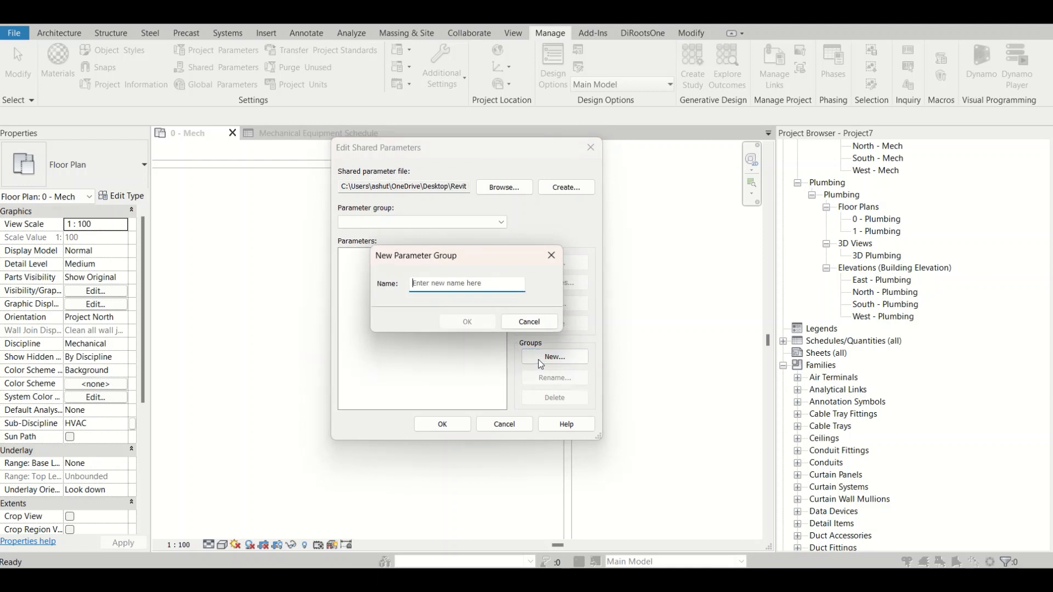
type("ME")
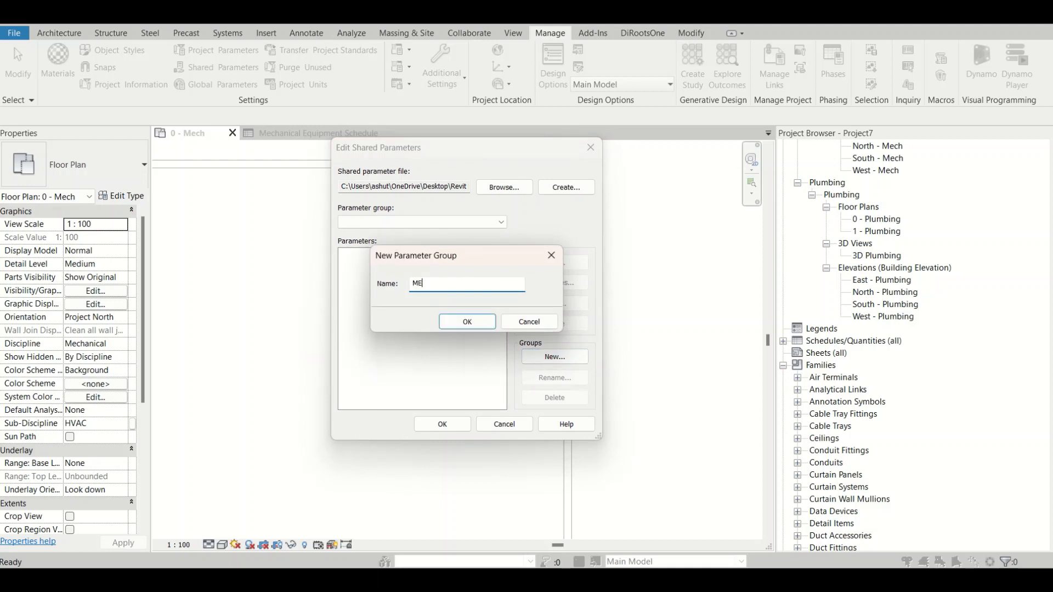
type(" F")
type("ARAMETERS")
left_click(463, 321)
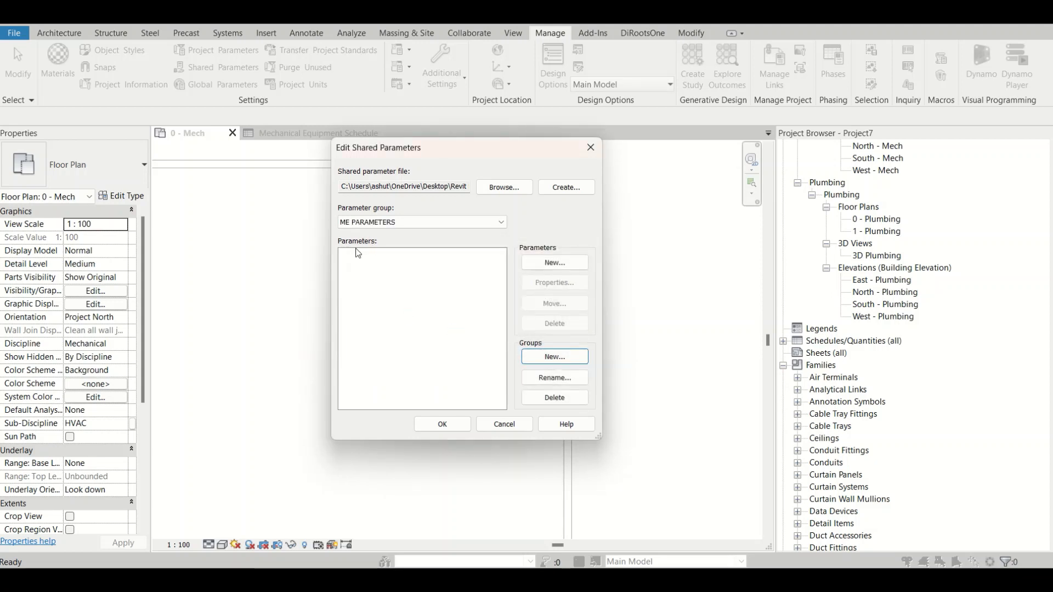
left_click(368, 222)
left_click(371, 231)
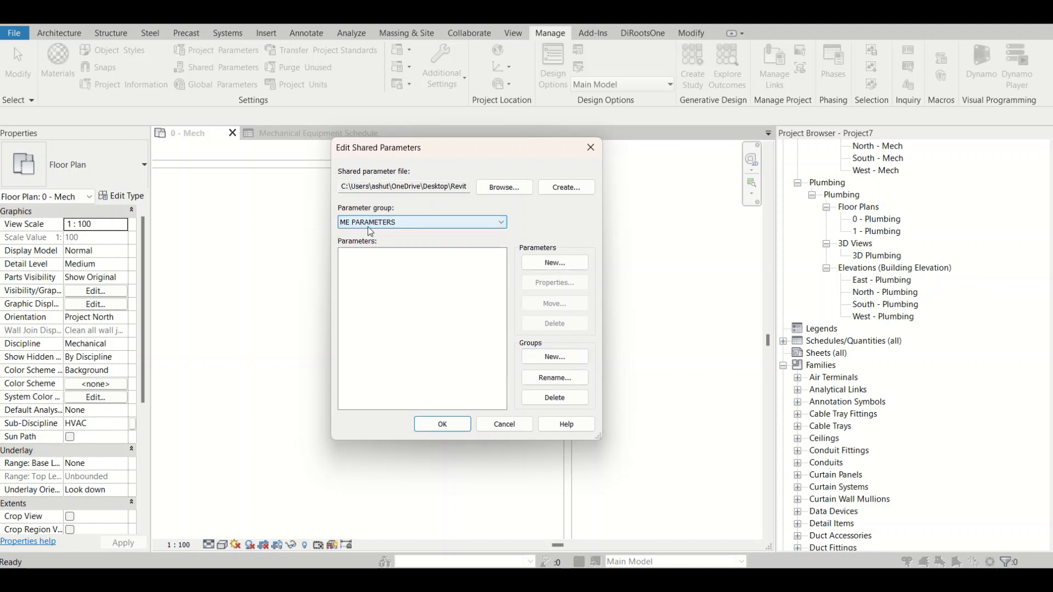
left_click(371, 222)
left_click(371, 231)
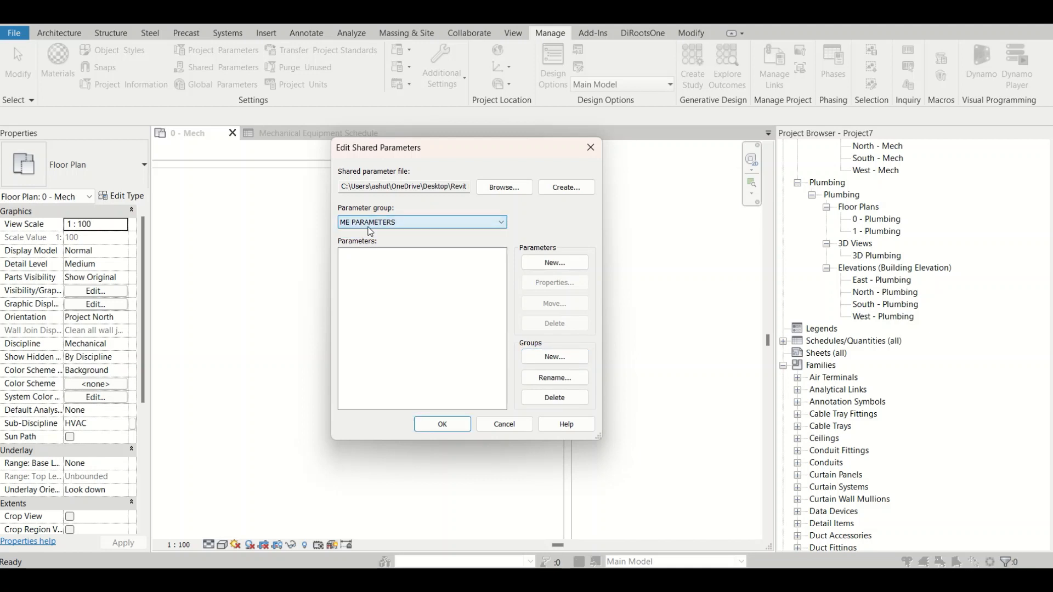
Add a second parameter group named ME2 to the shared parameter file
left_click(535, 362)
type("M")
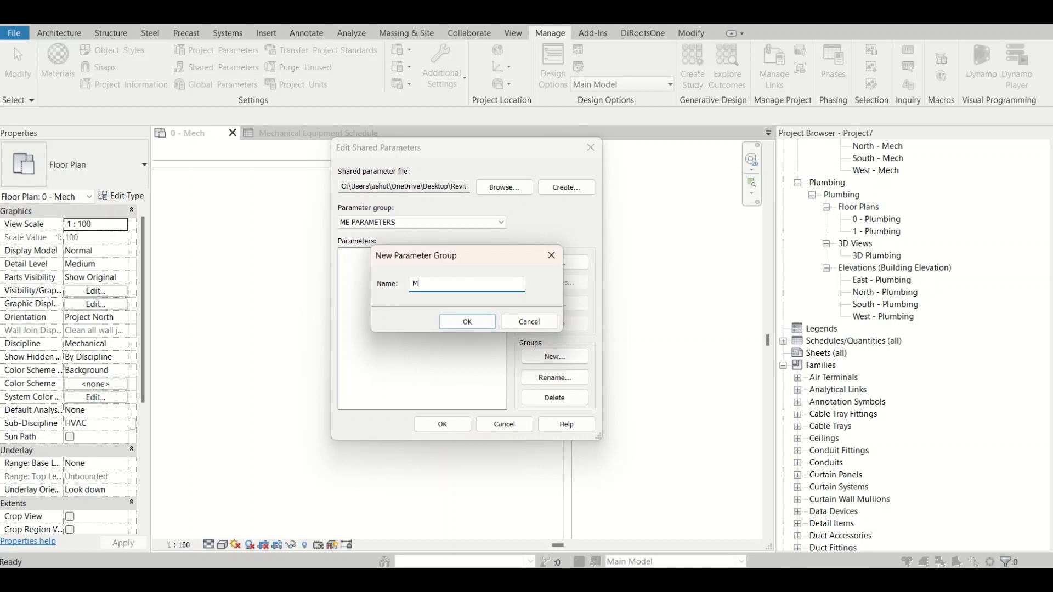
type("E2")
left_click(466, 322)
Create a shared parameter SP1 of type Text in the ME PARAMETERS group and accept the shared parameter edits
left_click(380, 223)
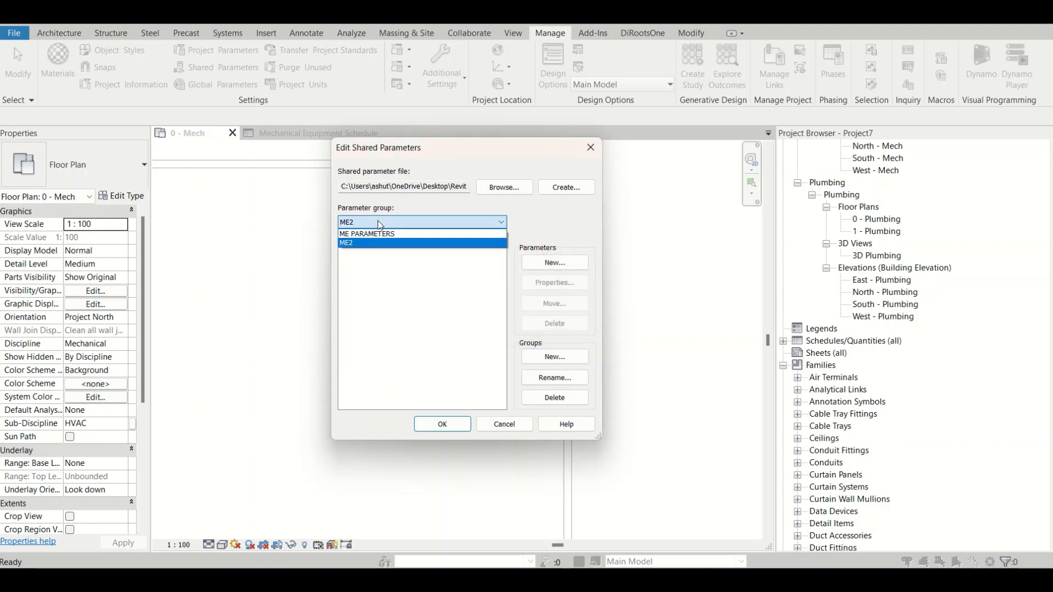
left_click(380, 237)
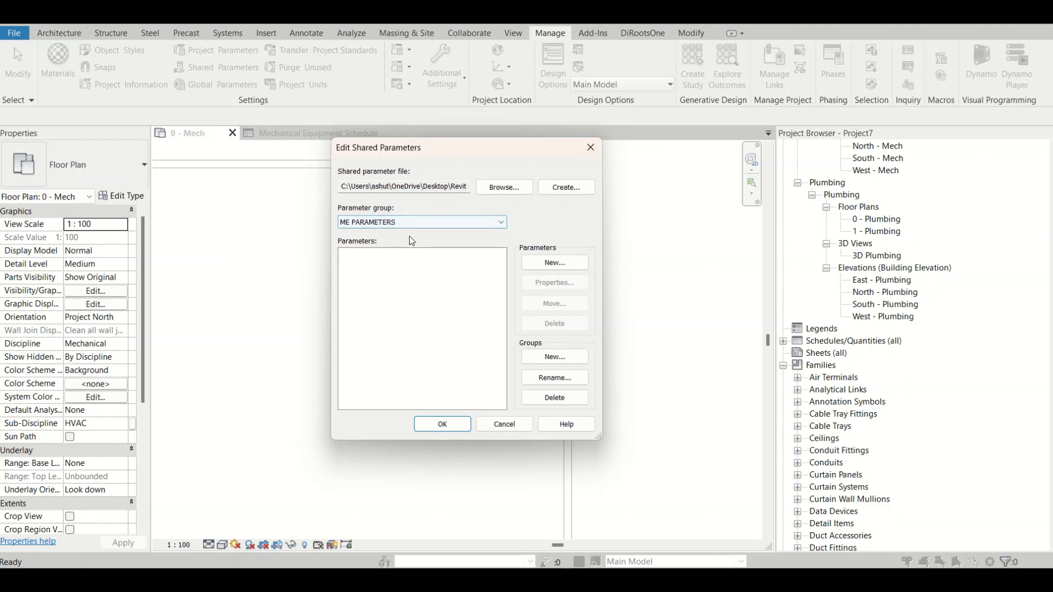
left_click(568, 265)
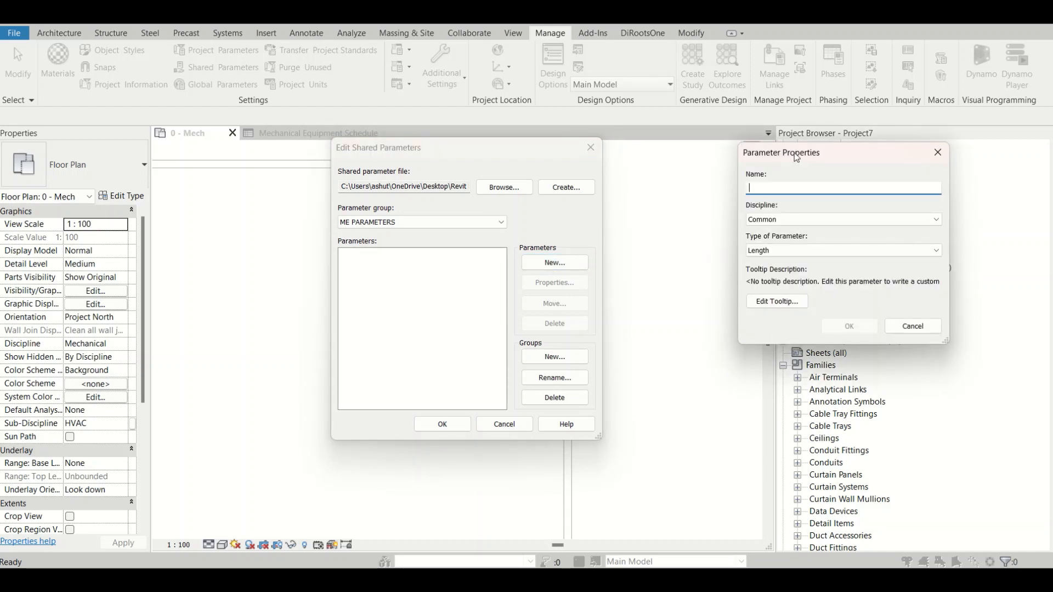
left_click_drag(795, 153, 689, 189)
left_click(687, 219)
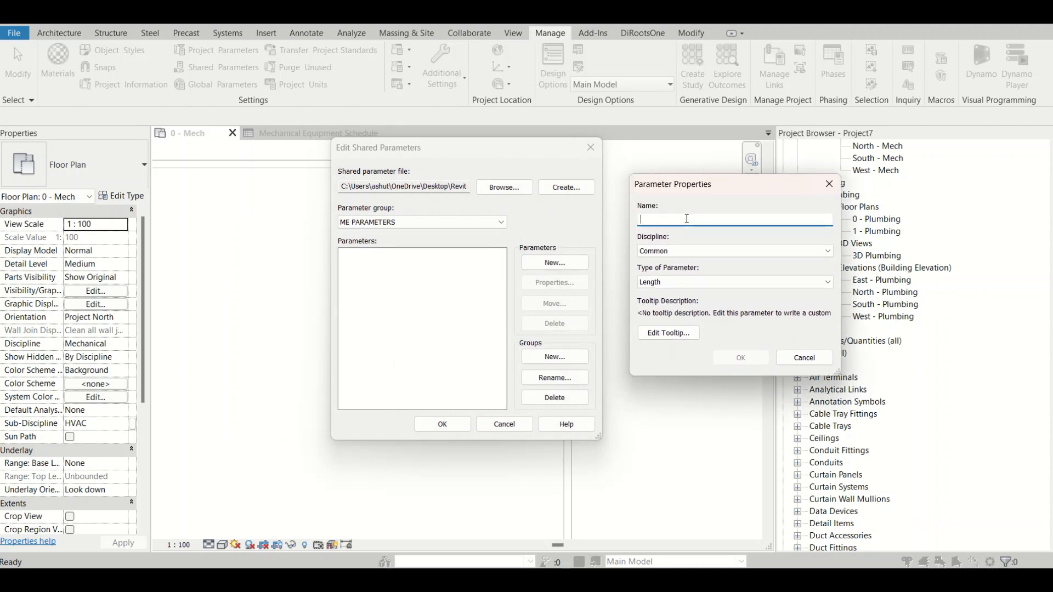
type("SP1")
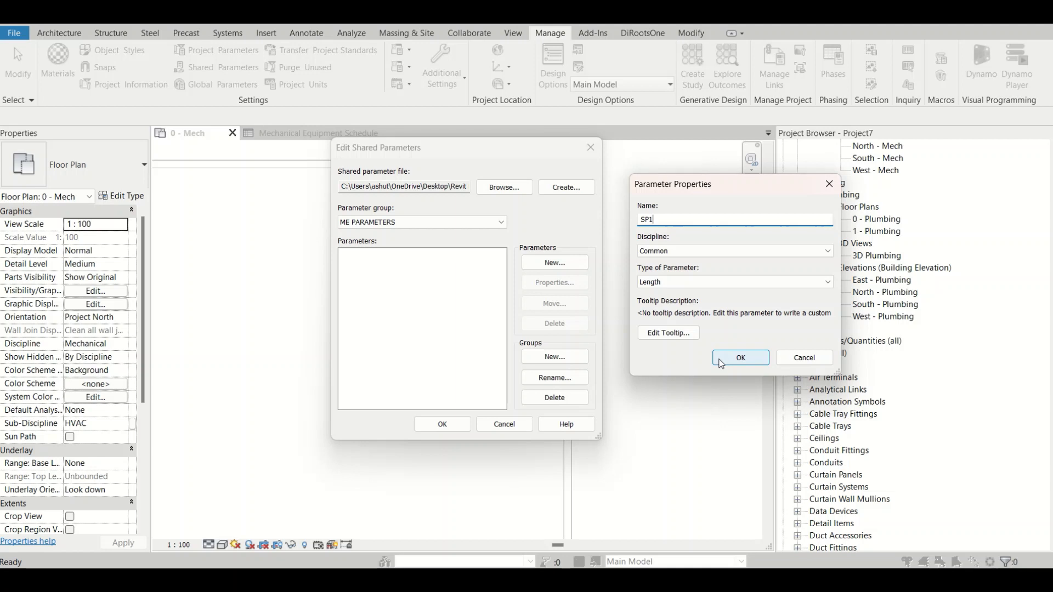
left_click(670, 282)
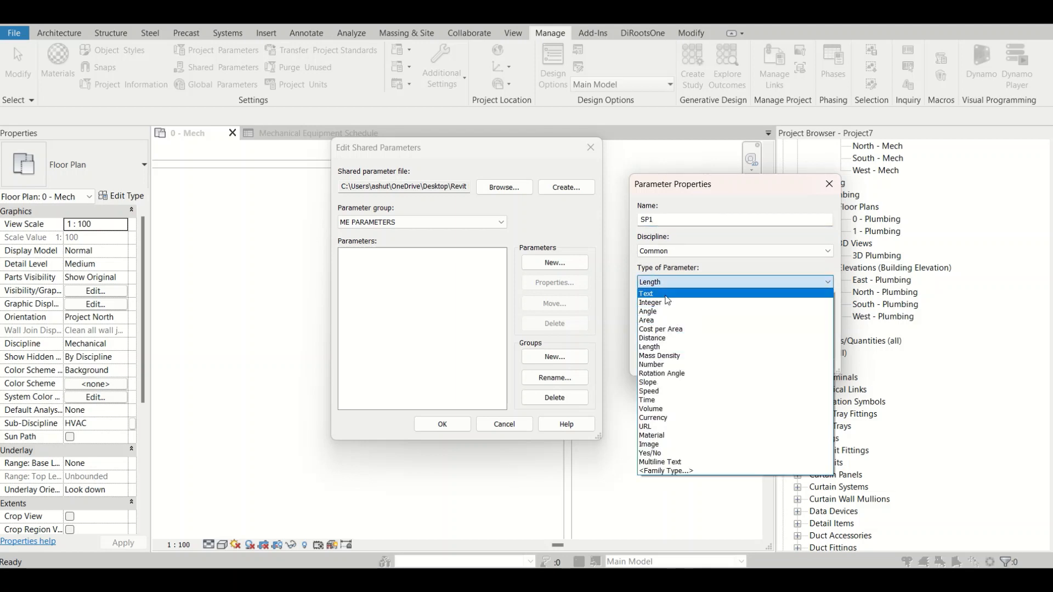
left_click(668, 294)
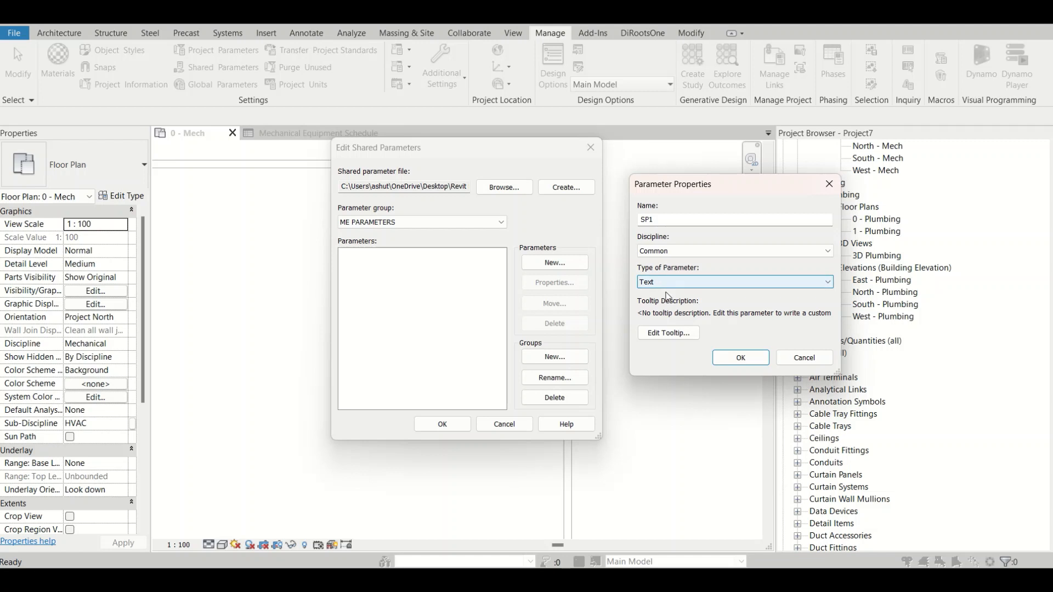
left_click(756, 358)
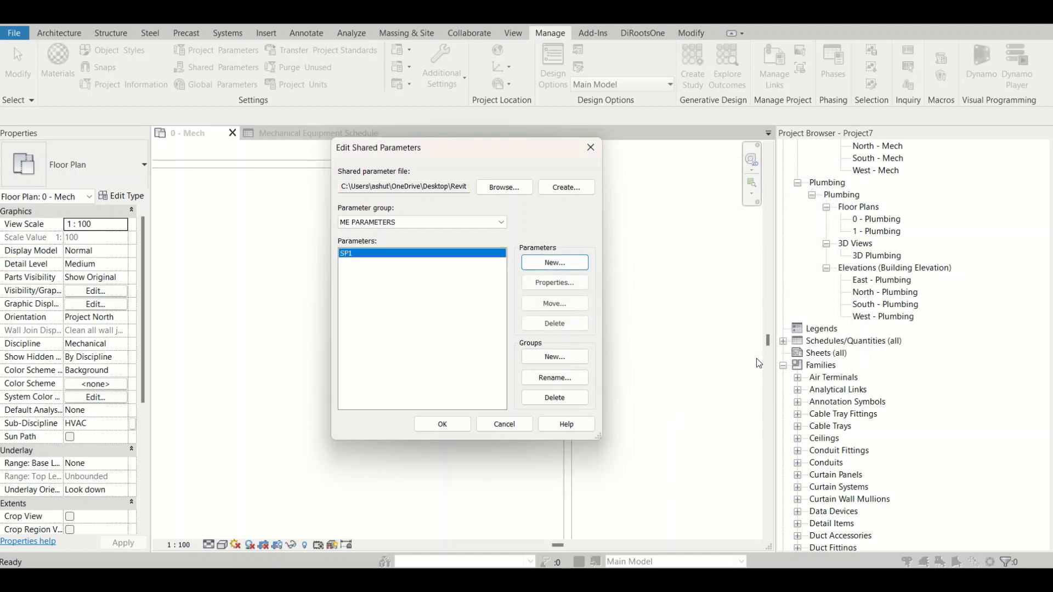
left_click(445, 429)
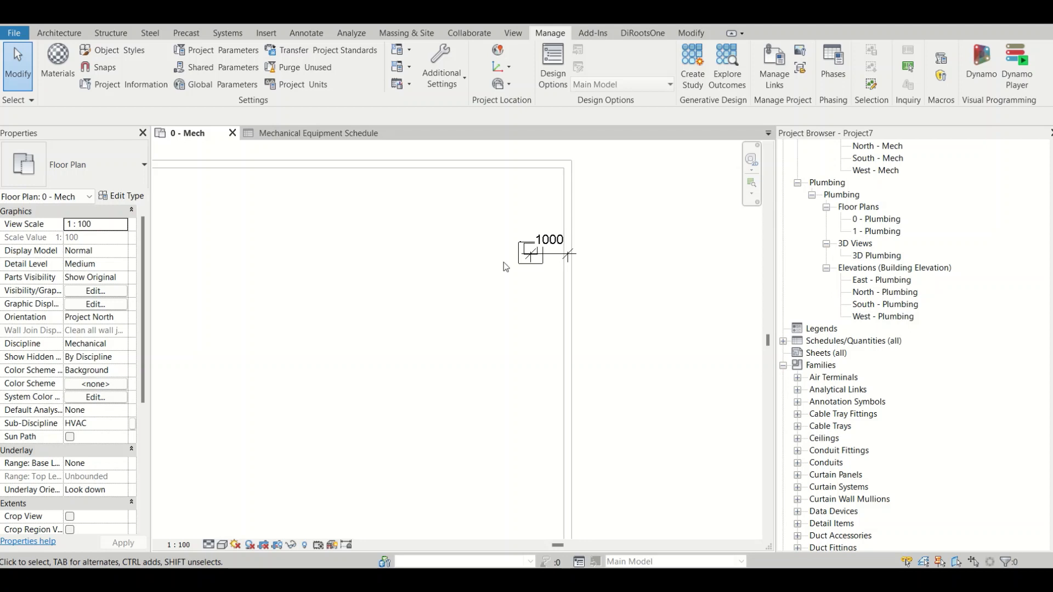
Look for SP1 among the instance properties of the upper-right air handling unit, leaving the unit deselected
scroll(518, 242, "up", 2)
left_click(551, 229)
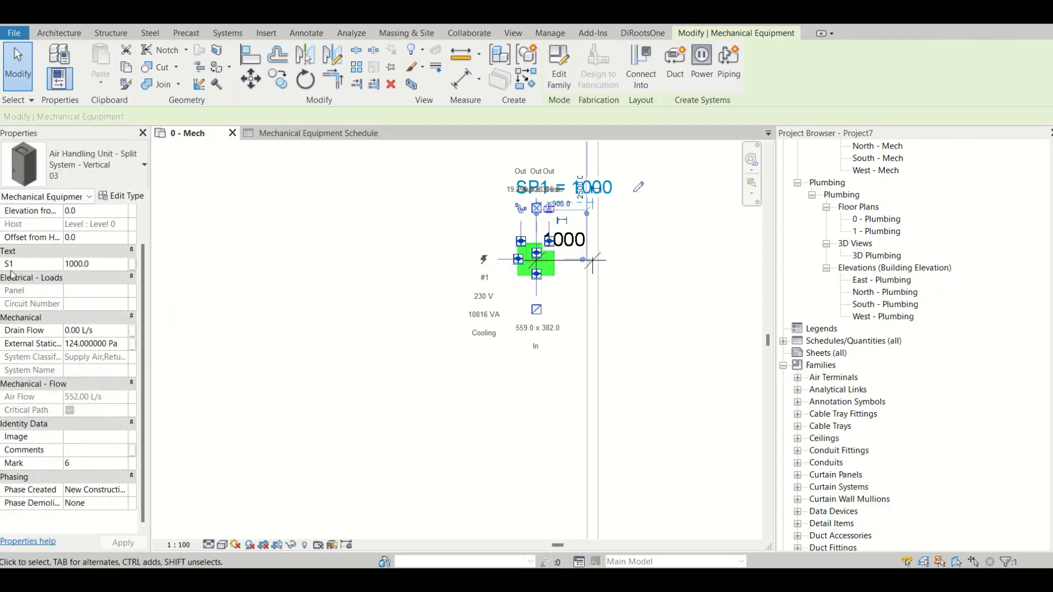
left_click(431, 323)
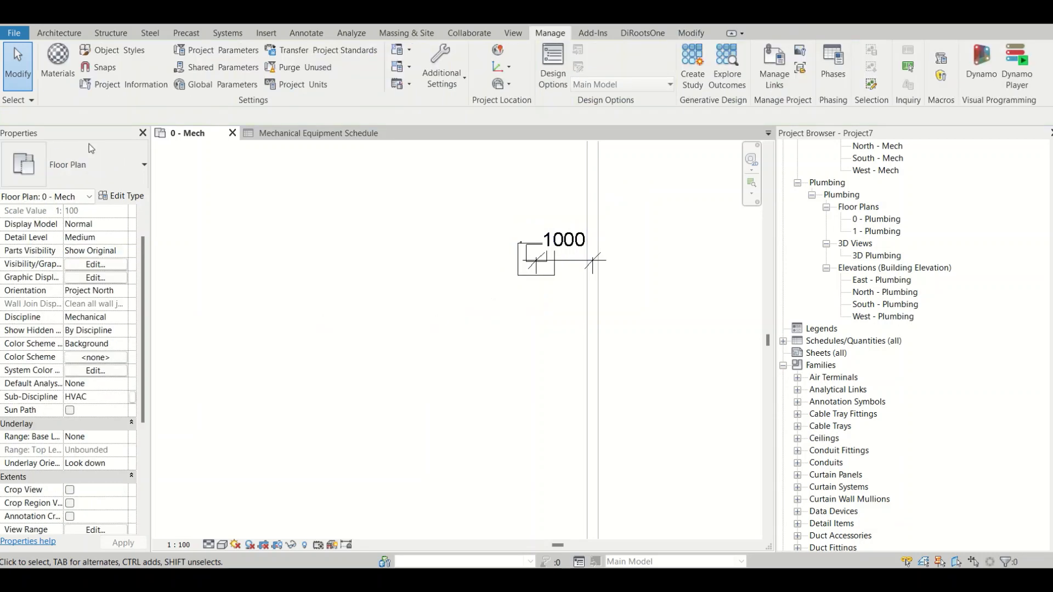
Start a new project parameter based on shared parameter SP1 from ME PARAMETERS, keeping it grouped under Text
left_click(215, 50)
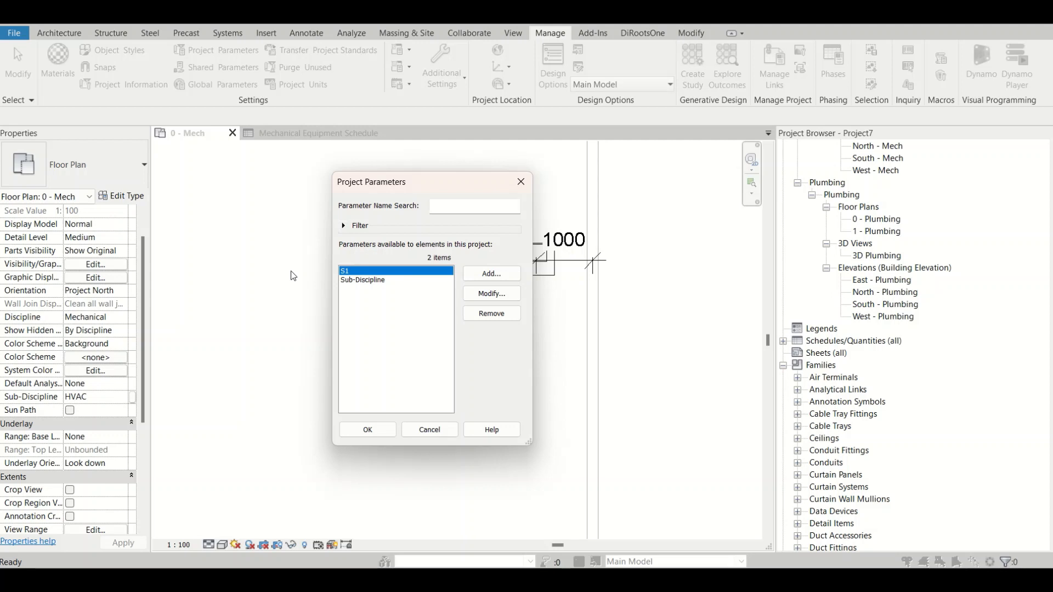
left_click(490, 273)
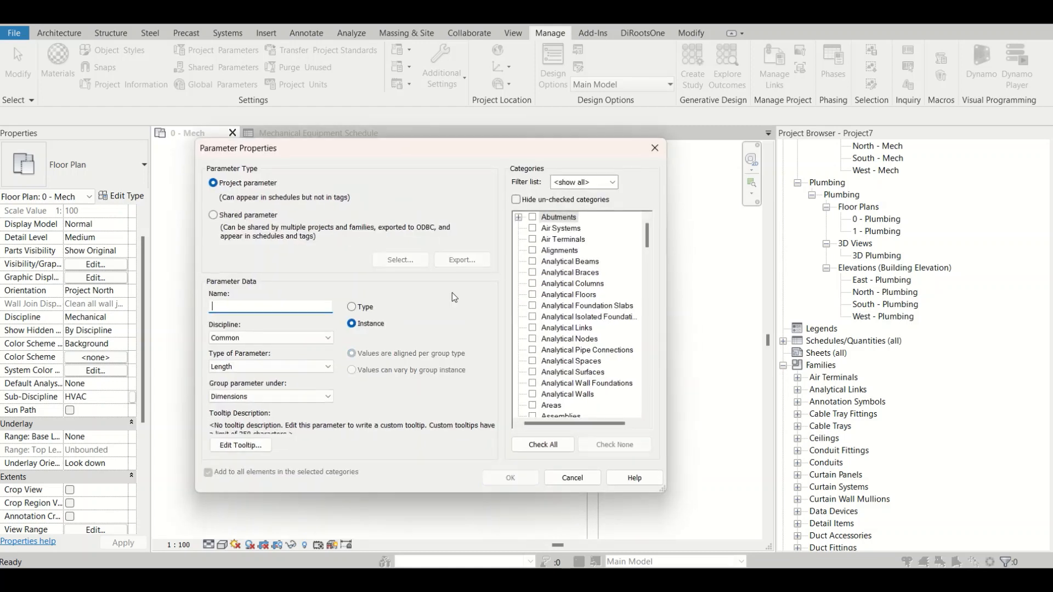
left_click(234, 215)
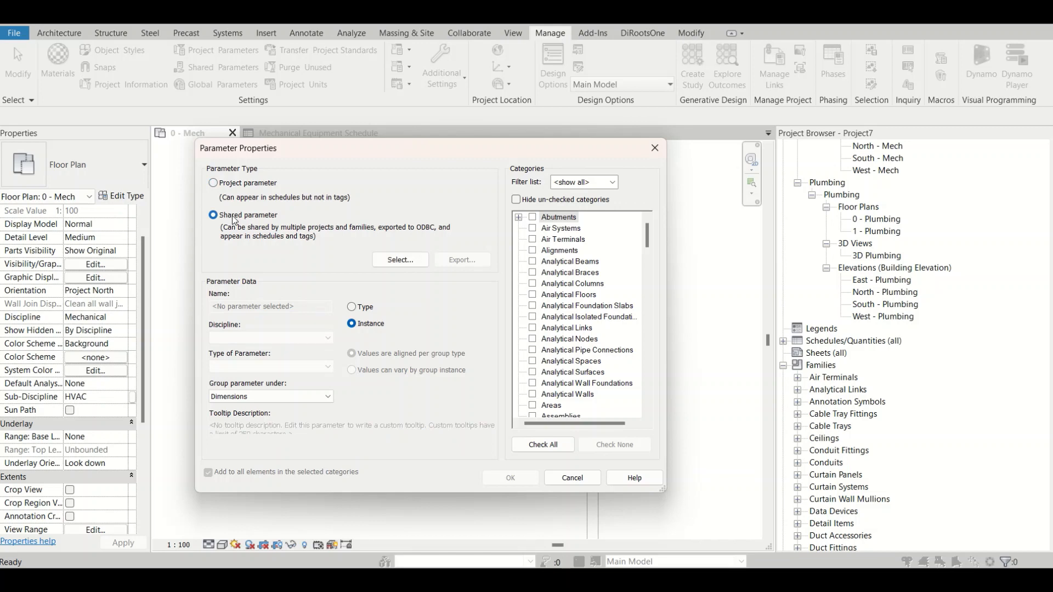
left_click(386, 262)
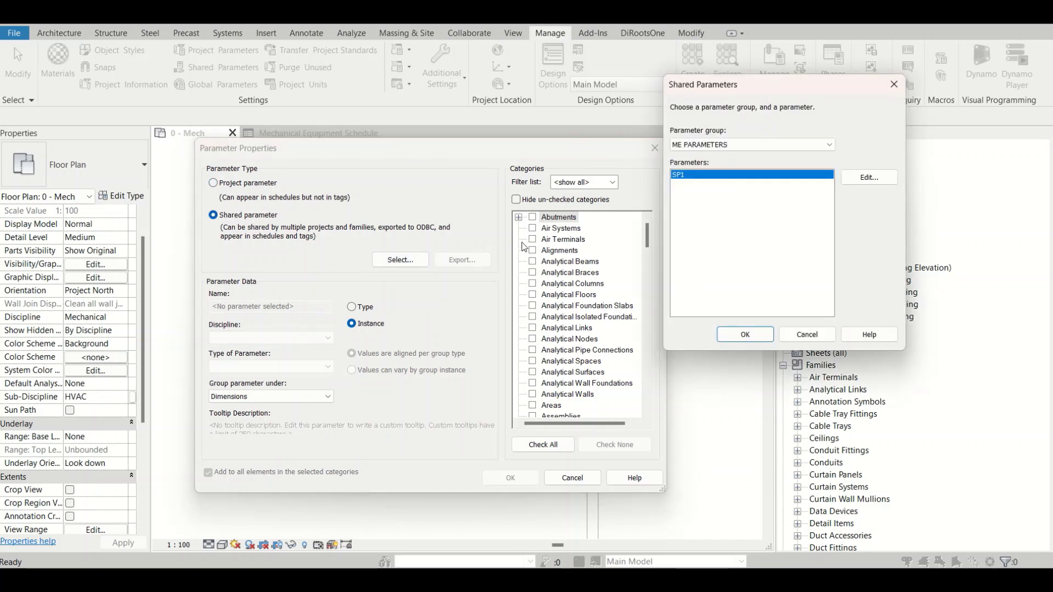
left_click_drag(787, 87, 755, 165)
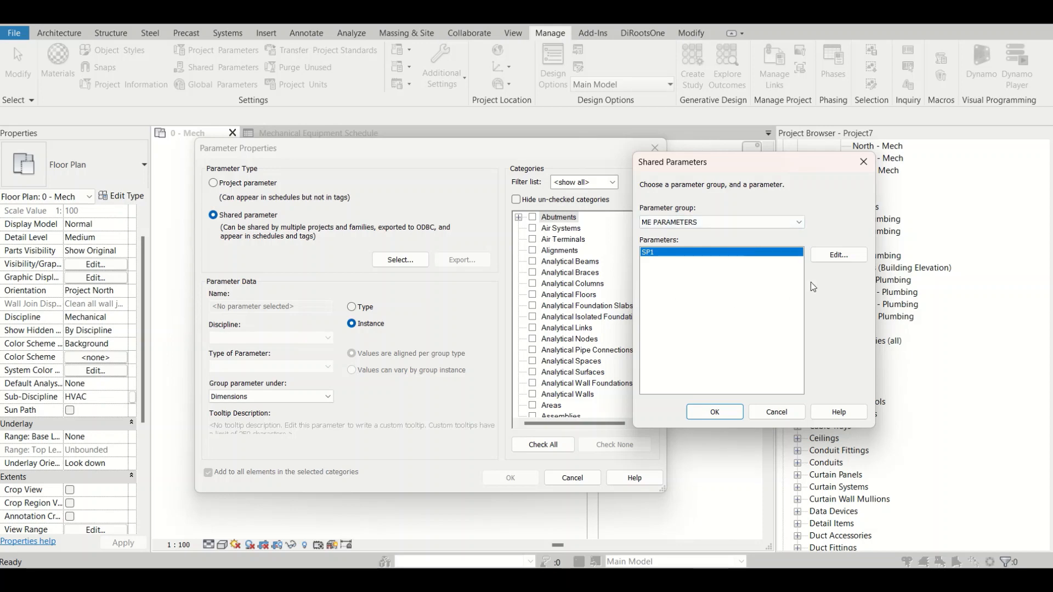
left_click(714, 412)
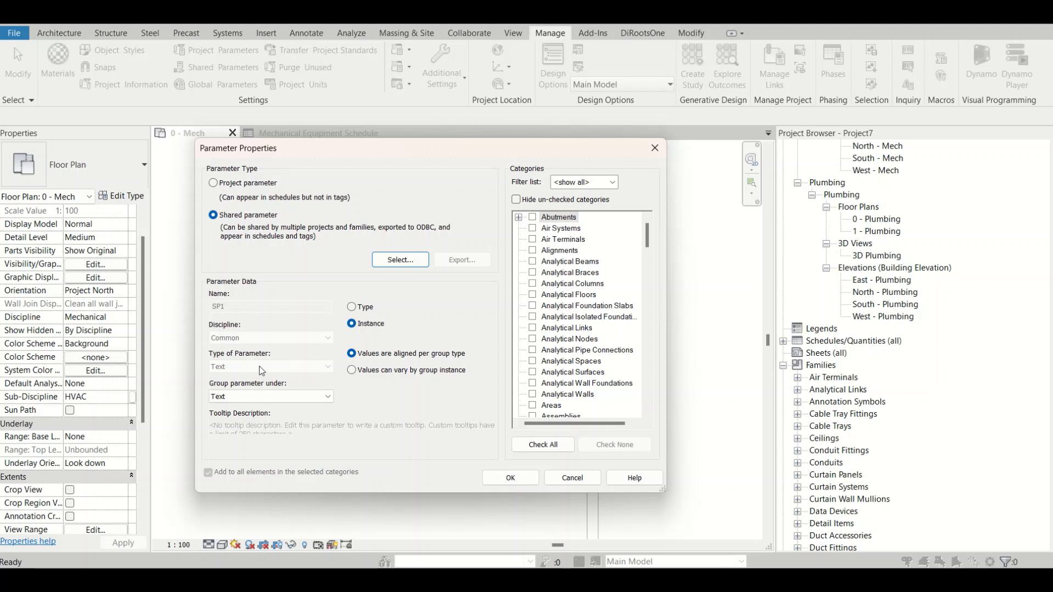
left_click(273, 402)
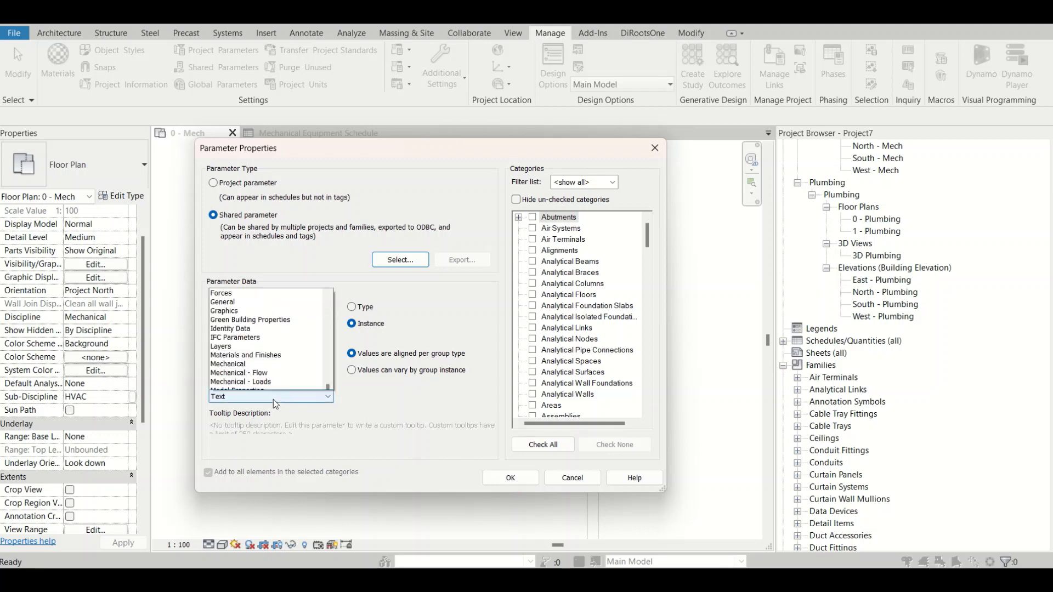
left_click(273, 400)
left_click(273, 399)
left_click(273, 399)
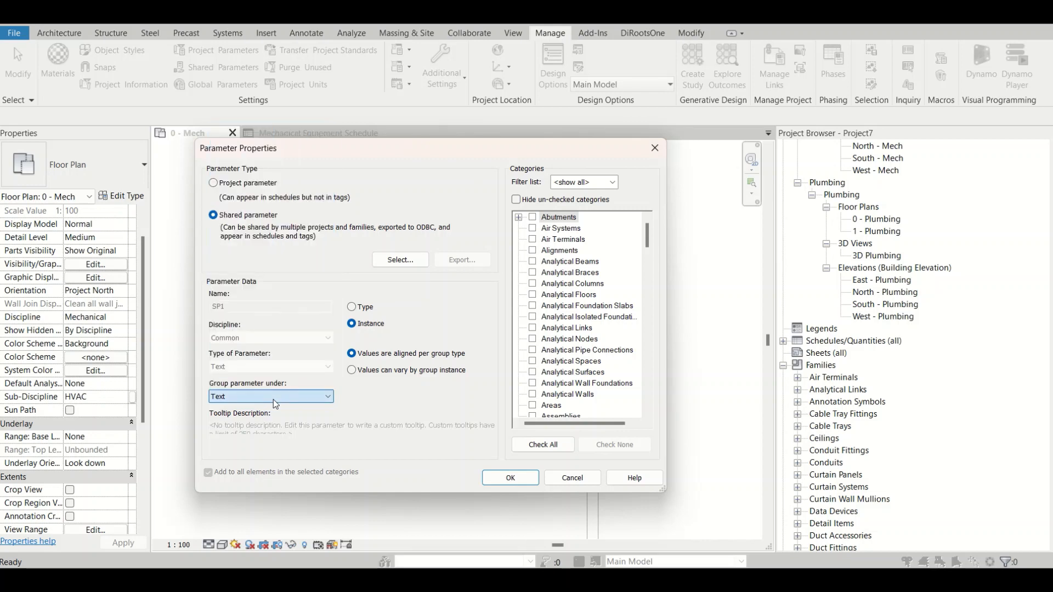
left_click(273, 399)
left_click(274, 400)
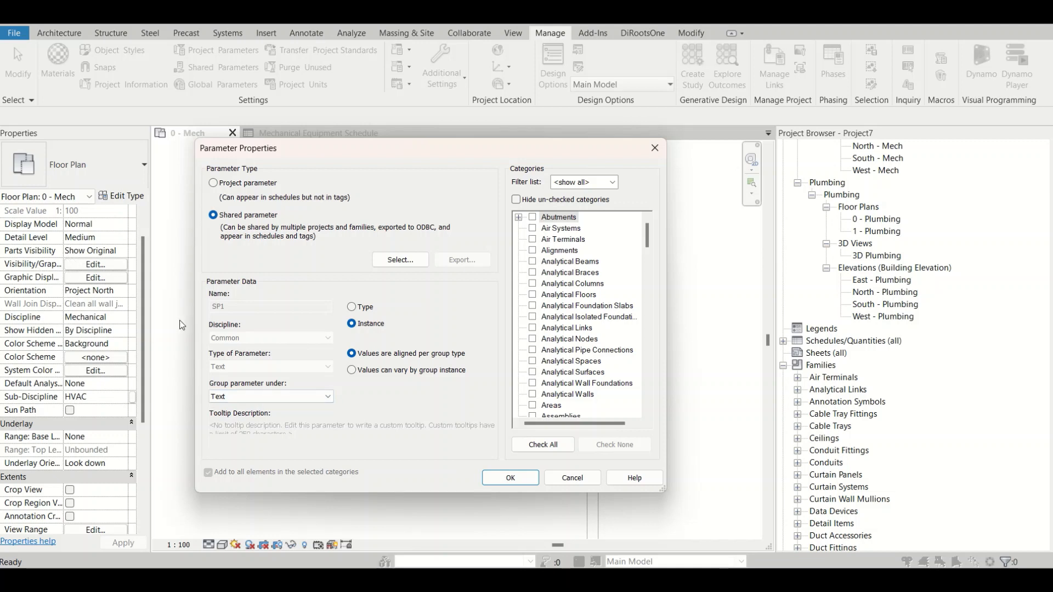
Assign SP1 to the Mechanical Equipment category as an instance parameter and accept the project parameters
left_click(559, 307)
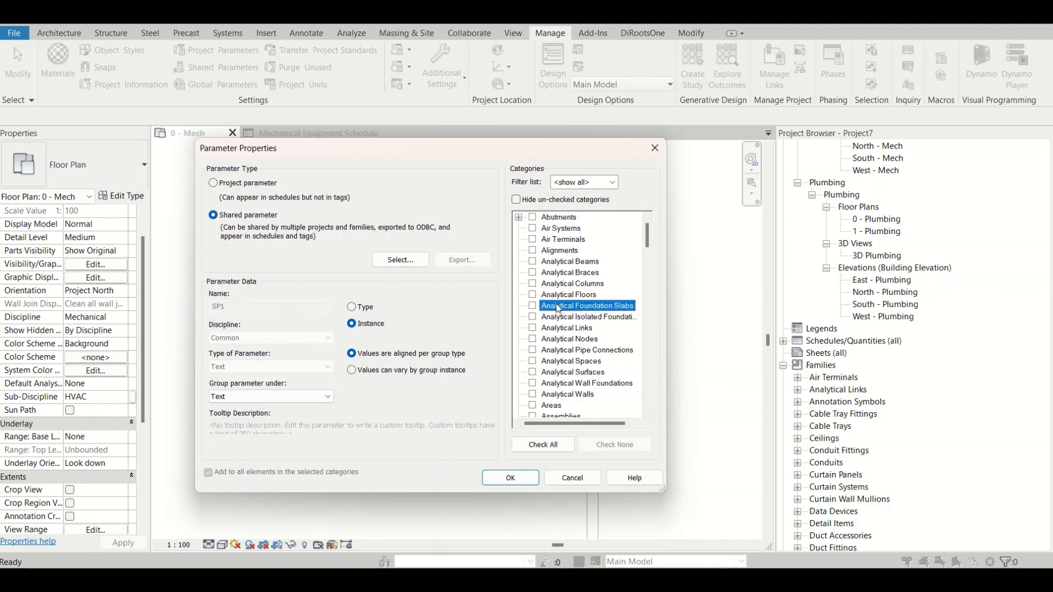
key("m")
scroll(571, 340, "down", 3)
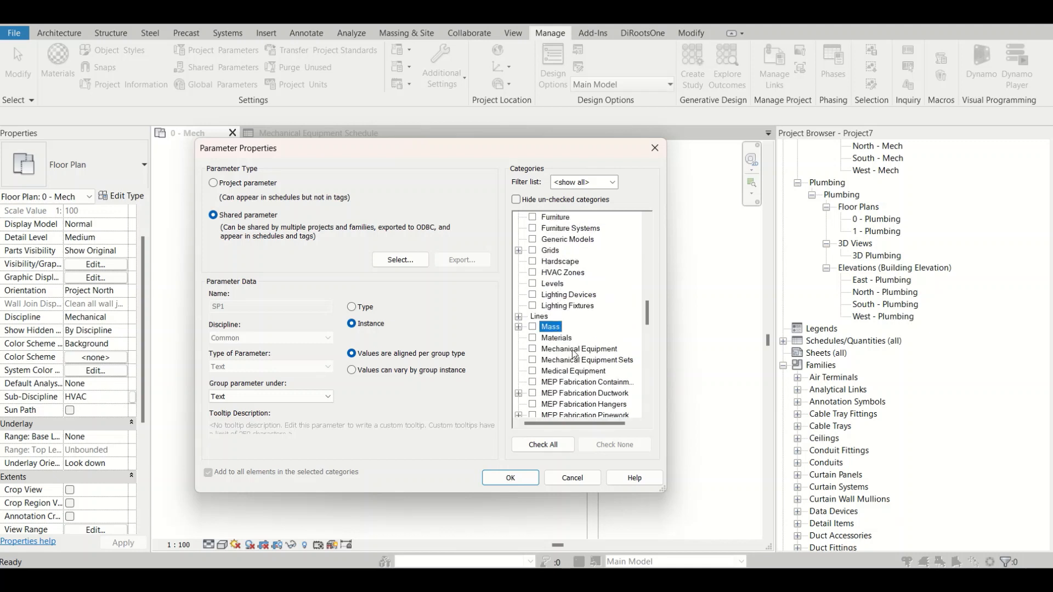
left_click(557, 351)
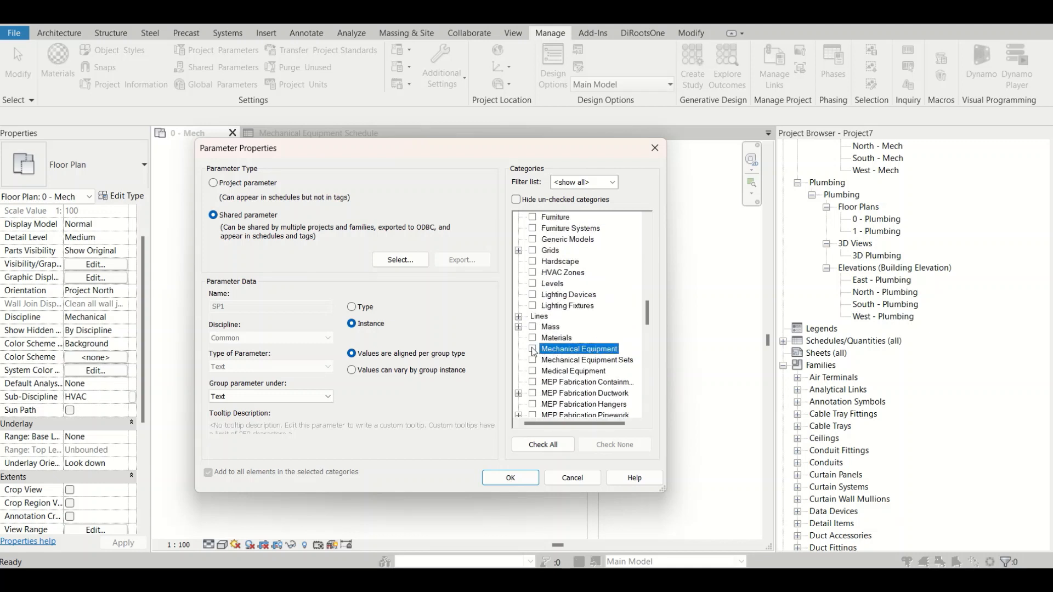
left_click(532, 350)
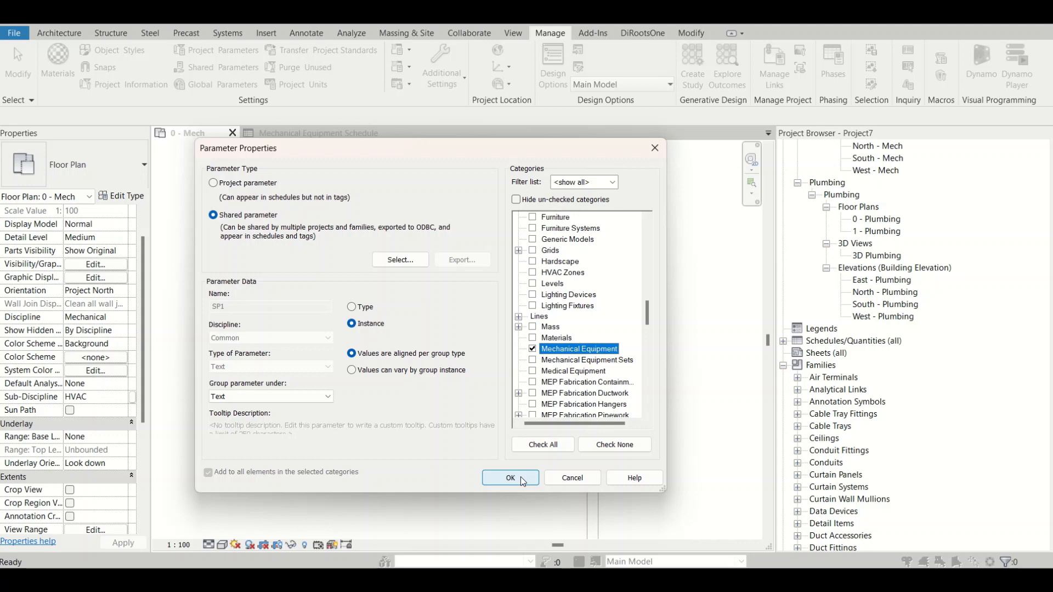
scroll(568, 327, "up", 1)
scroll(570, 330, "up", 5)
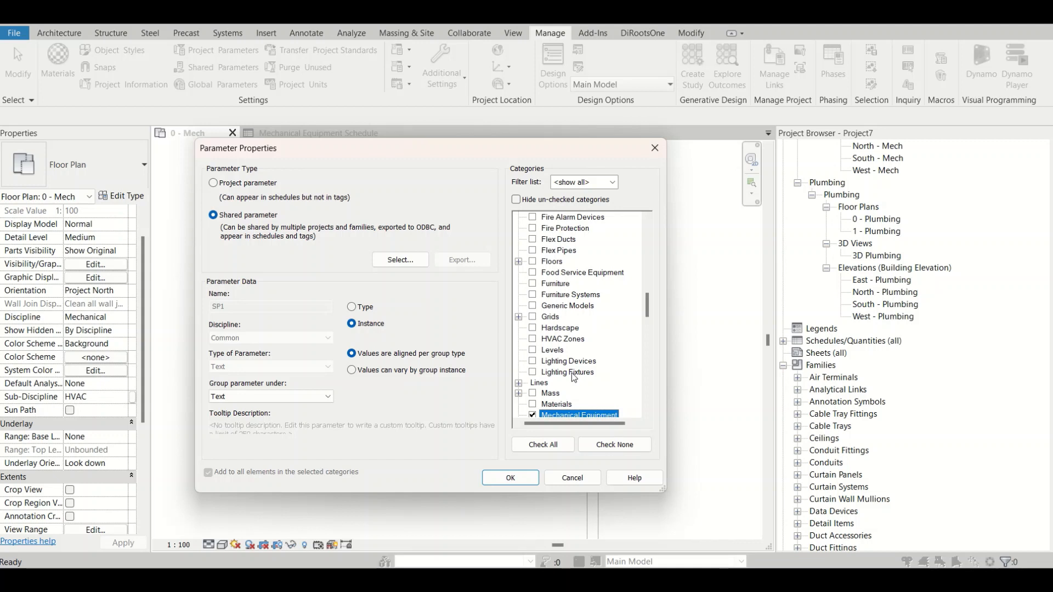
scroll(574, 378, "down", 1)
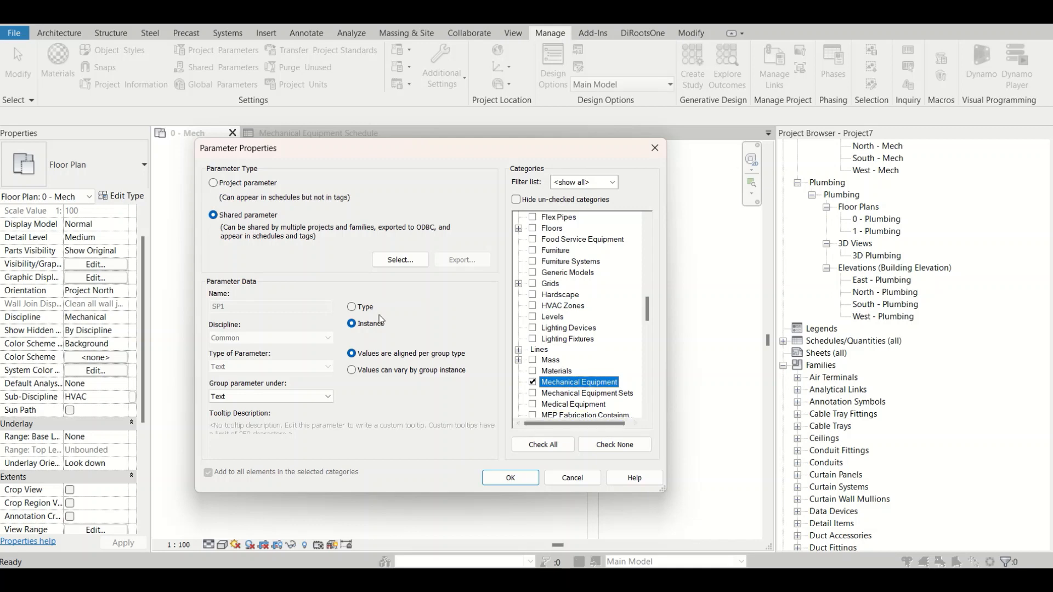
left_click(522, 480)
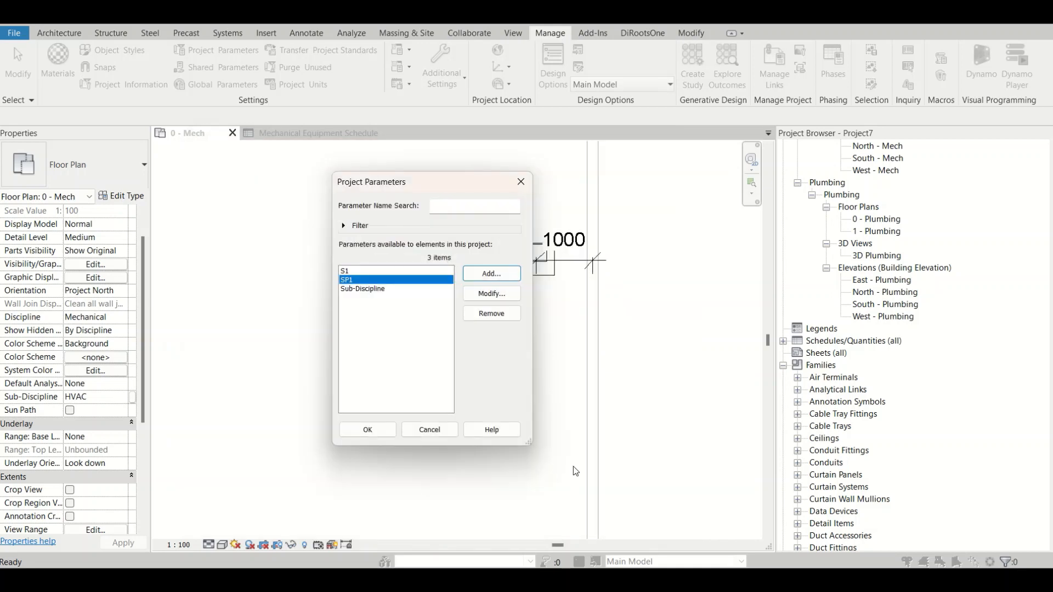
left_click(380, 427)
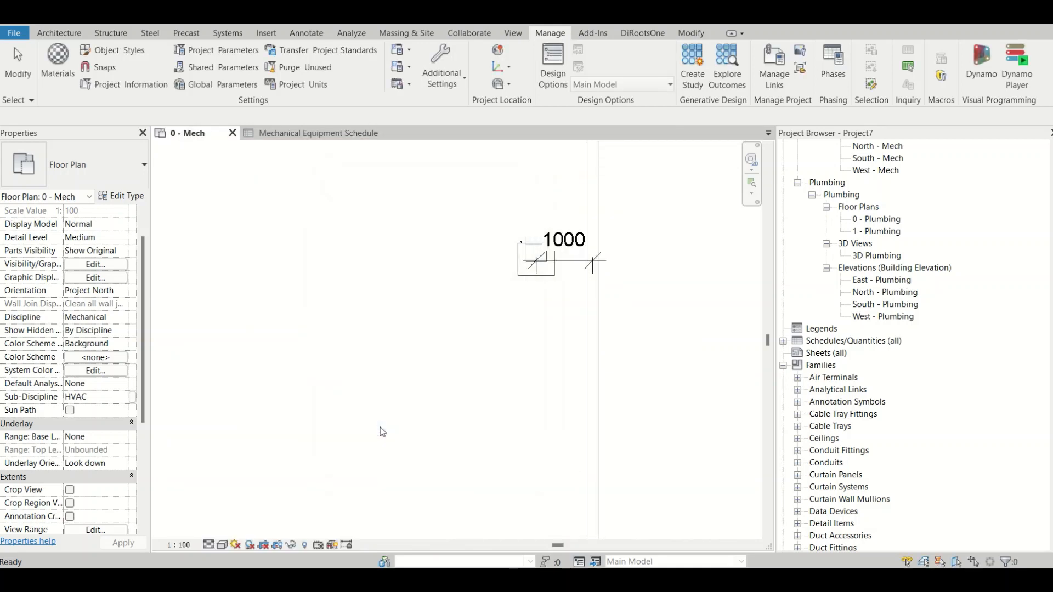
Set the SP1 instance parameter of the air handling unit beside the 1000 dimension to AHU1
left_click(535, 260)
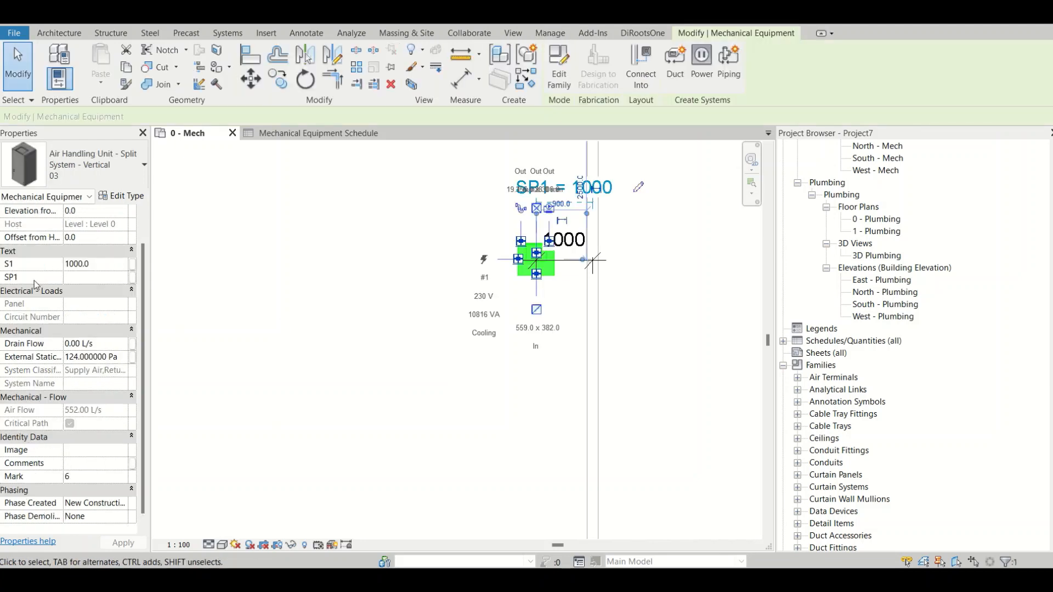
left_click(92, 276)
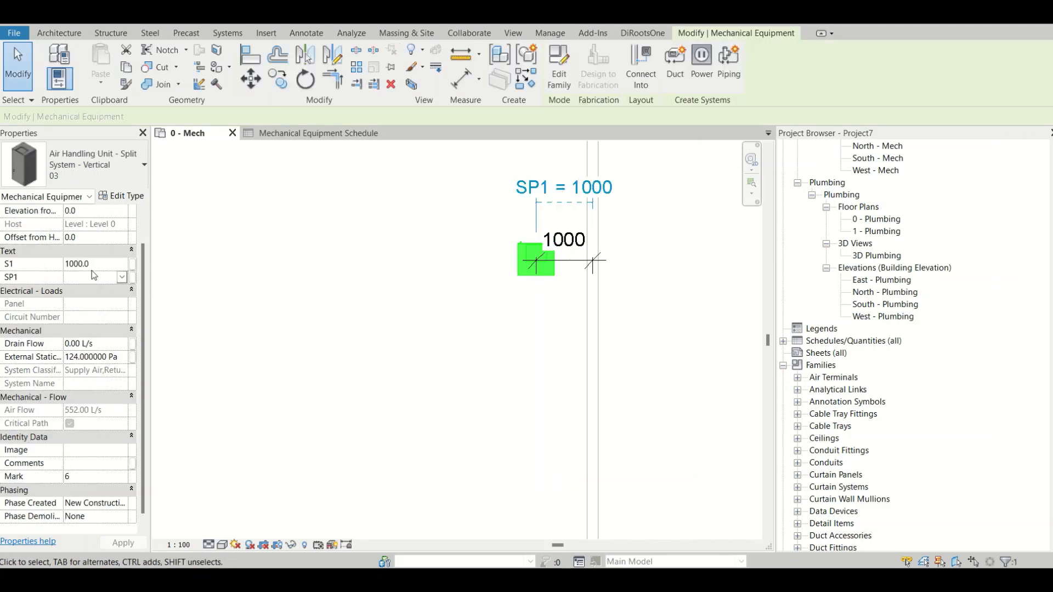
type("1000")
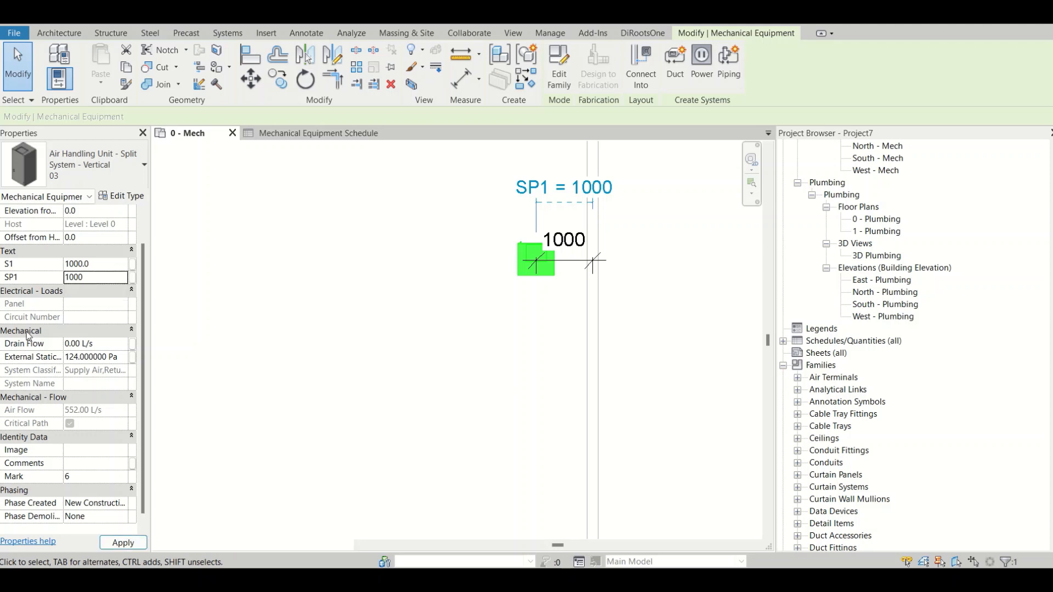
left_click(107, 278)
type("AHU1")
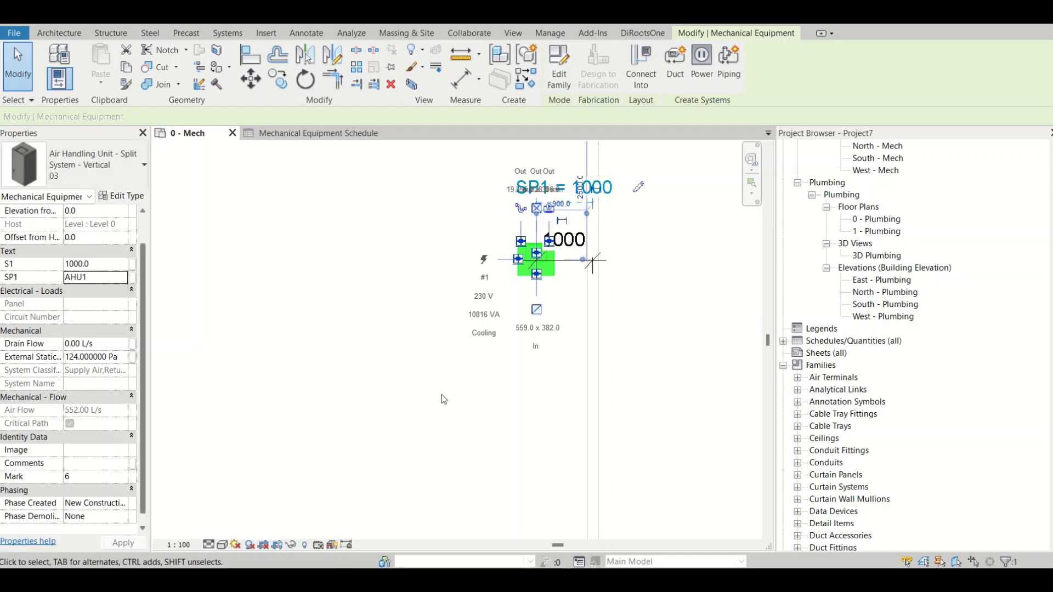
left_click(518, 283)
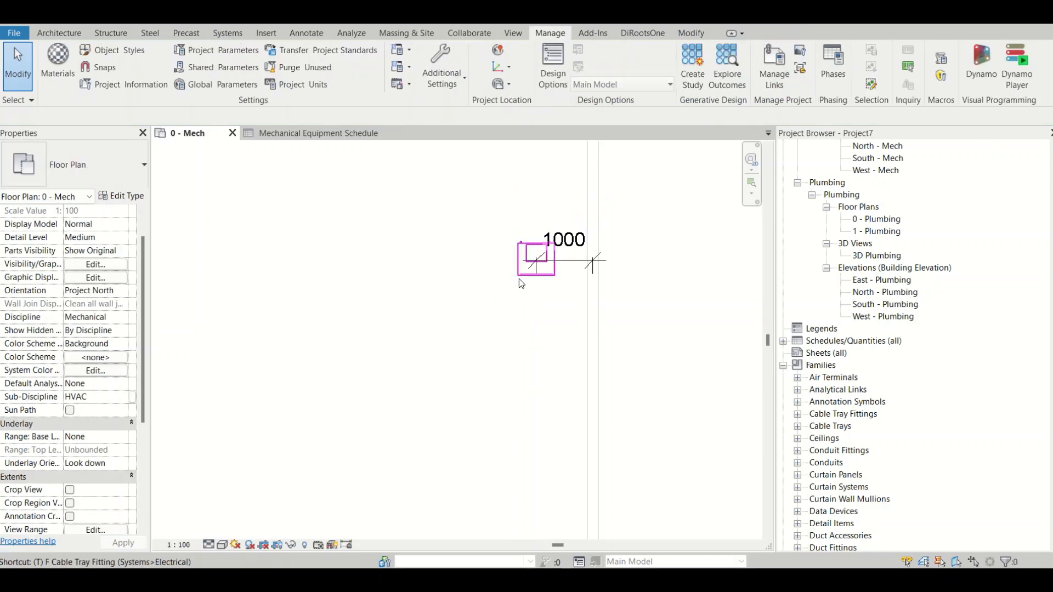
Tag the air handling unit by category with a boxed mechanical equipment tag on a leader
key("t")
key("g")
left_click(519, 279)
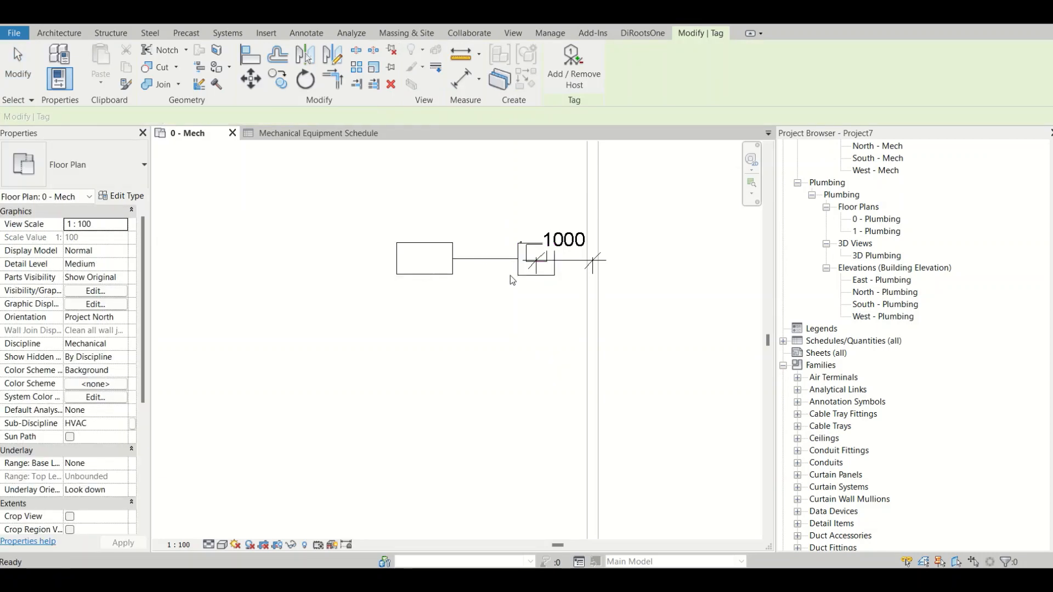
key("Escape")
key("Escape")
Open the mechanical equipment tag's family and bring up its label definition to look through the available category parameters
left_click(433, 258)
left_click(563, 69)
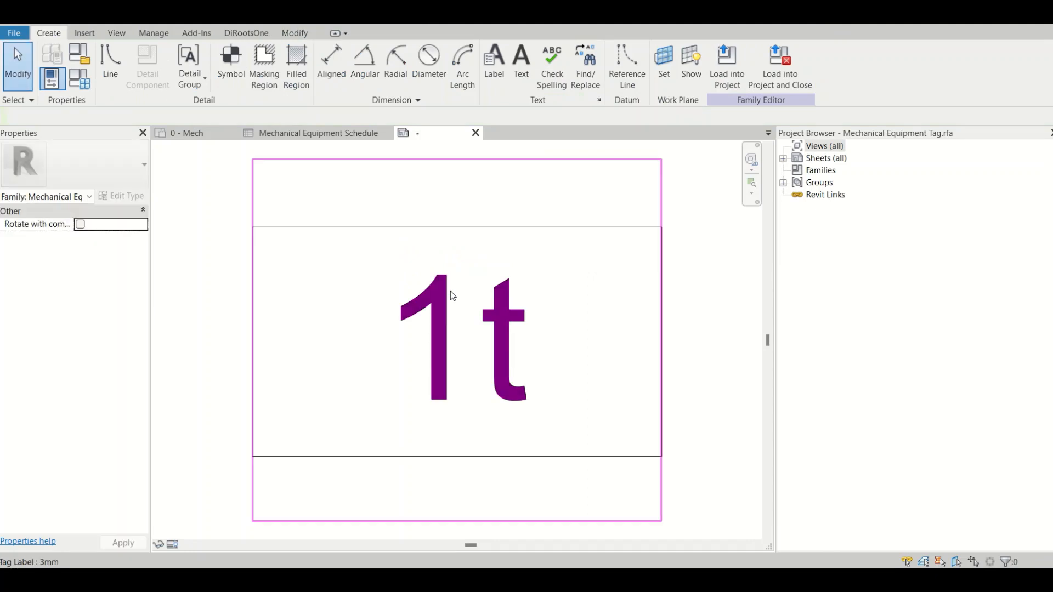
left_click(449, 274)
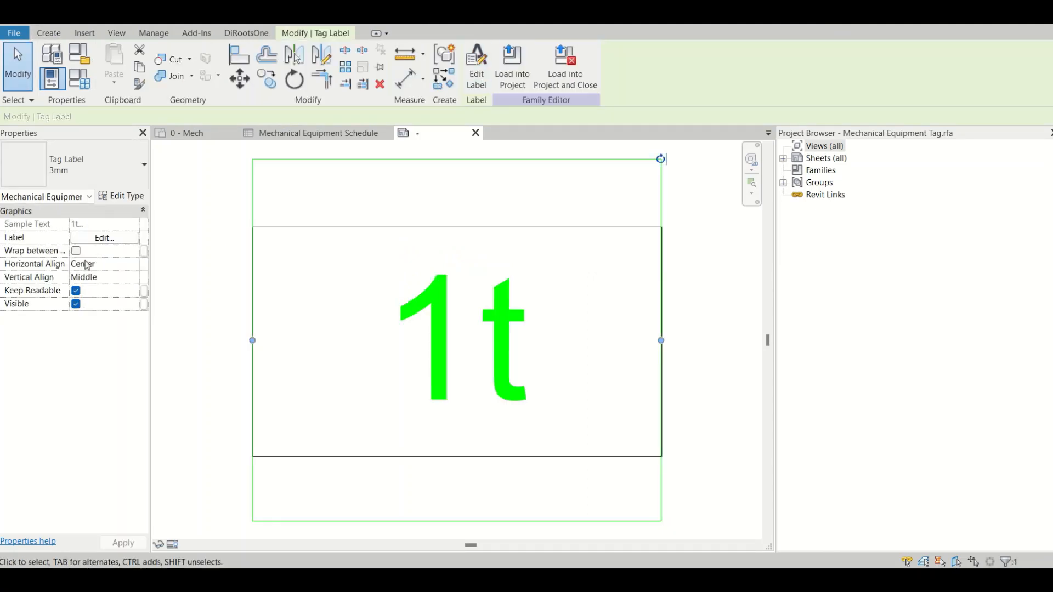
left_click(104, 237)
scroll(324, 304, "down", 1)
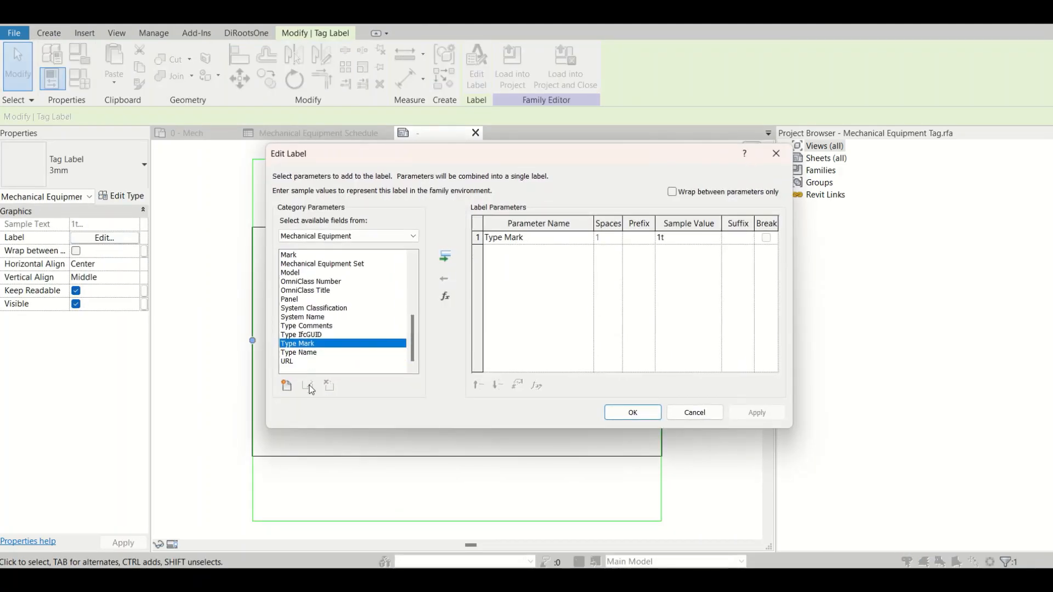
scroll(300, 359, "up", 3)
scroll(300, 358, "up", 3)
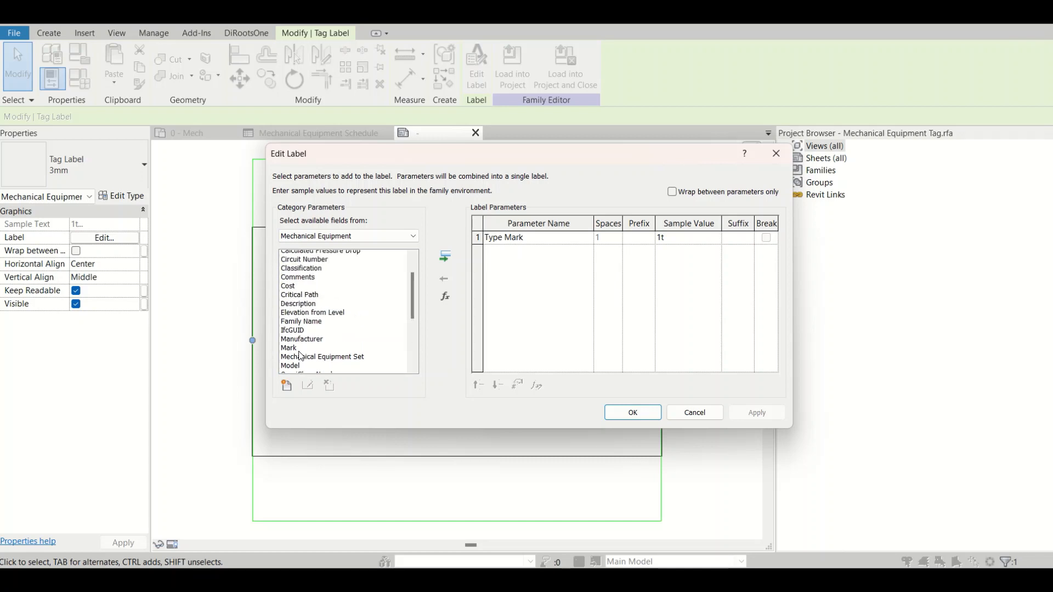
Add shared parameter SP1 from the ME PARAMETERS group to the label's available category parameters
left_click(287, 385)
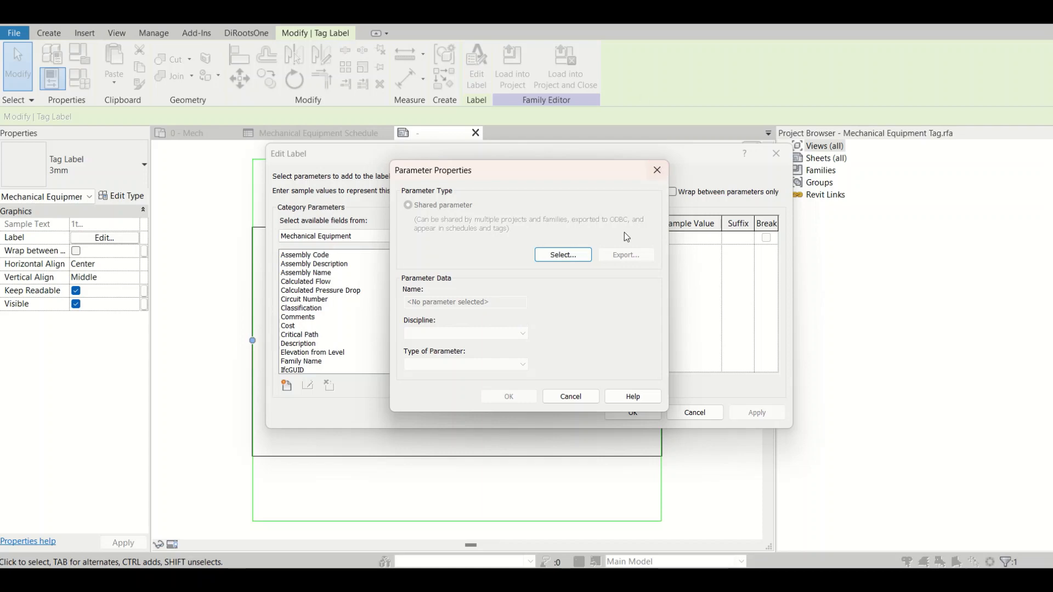
left_click(548, 255)
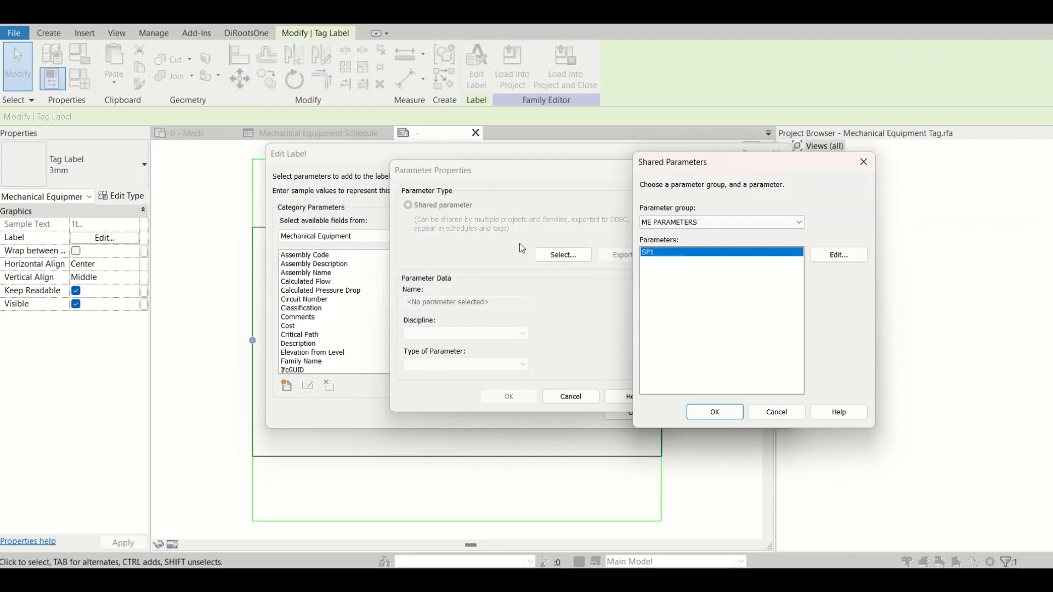
left_click(715, 412)
left_click(505, 393)
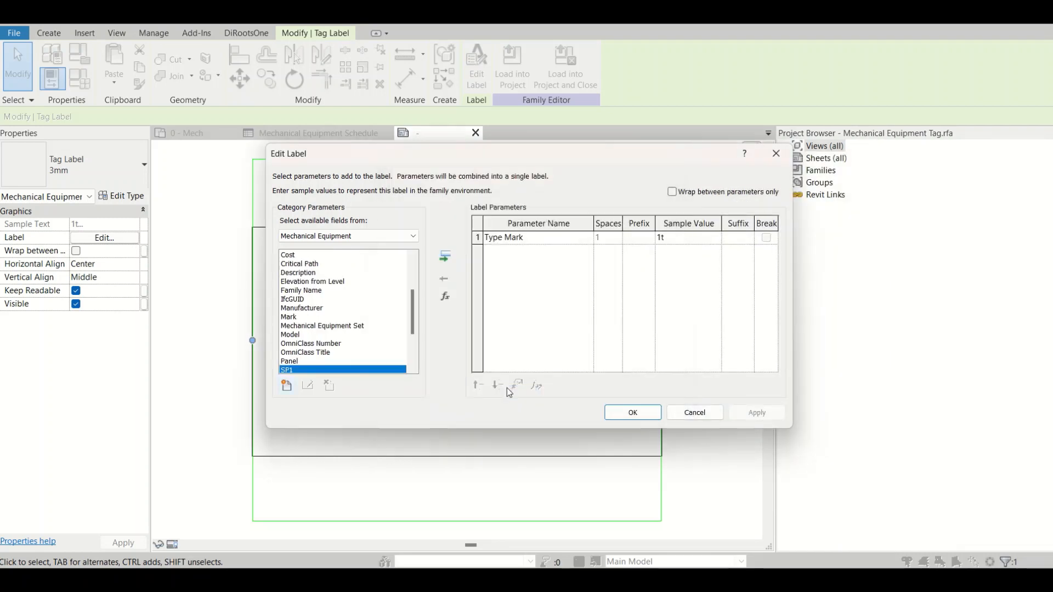
Replace Type Mark with SP1 in the tag label and load the tag family back into the project
left_click(445, 256)
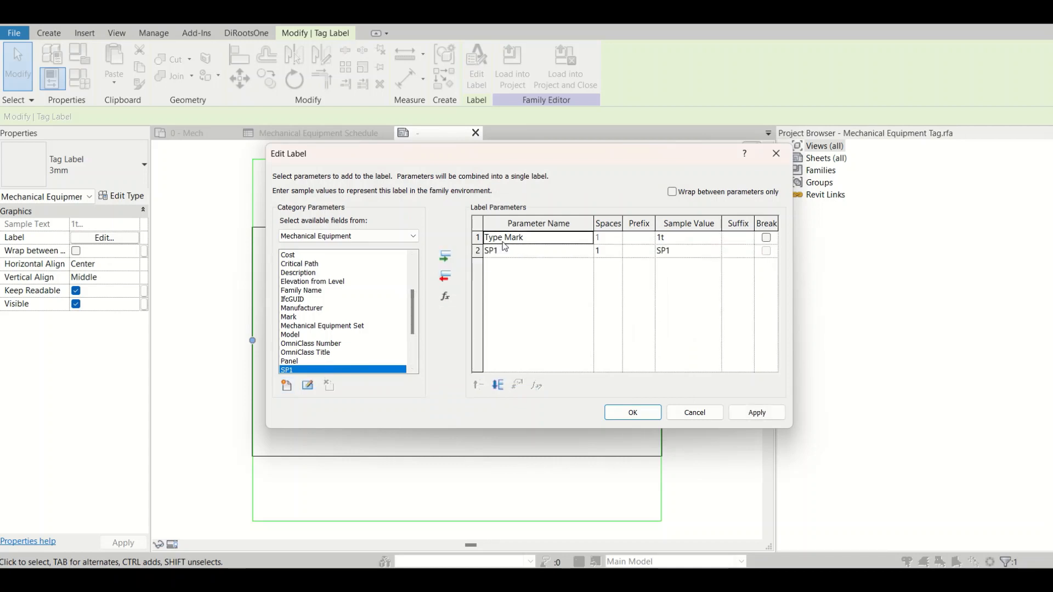
left_click(445, 278)
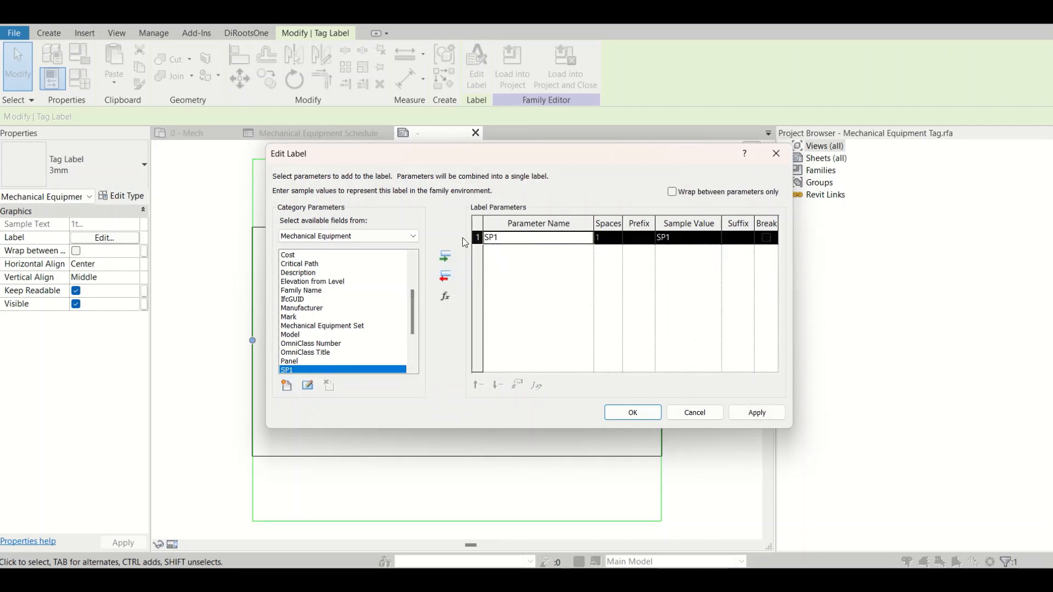
left_click(618, 411)
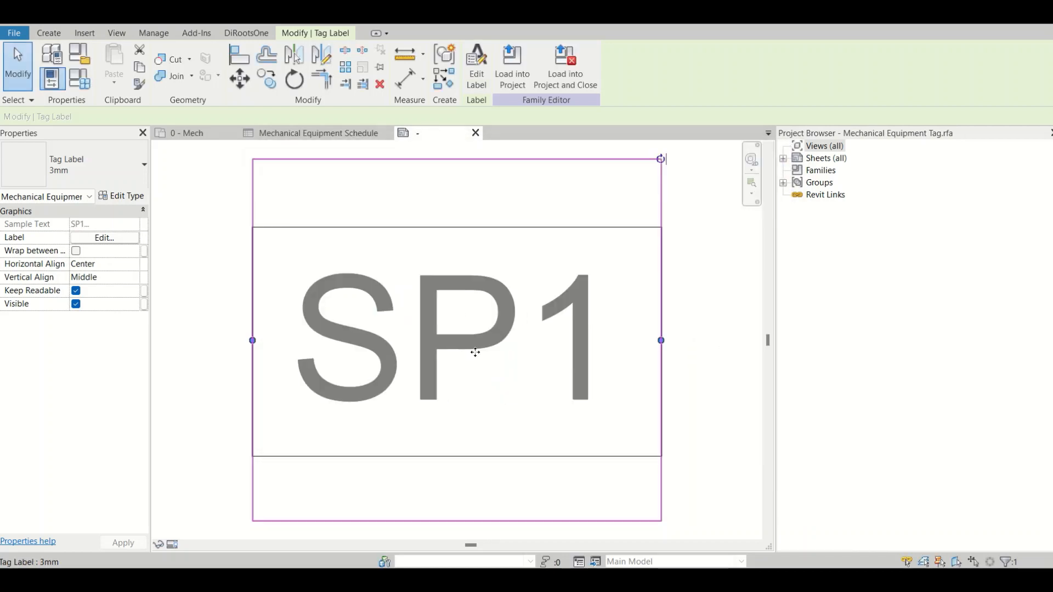
left_click(511, 68)
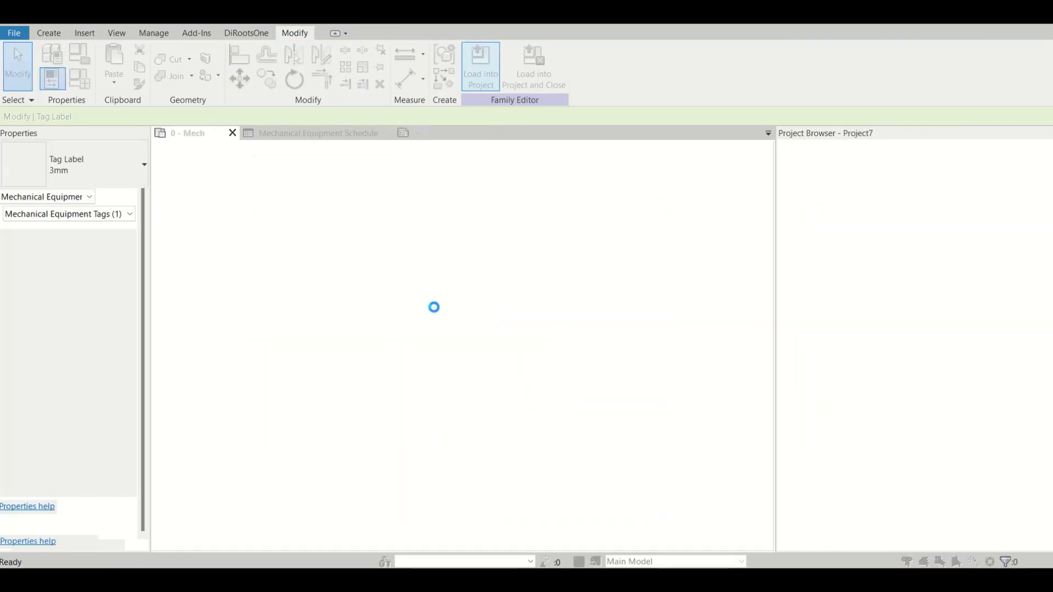
left_click(434, 305)
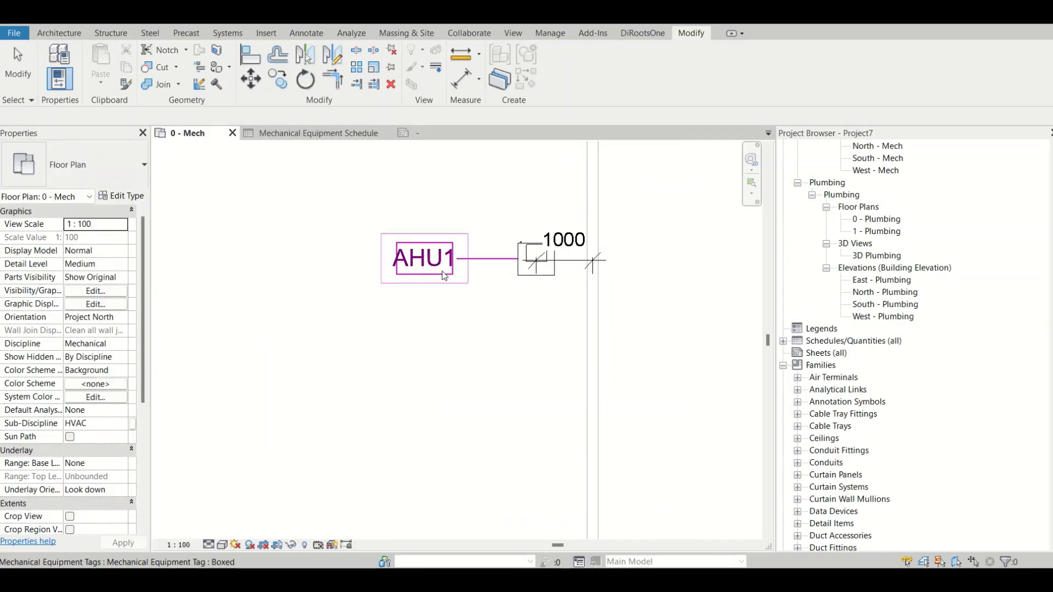
Change the air handling unit's tag text to AB1 directly in the floor plan, leaving the tag deselected
left_click(414, 283)
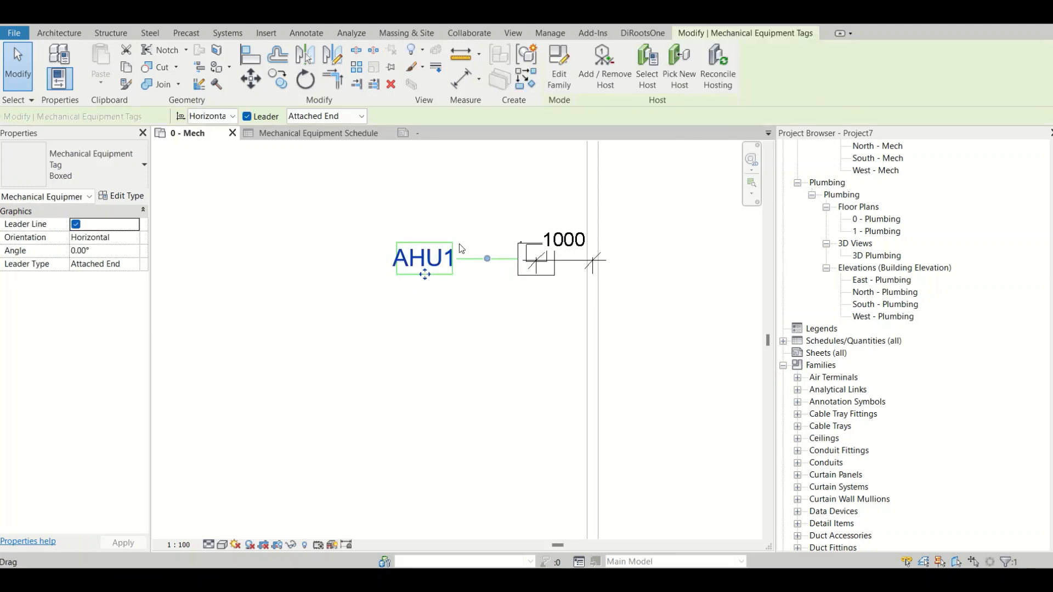
left_click(437, 258)
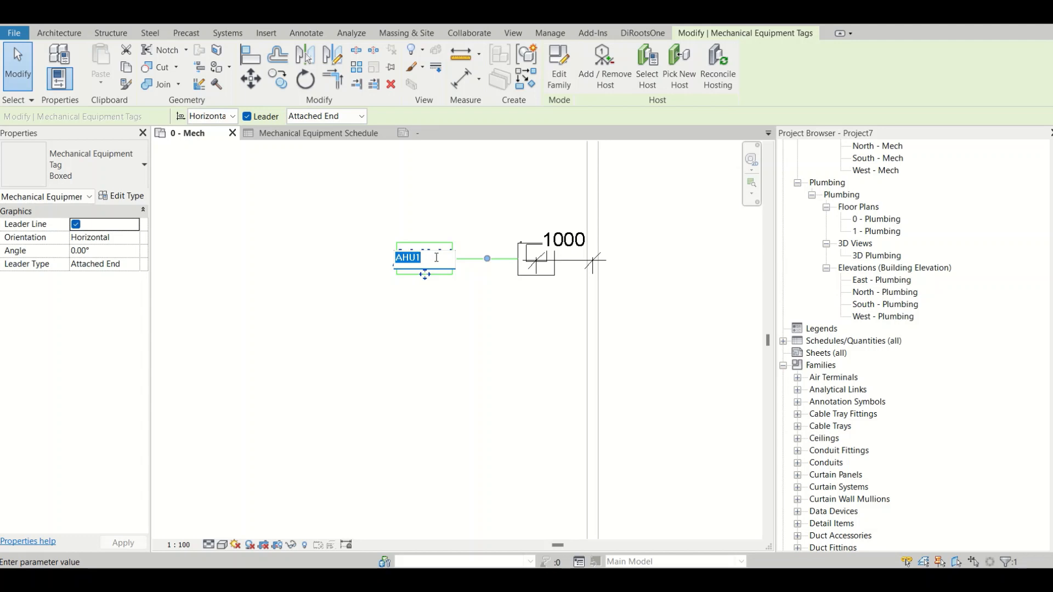
type("AB1")
left_click(433, 391)
left_click(432, 391)
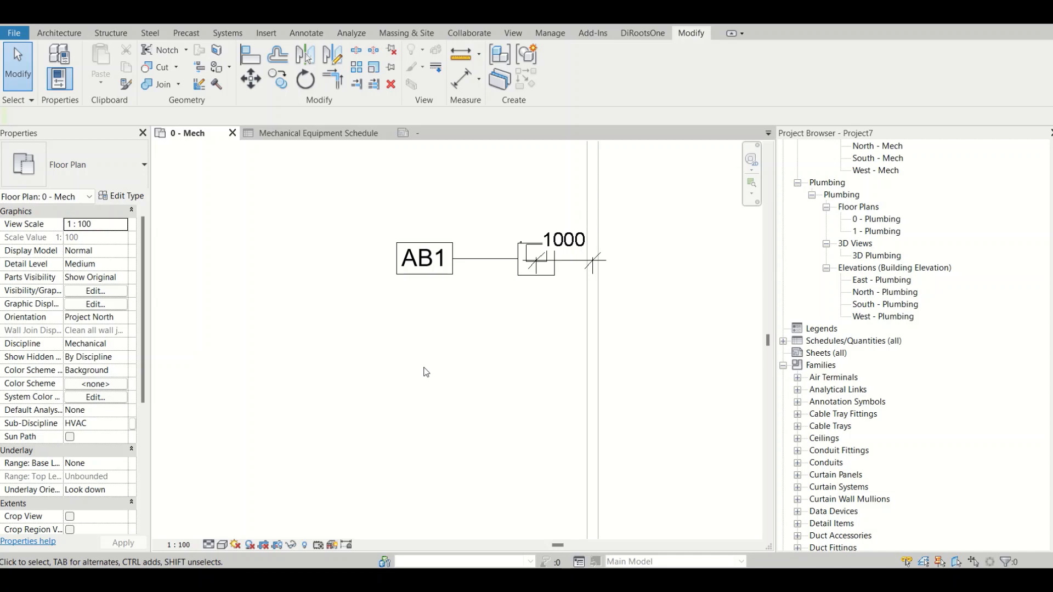
Create a new schedule of building components for the Mechanical Equipment category in the New Construction phase
scroll(834, 307, "down", 3)
left_click(829, 218)
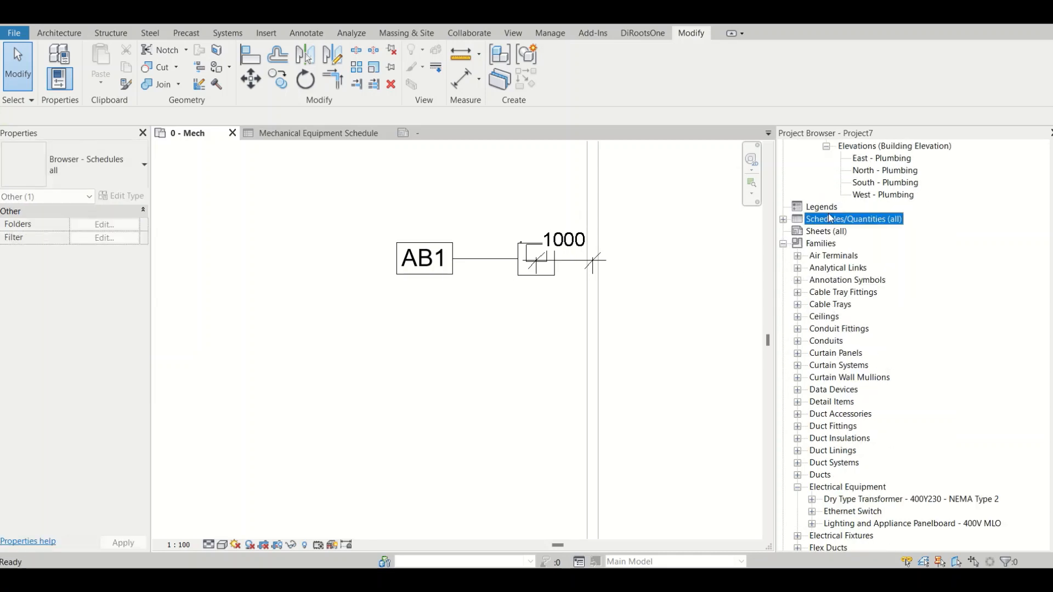
right_click(829, 217)
left_click(870, 221)
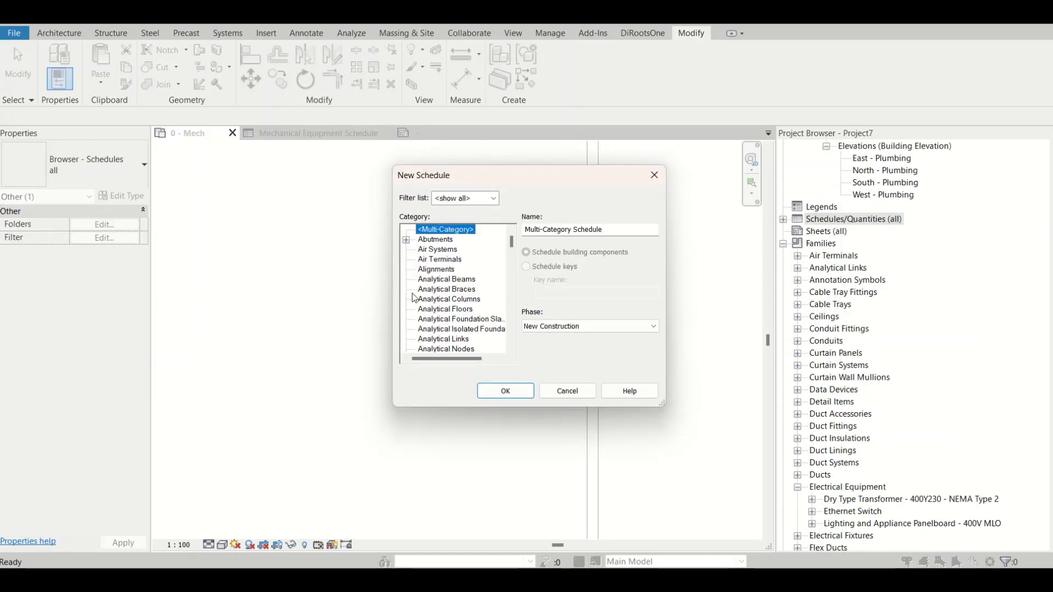
left_click(467, 290)
key("m")
scroll(468, 291, "down", 2)
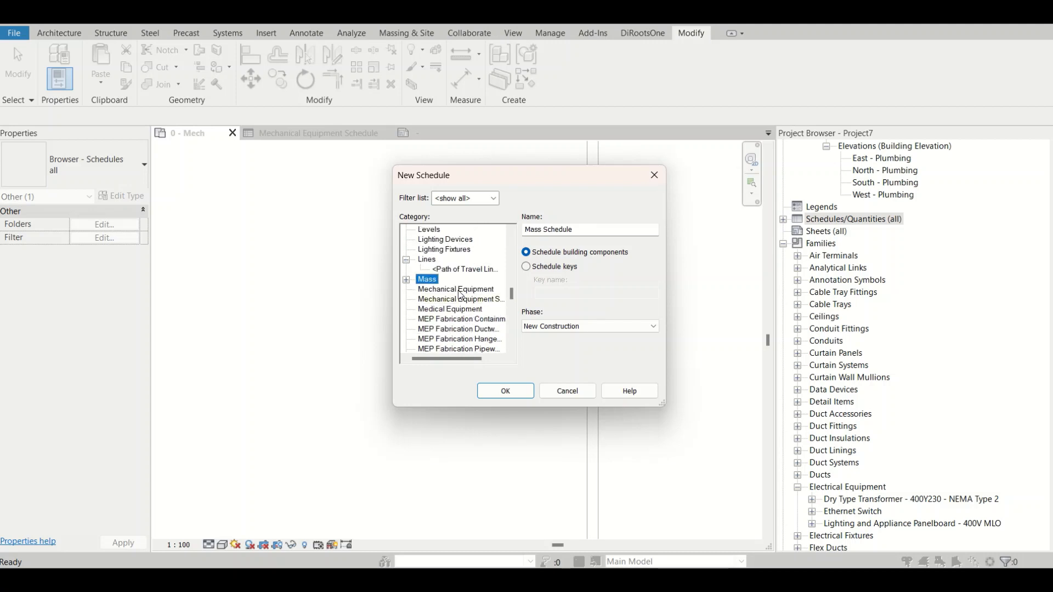
left_click(460, 290)
left_click(506, 390)
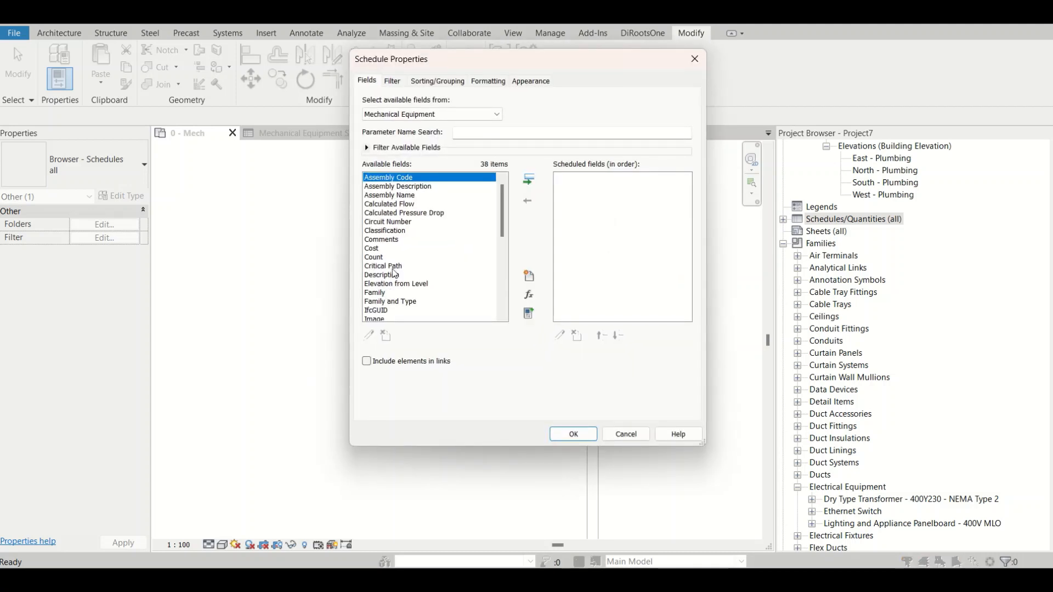
Add SP1 as the only scheduled field and generate the mechanical equipment schedule
left_click(408, 232)
scroll(384, 242, "down", 7)
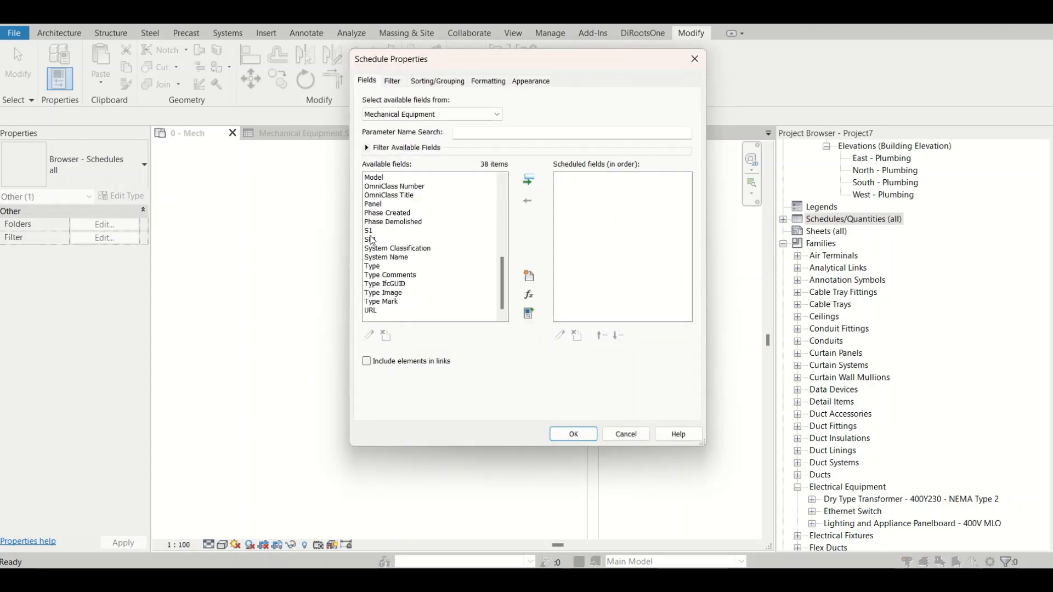
left_click(372, 239)
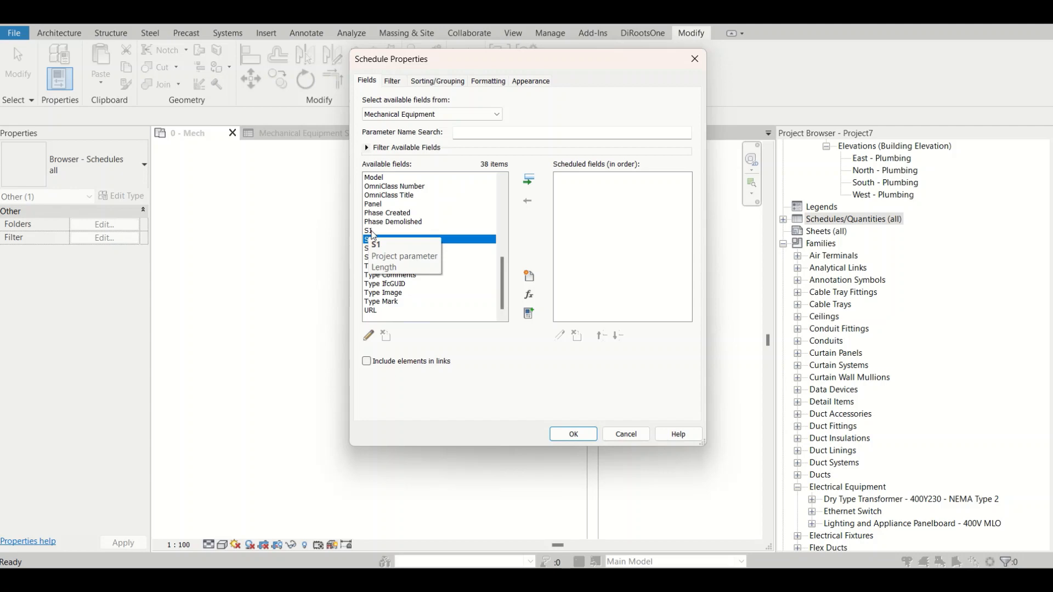
left_click(529, 180)
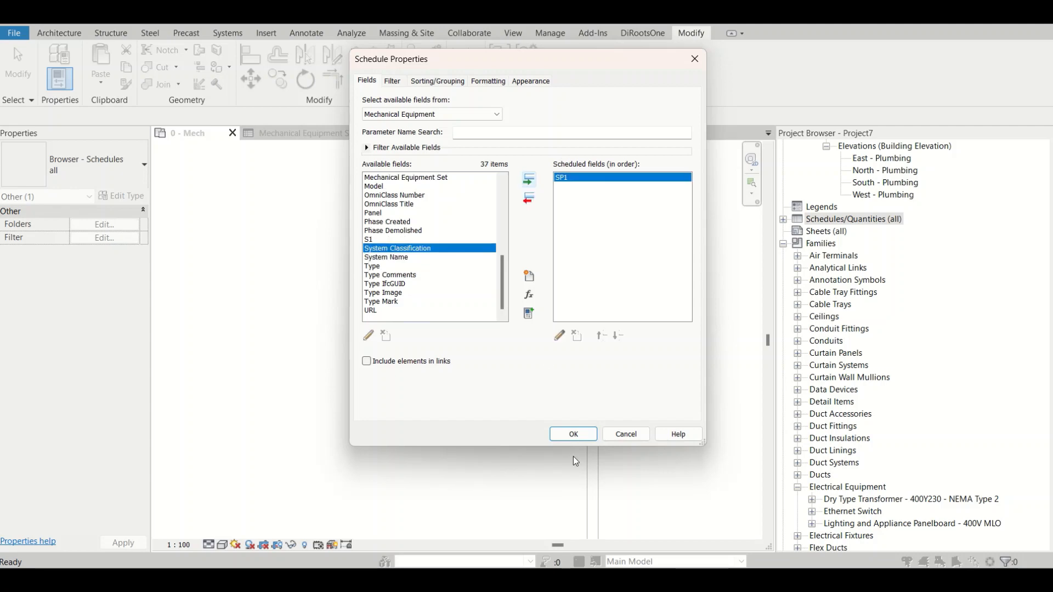
left_click(574, 434)
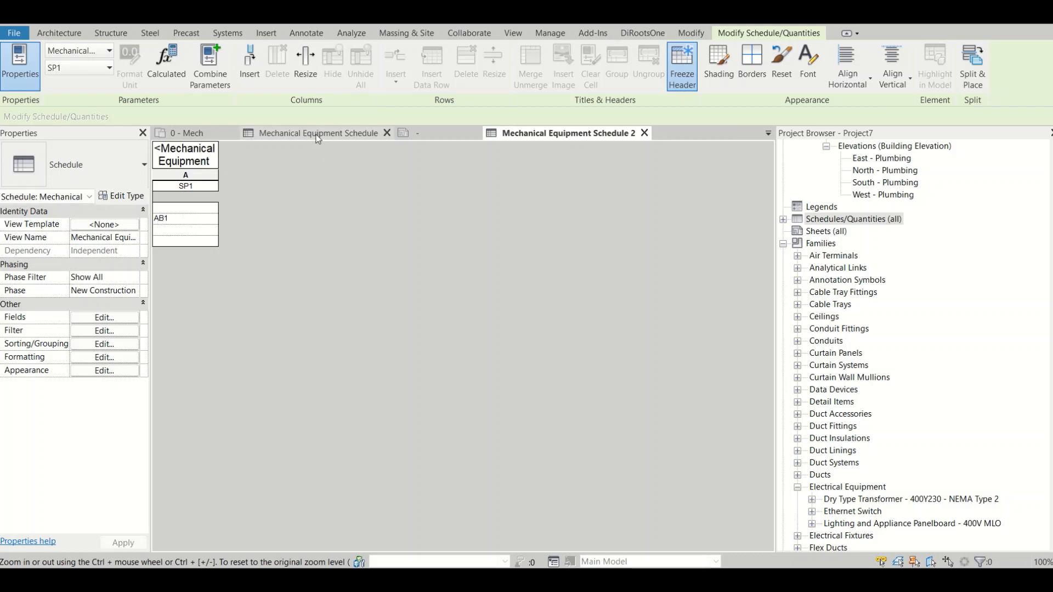
Return to the 0 - Mech plan and view where the shared parameter file is chosen, closing the dialogs without changes
left_click(180, 133)
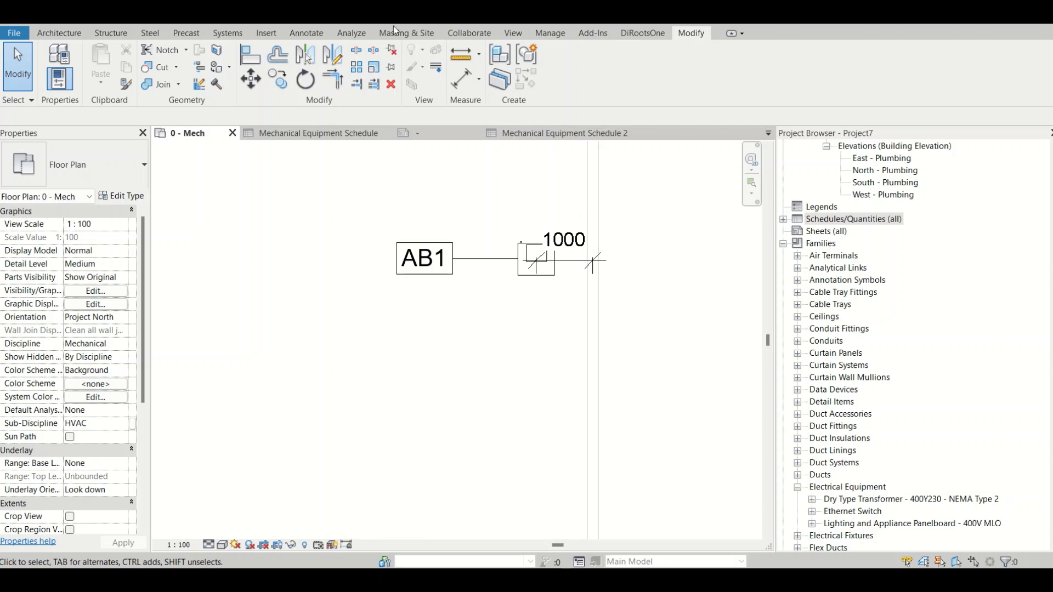
left_click(550, 33)
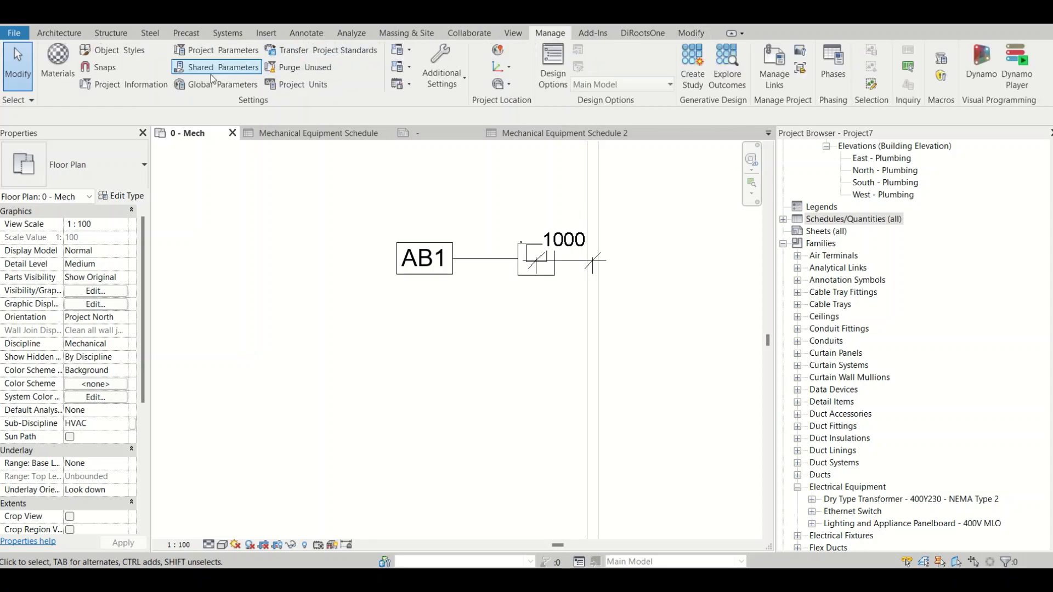
left_click(503, 120)
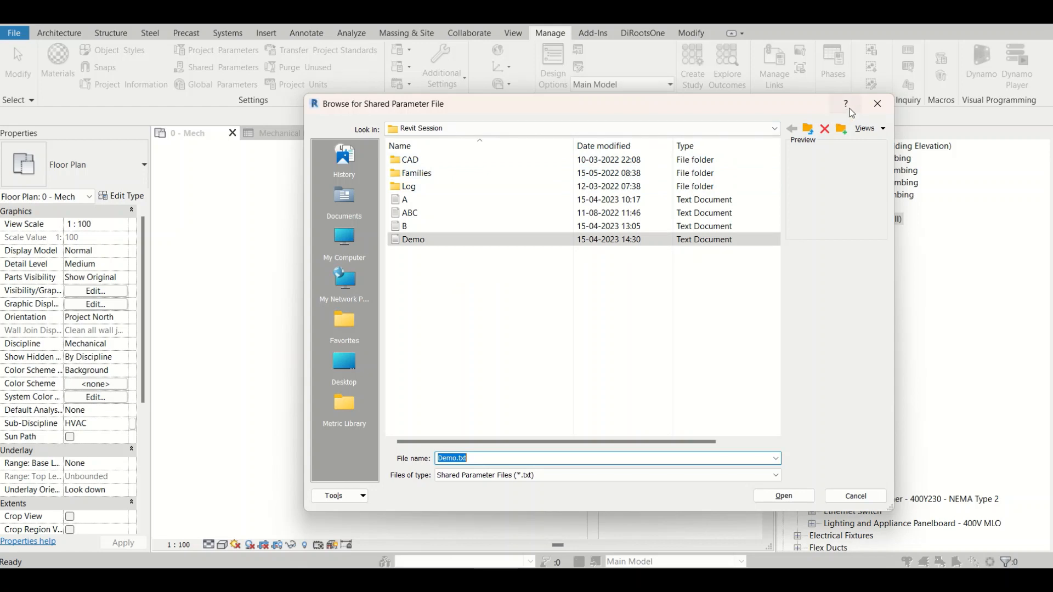
left_click(877, 103)
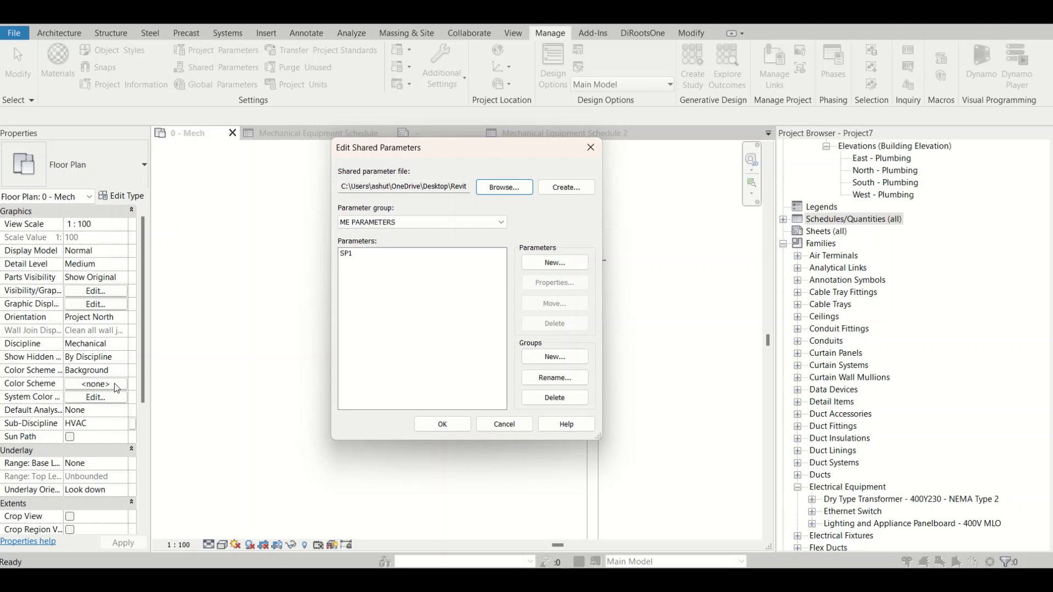
left_click(591, 147)
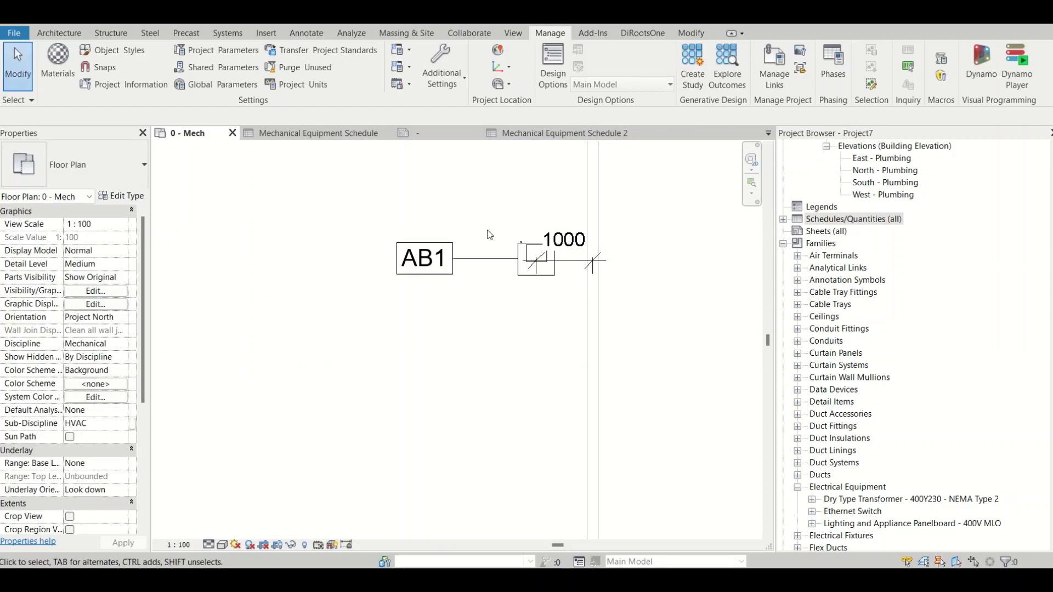
Open the air handling unit's family for editing from the floor plan
scroll(519, 274, "up", 4)
left_click(519, 276)
scroll(519, 275, "up", 2)
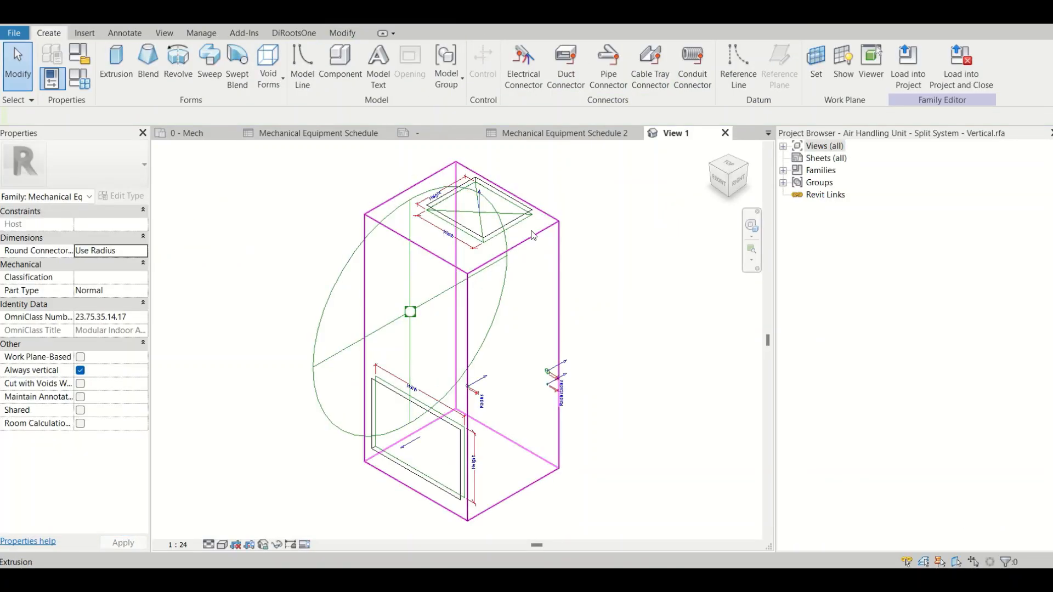
Open the Ref. Level floor plan of the air handling unit family
left_click(795, 147)
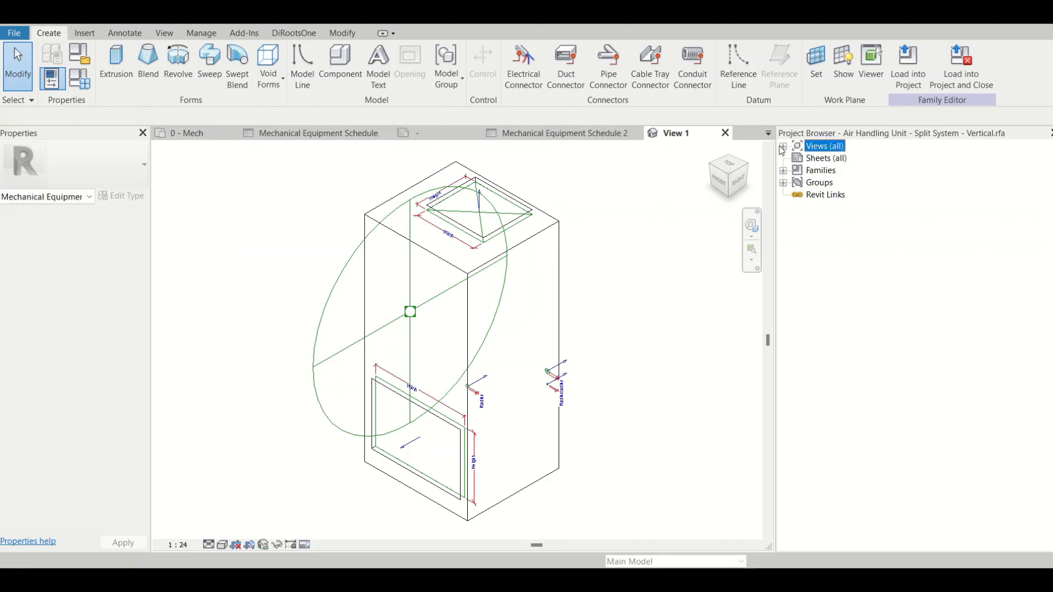
left_click(783, 147)
double_click(827, 158)
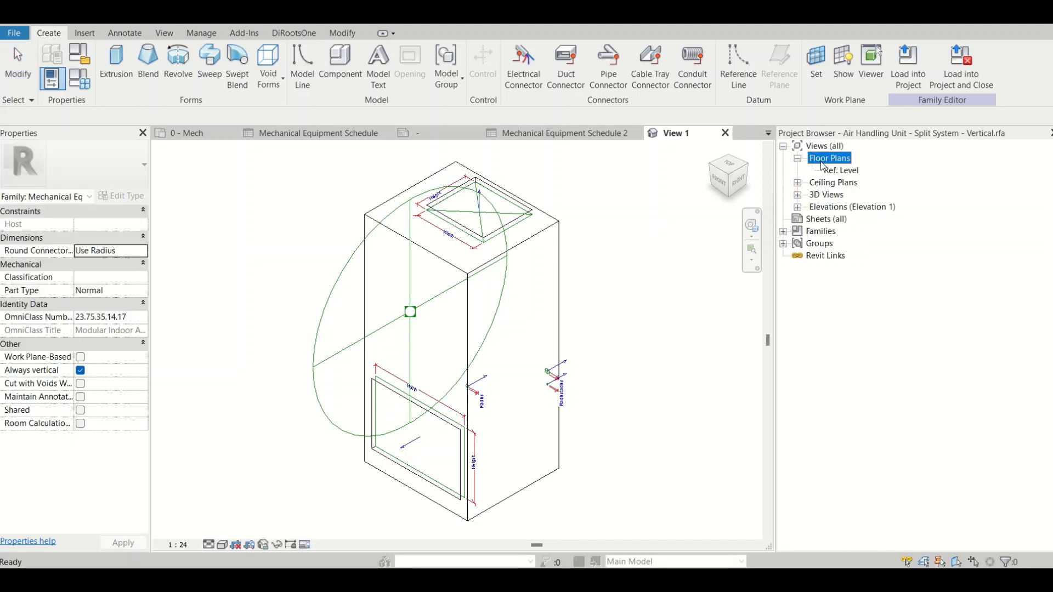
double_click(837, 171)
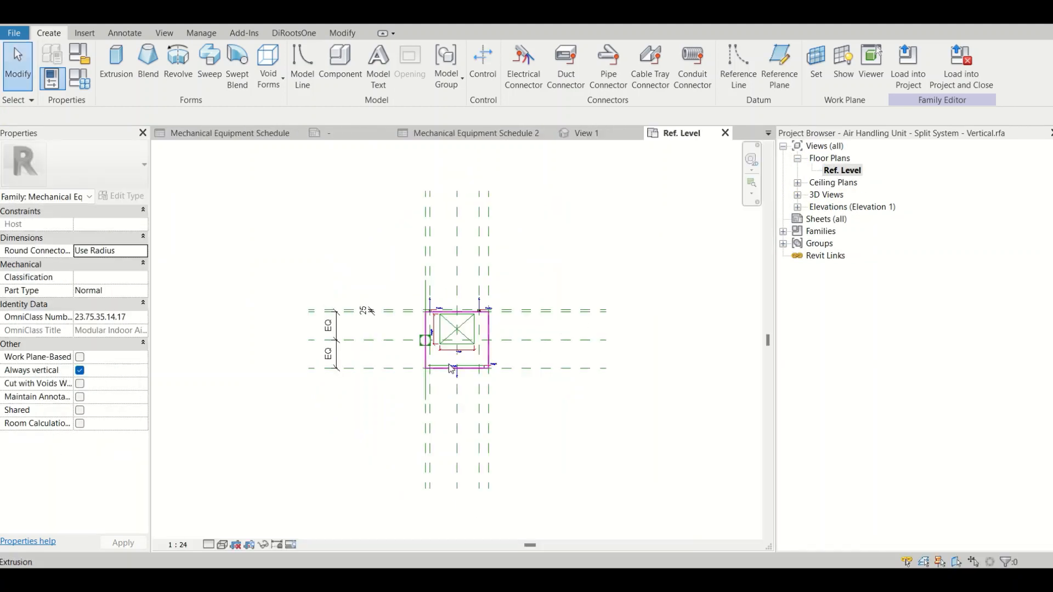
scroll(449, 367, "up", 5)
scroll(364, 341, "down", 2)
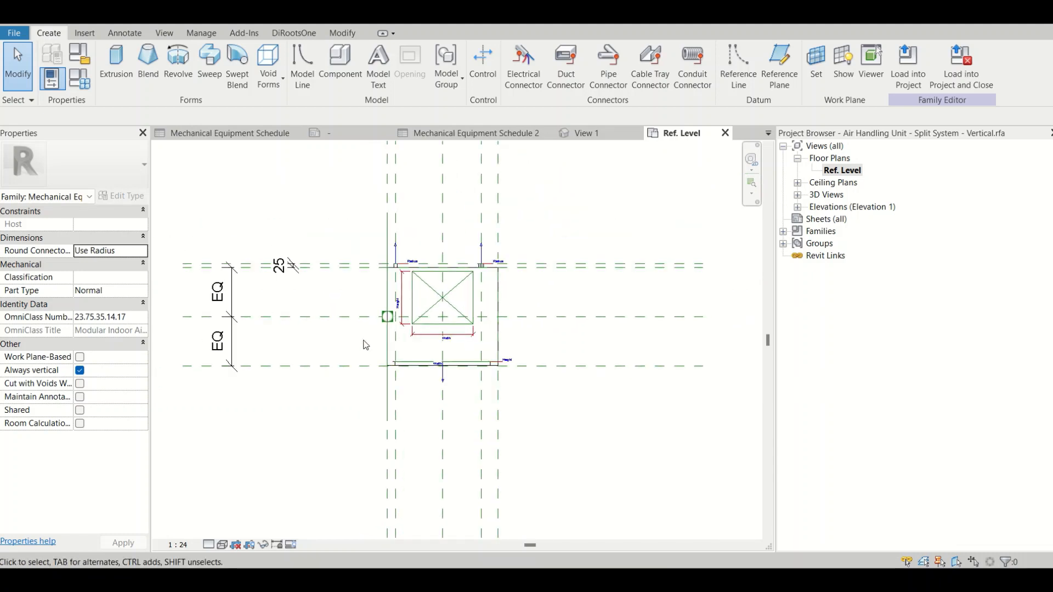
scroll(364, 345, "down", 1)
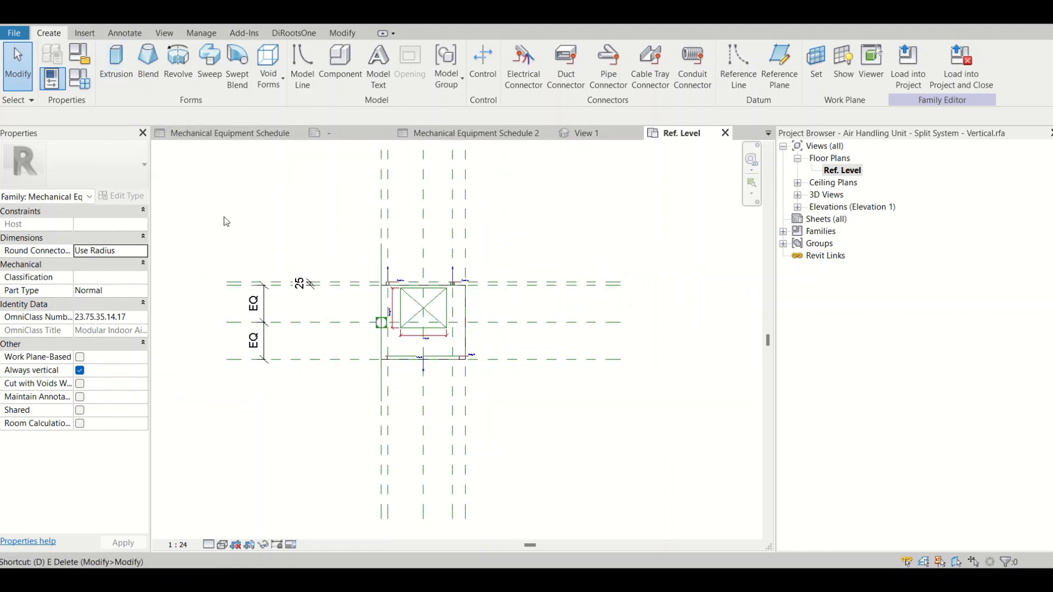
key("d")
key("i")
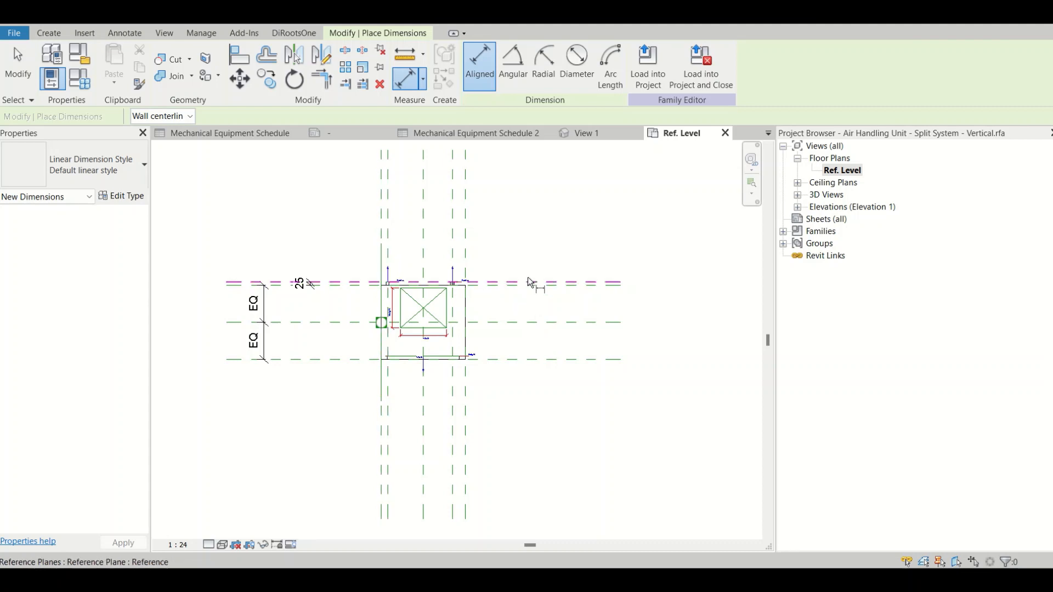
key("Escape")
key("Escape")
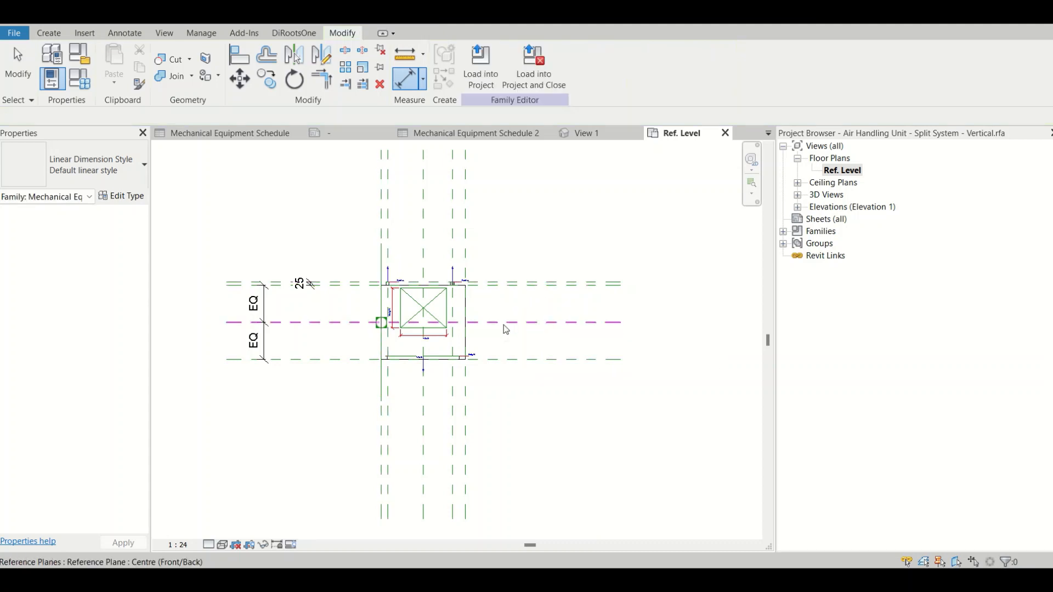
Open the air handling unit's family types and start adding a new parameter
left_click(77, 85)
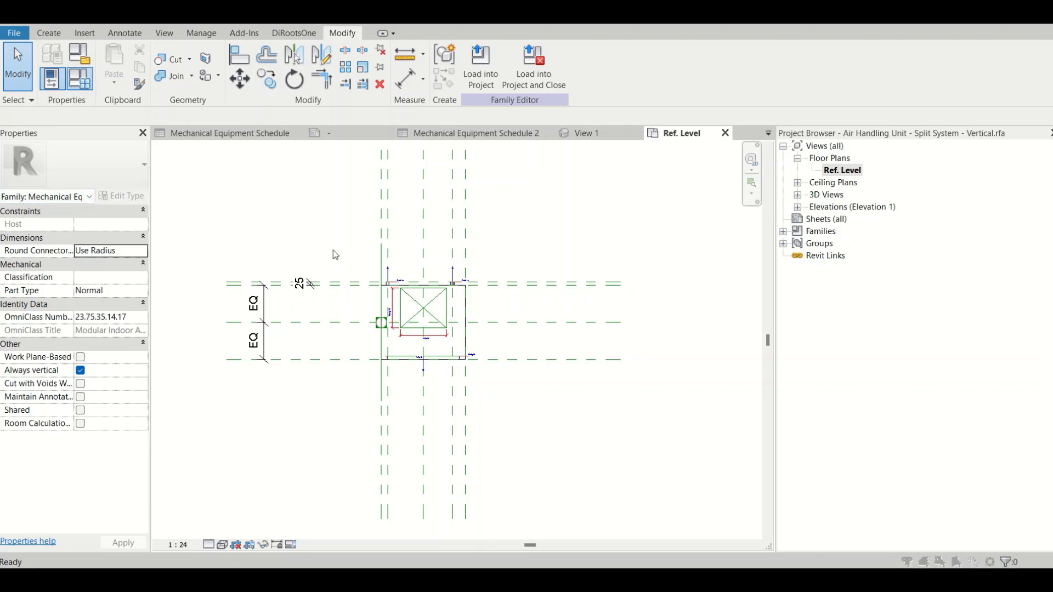
scroll(409, 313, "down", 3)
scroll(409, 313, "down", 2)
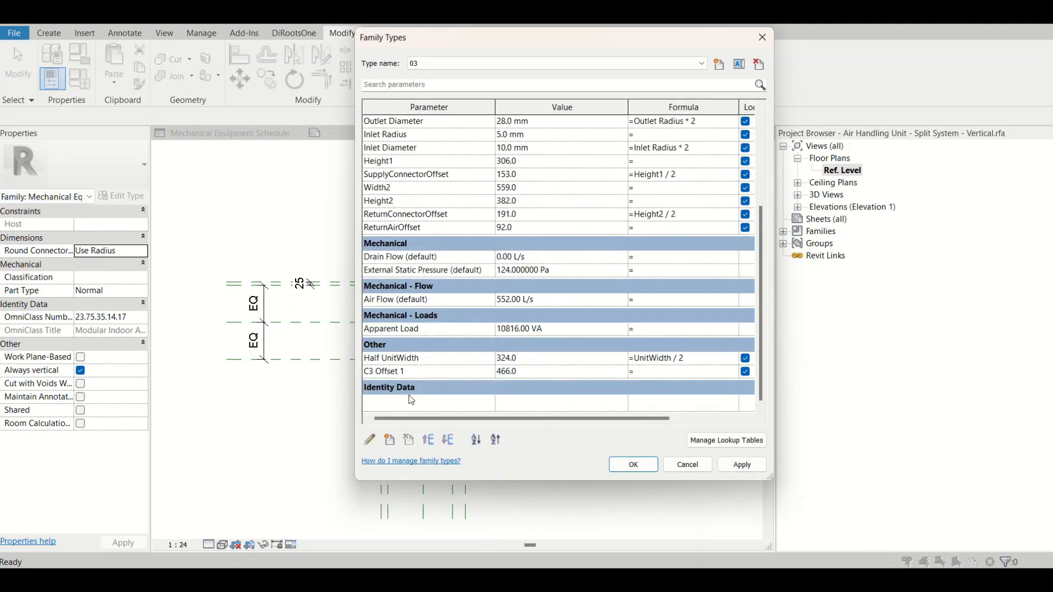
left_click(390, 441)
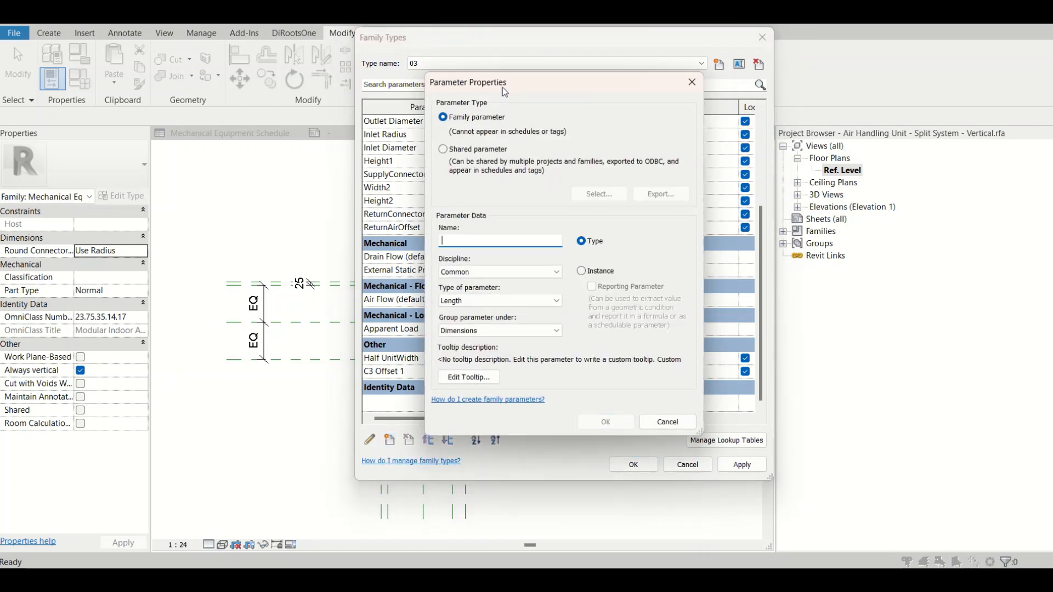
left_click_drag(504, 87, 194, 107)
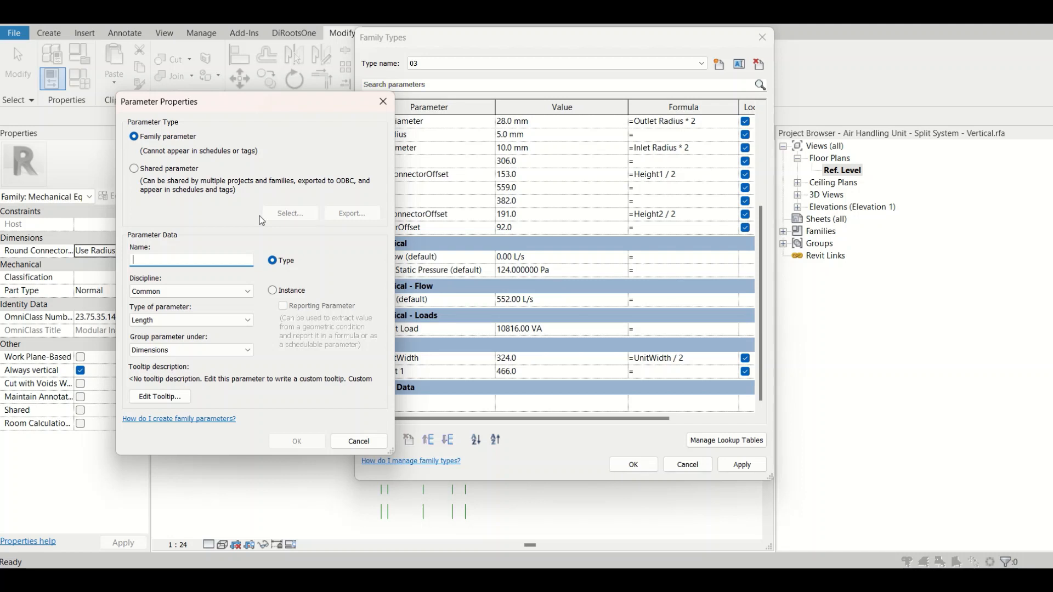
View the shared parameters available in the ME PARAMETERS group without choosing one
left_click(184, 174)
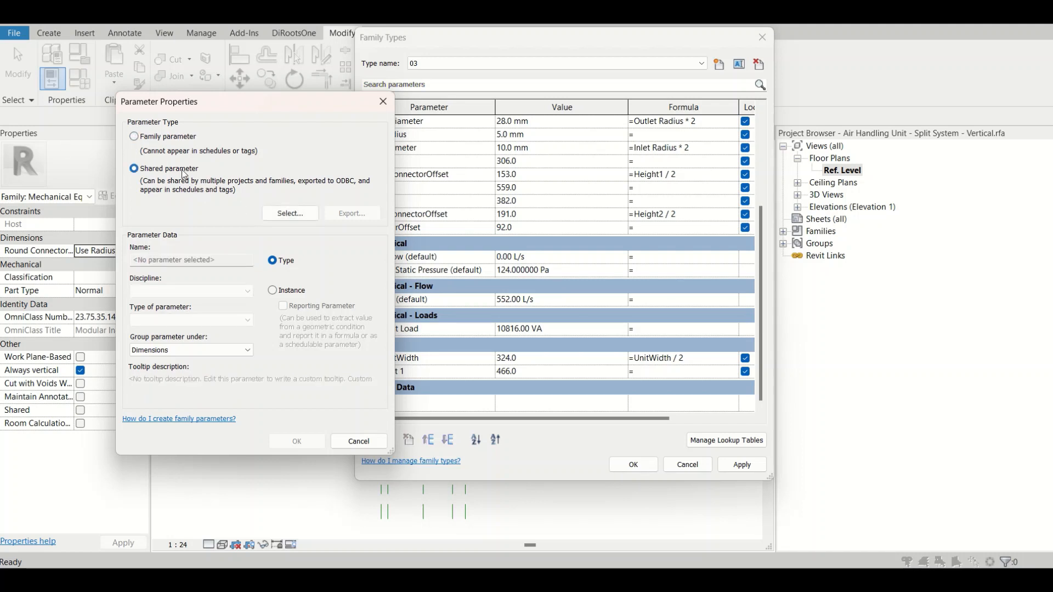
left_click(287, 214)
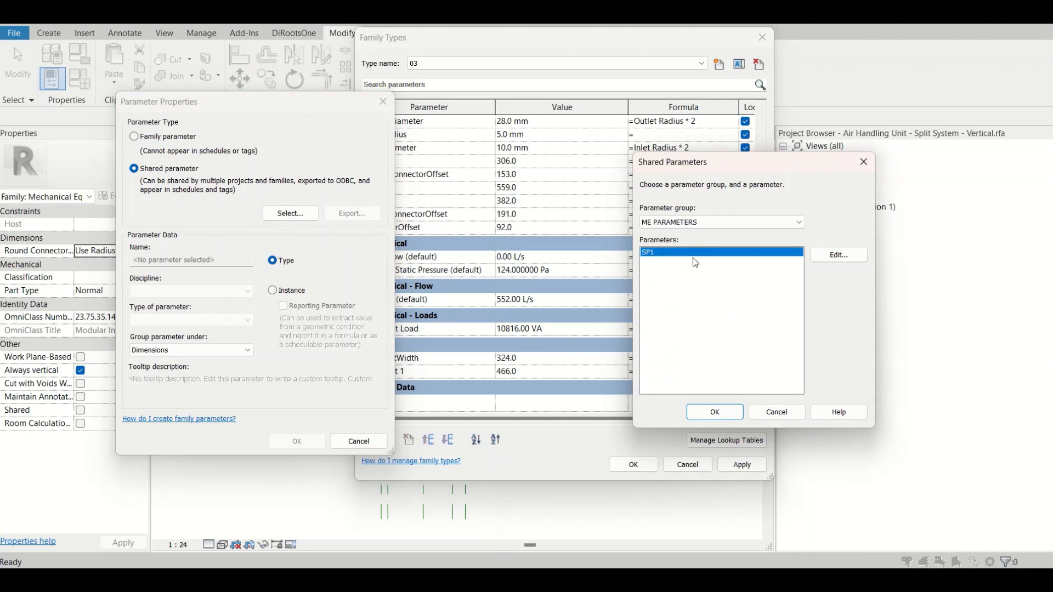
left_click(864, 162)
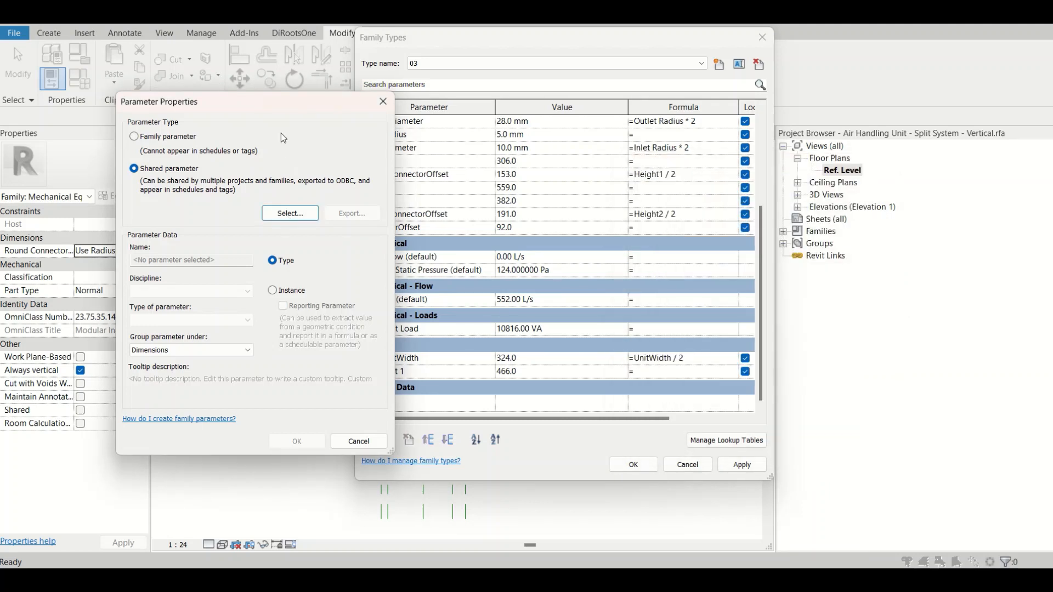
Create an instance family parameter named FP1 of type Text, grouped under Text, and accept the family types
left_click(170, 140)
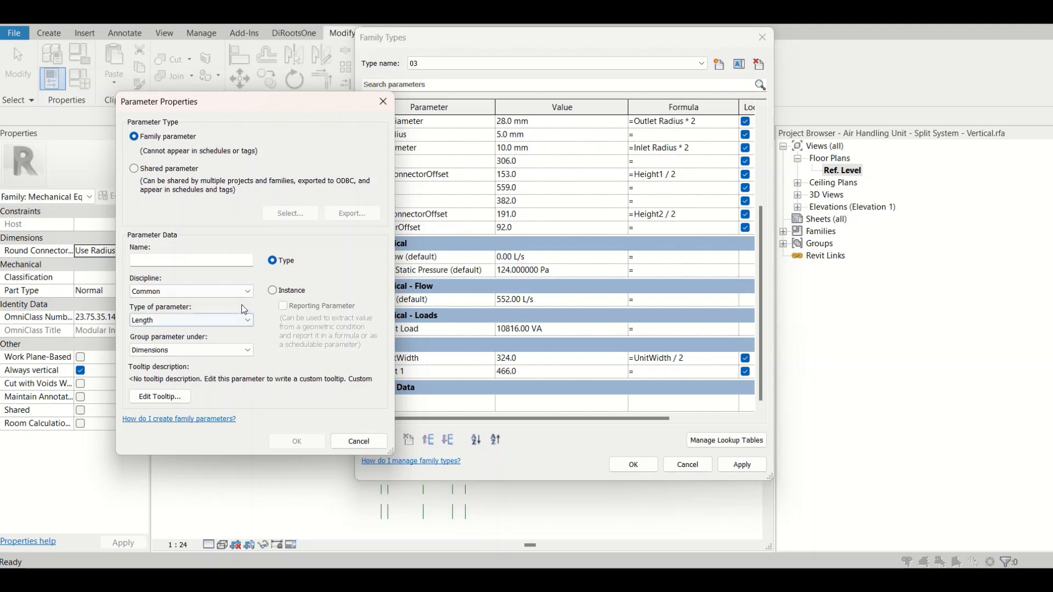
left_click(273, 290)
left_click(211, 260)
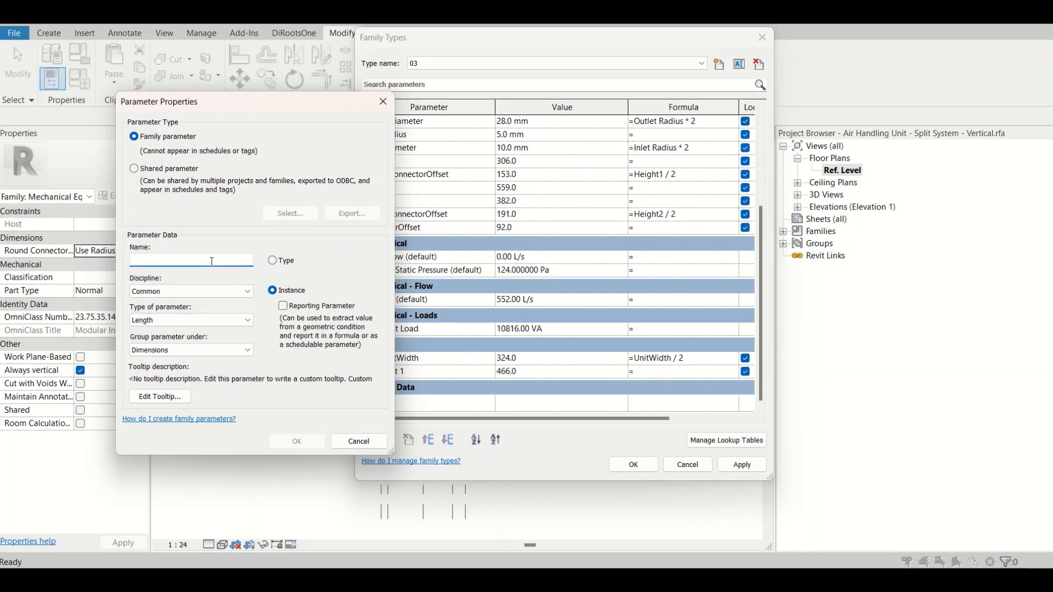
type("FP1")
left_click(192, 319)
left_click(164, 329)
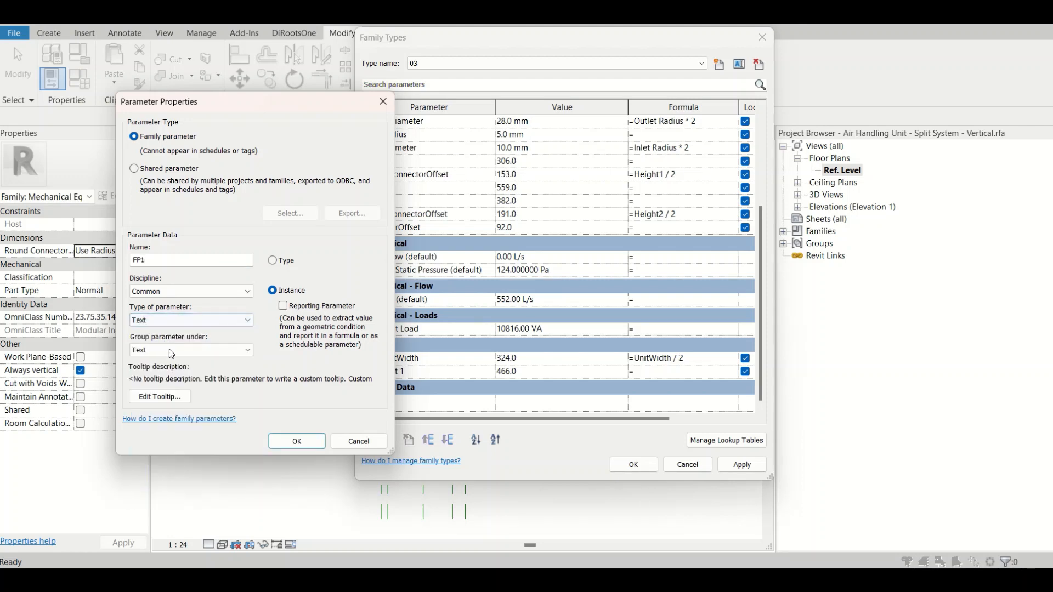
left_click(172, 354)
left_click(180, 350)
left_click(296, 442)
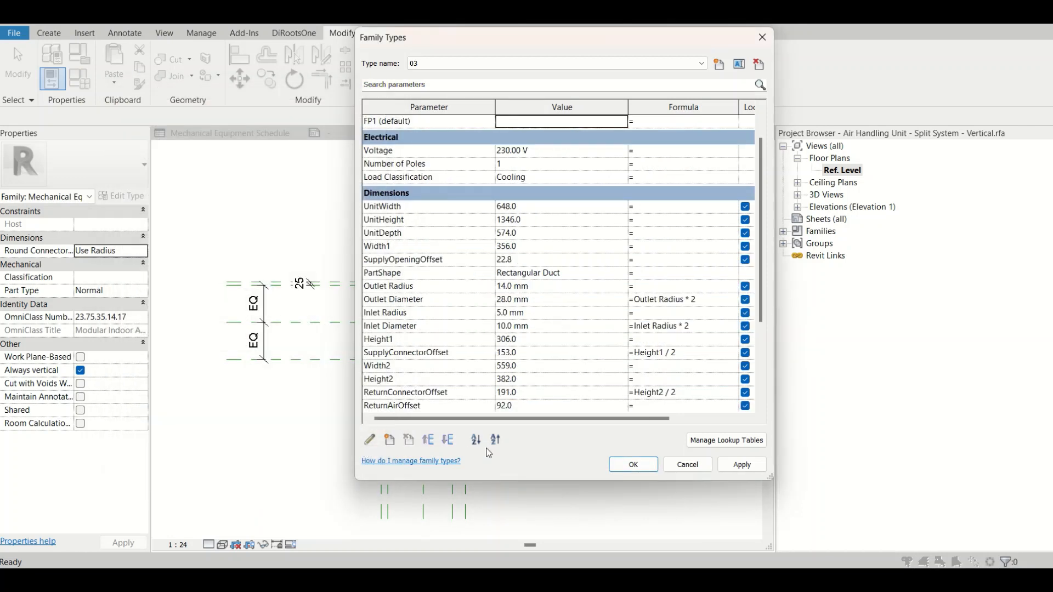
left_click(651, 461)
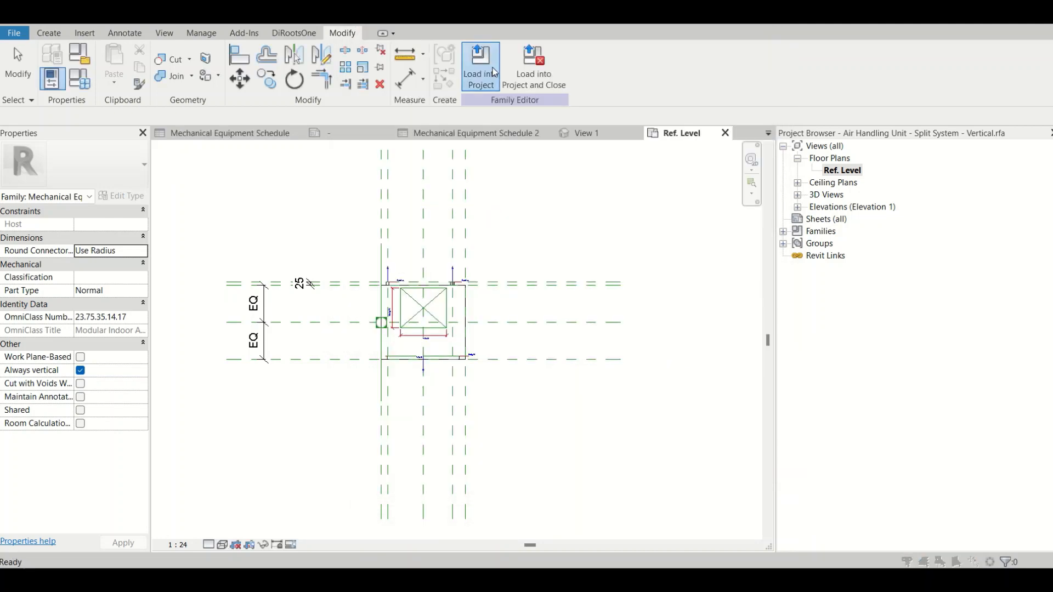
Load the air handling unit family into the project, overwriting the existing version and its parameter values
left_click(480, 66)
left_click(508, 390)
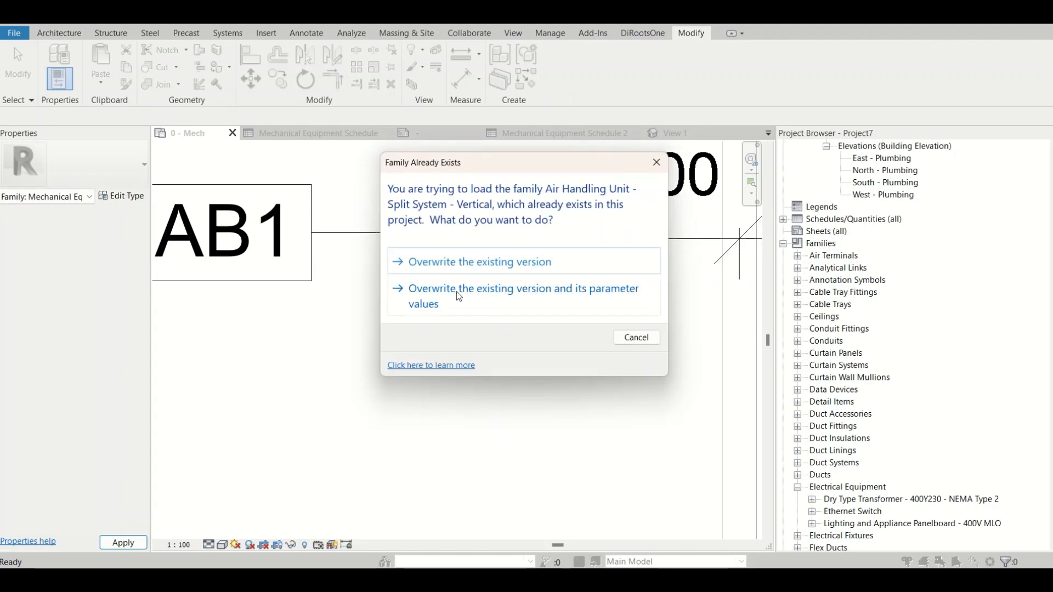
left_click(456, 292)
Set the FP1 parameter of the placed air handling unit to 2000
scroll(460, 337, "down", 2)
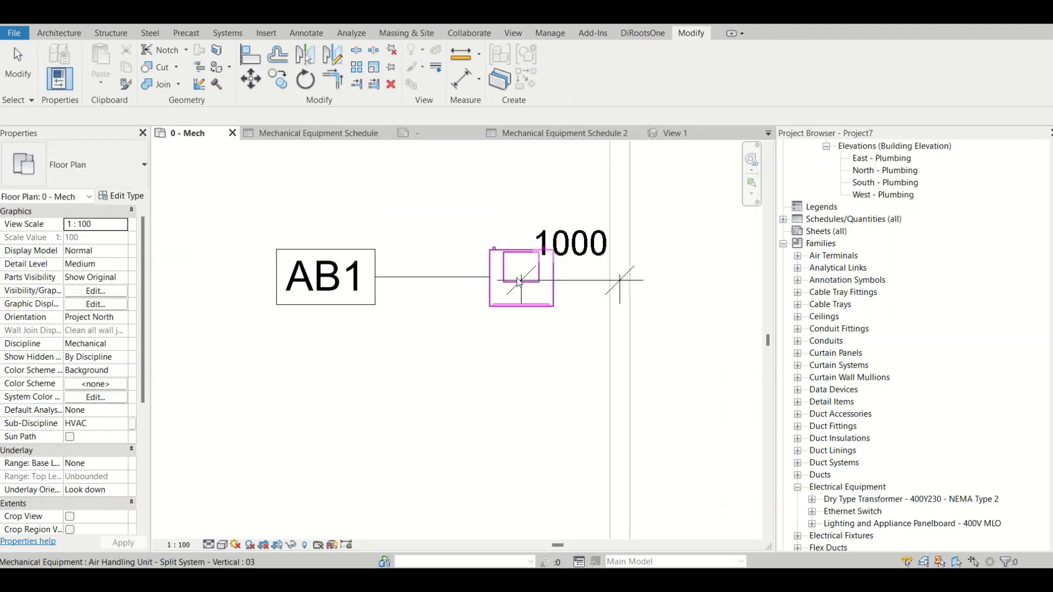
left_click(496, 305)
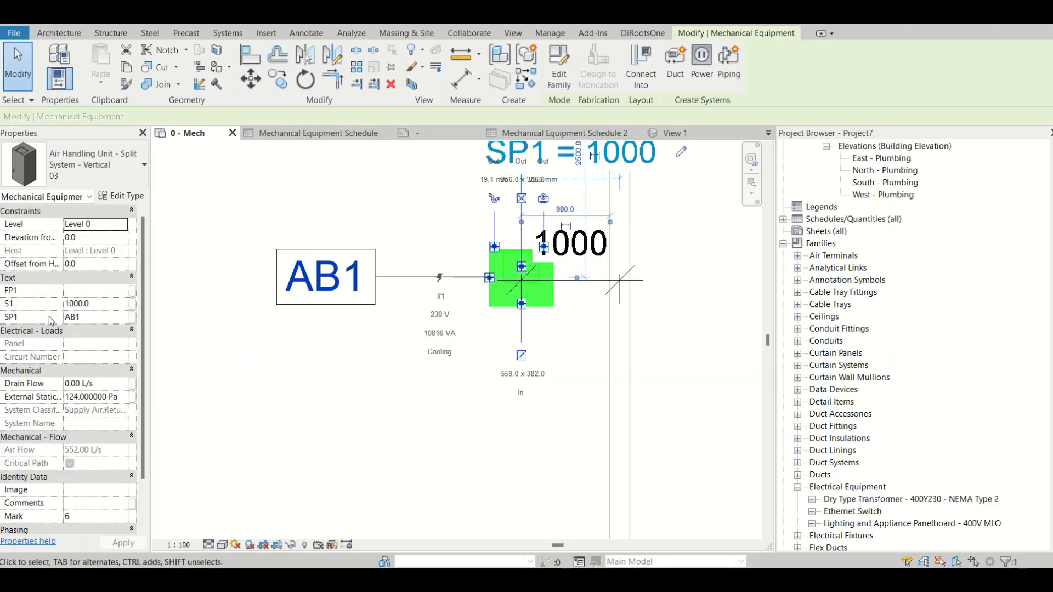
left_click(95, 286)
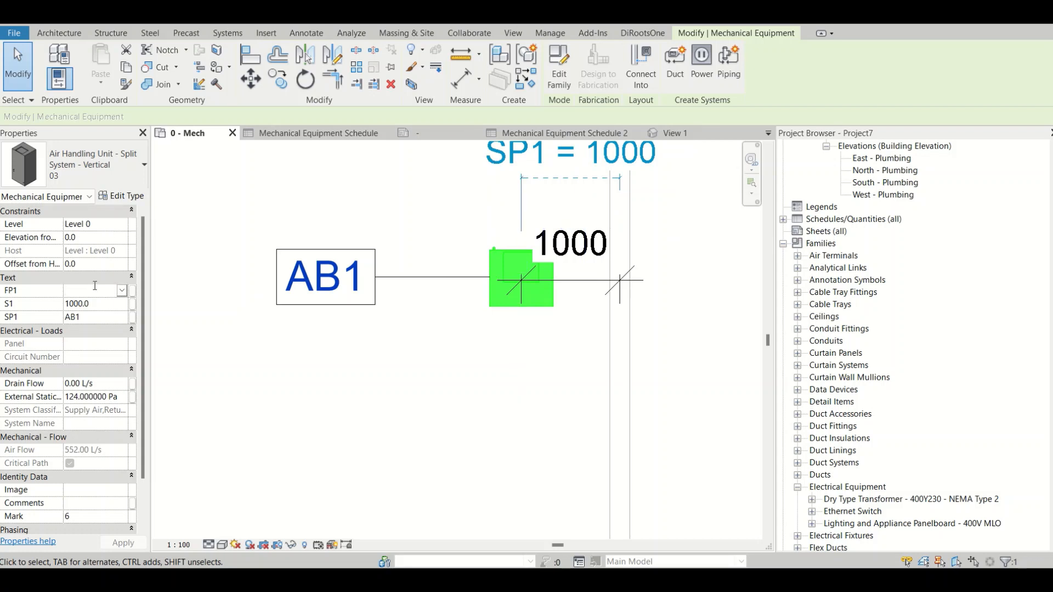
type("2000")
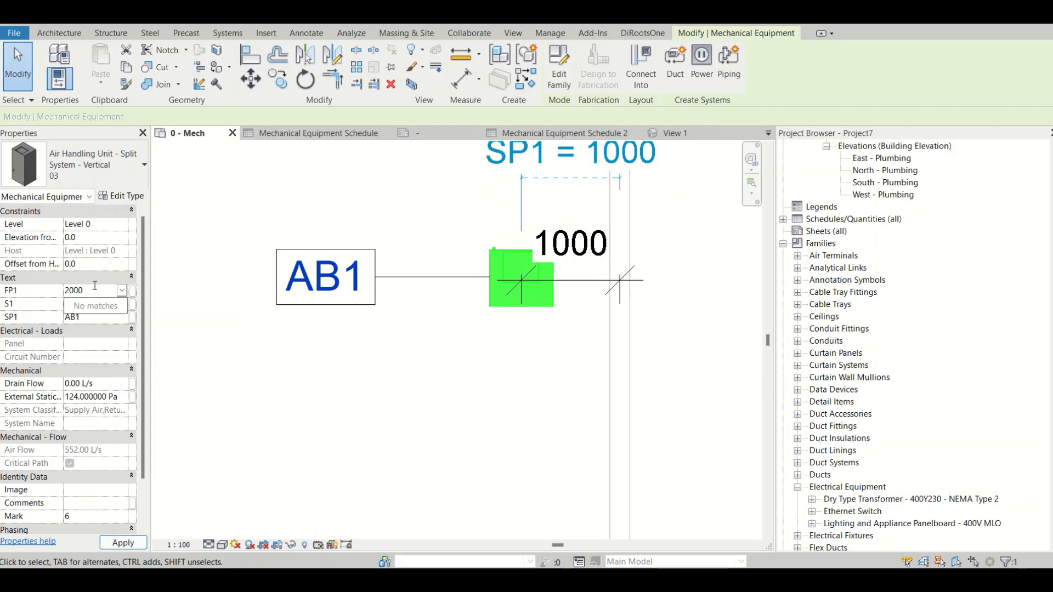
left_click(492, 302)
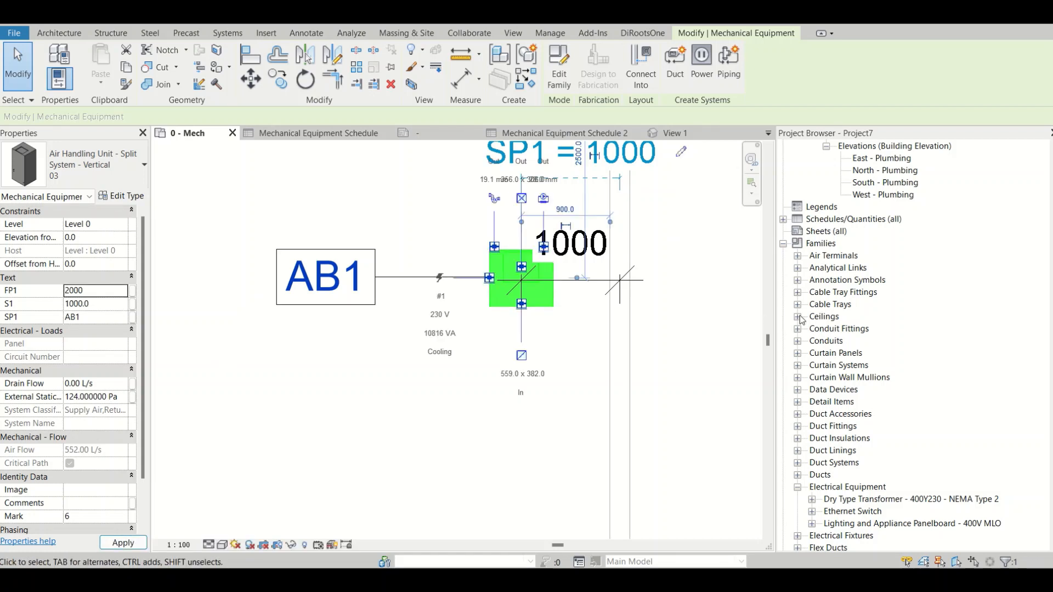
Start a new schedule of building components for the Mechanical Equipment category in the project
left_click(850, 219)
right_click(850, 219)
left_click(873, 230)
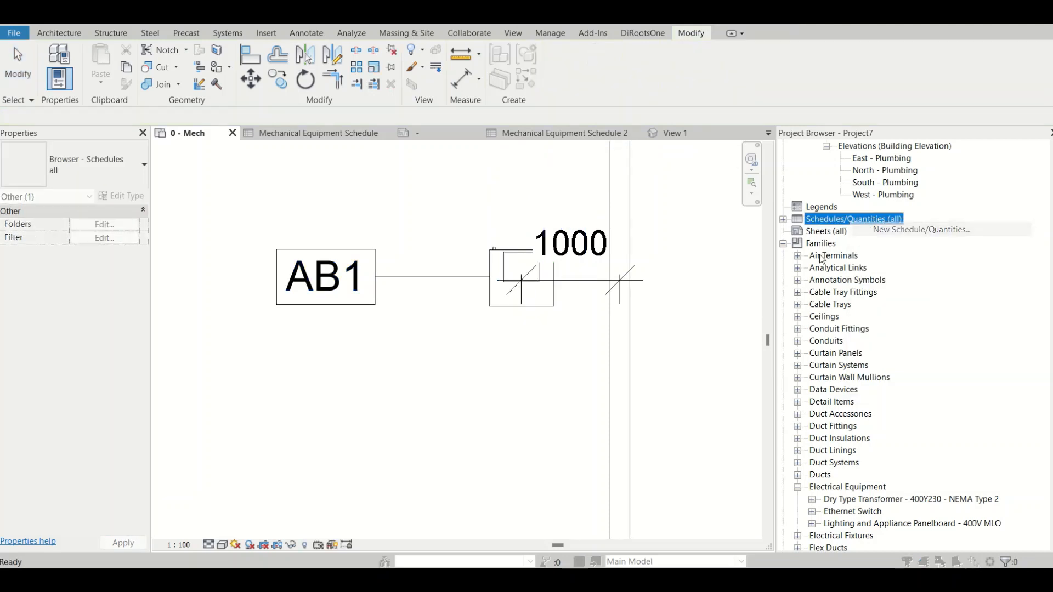
left_click(464, 289)
key("m")
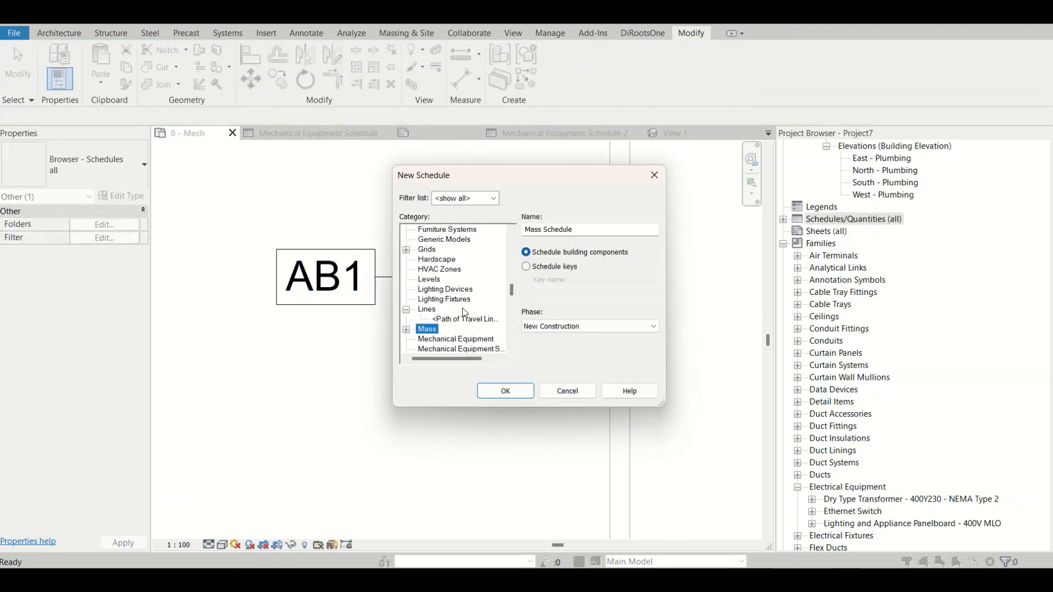
scroll(464, 312, "down", 1)
left_click(453, 299)
left_click(505, 390)
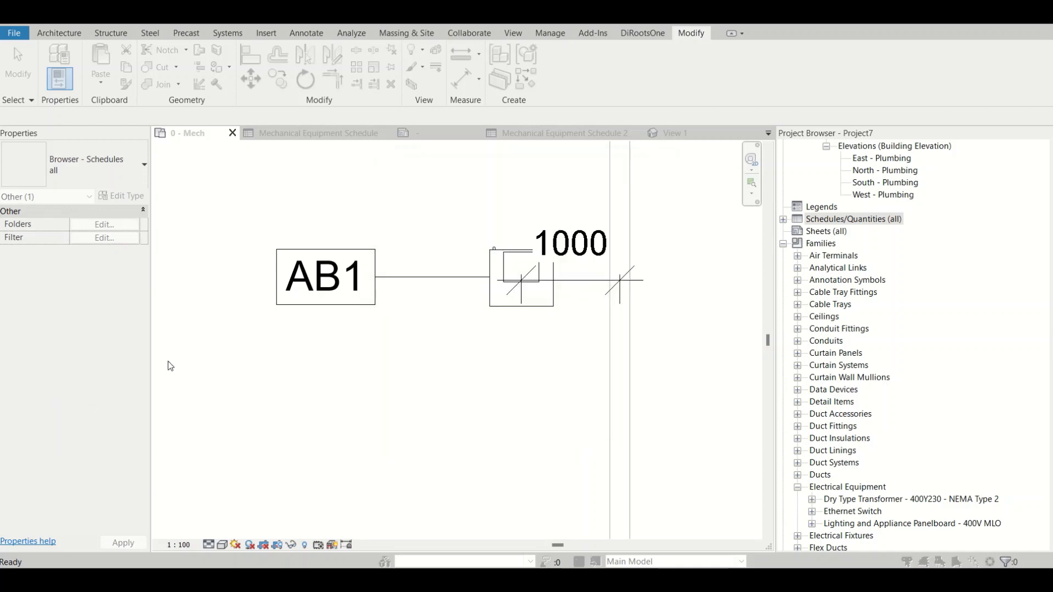
Search the available schedule fields for FP, and close the schedule properties without creating the schedule
left_click(505, 133)
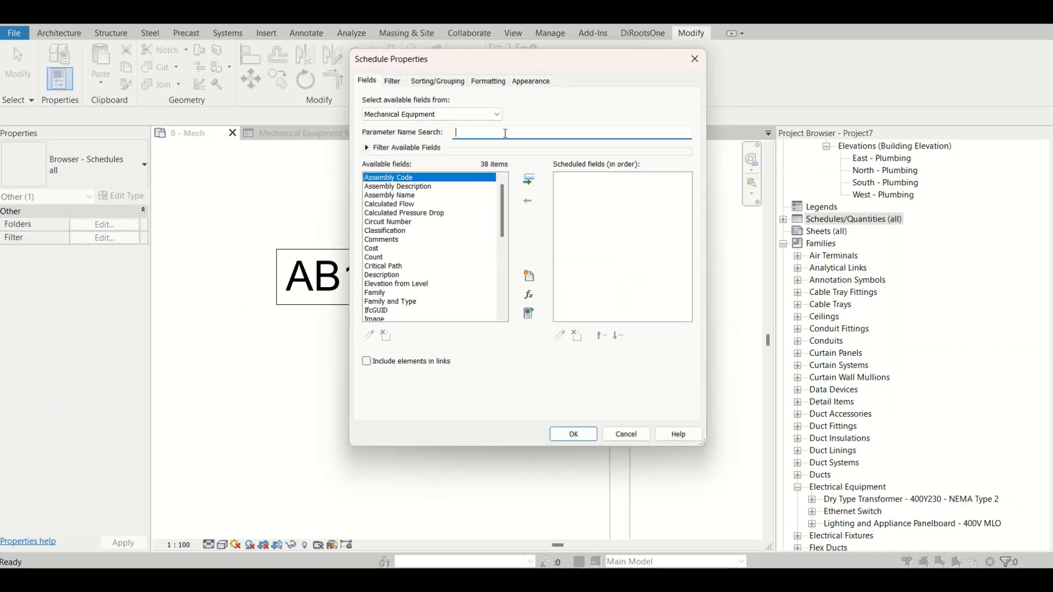
type("FP")
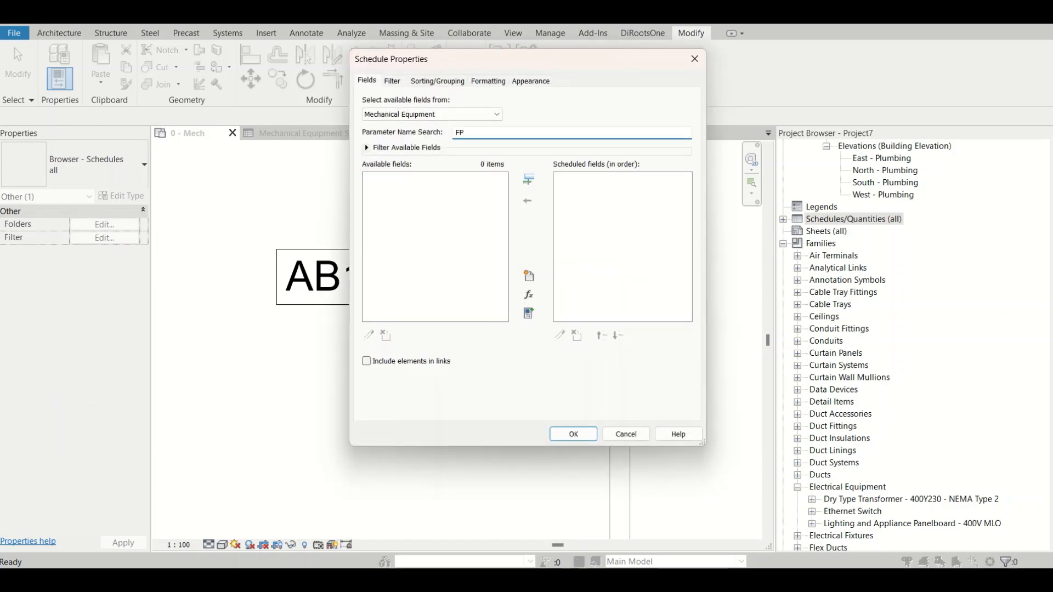
left_click(695, 59)
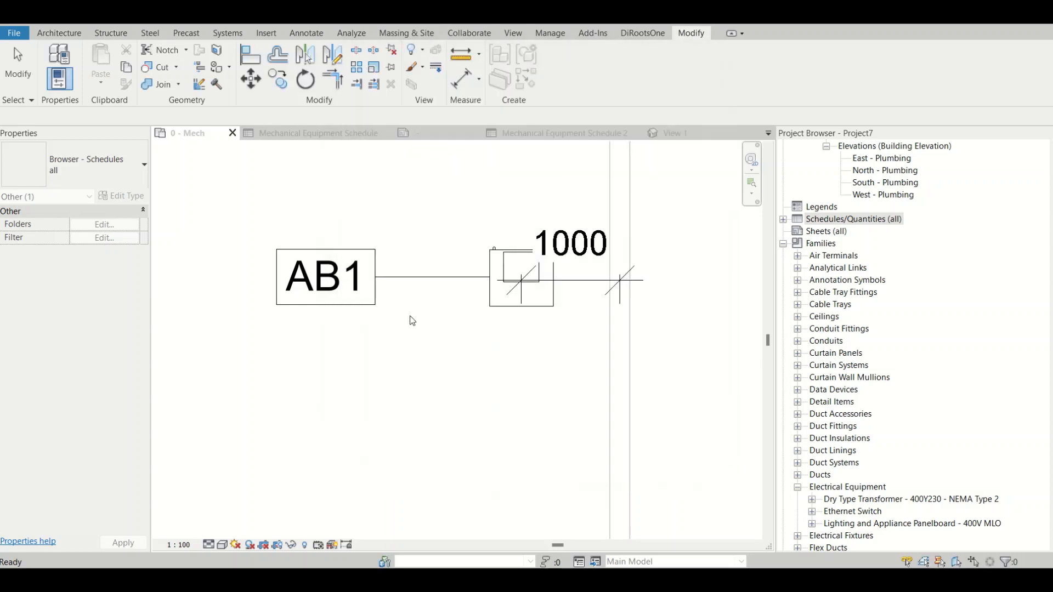
Open the mechanical equipment tag's family and look for FP1 among the parameters available to its label
left_click(383, 279)
left_click(559, 66)
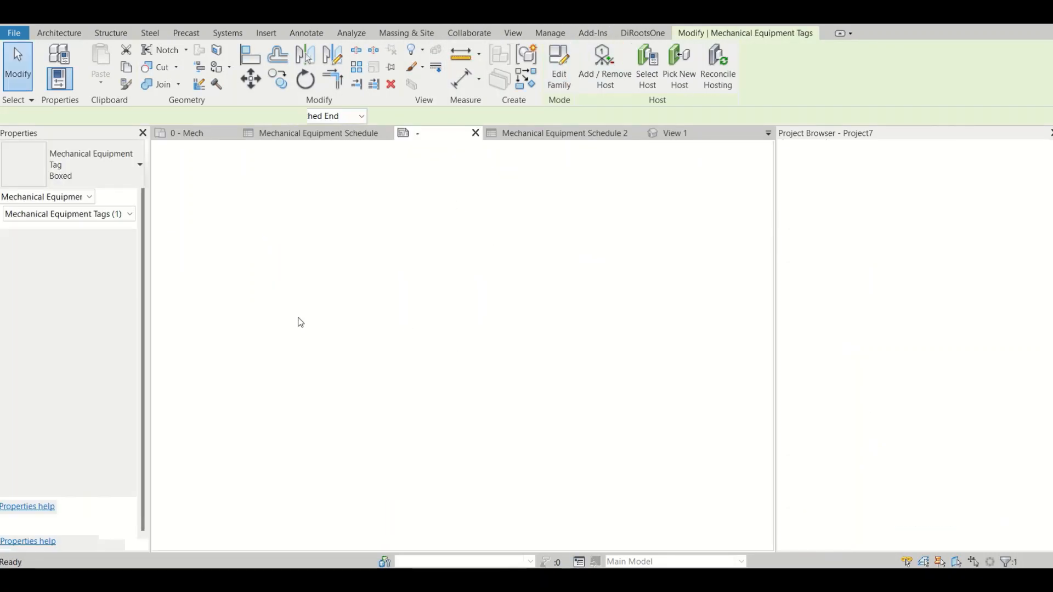
left_click(439, 307)
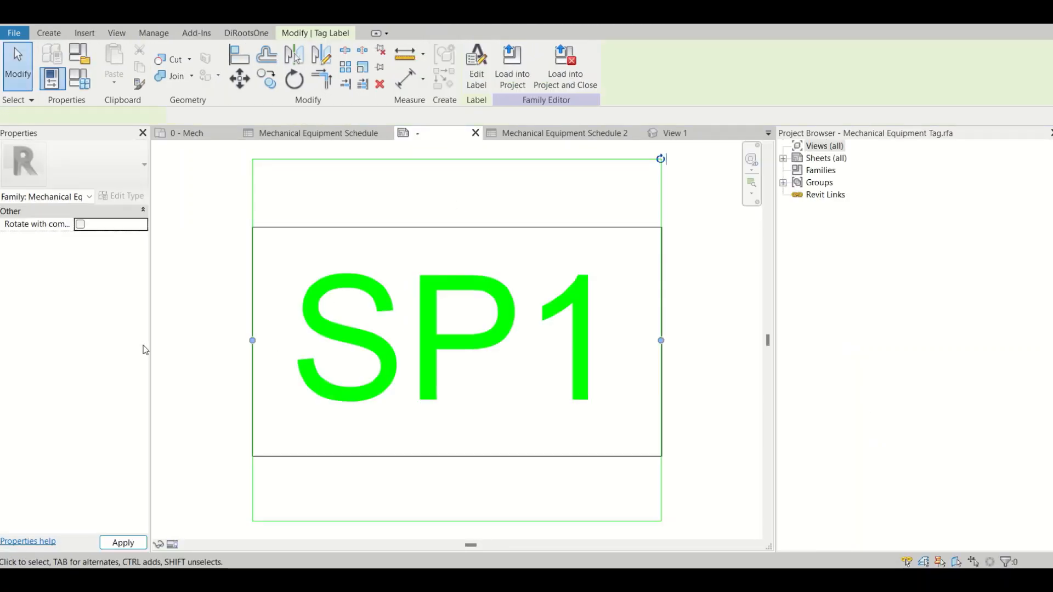
left_click(105, 238)
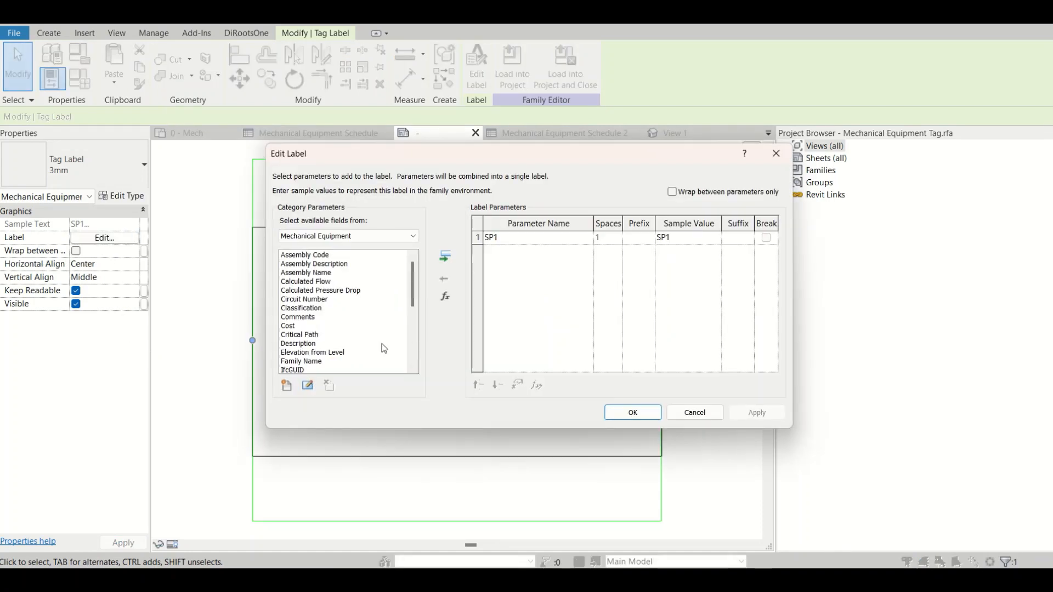
scroll(304, 331, "down", 4)
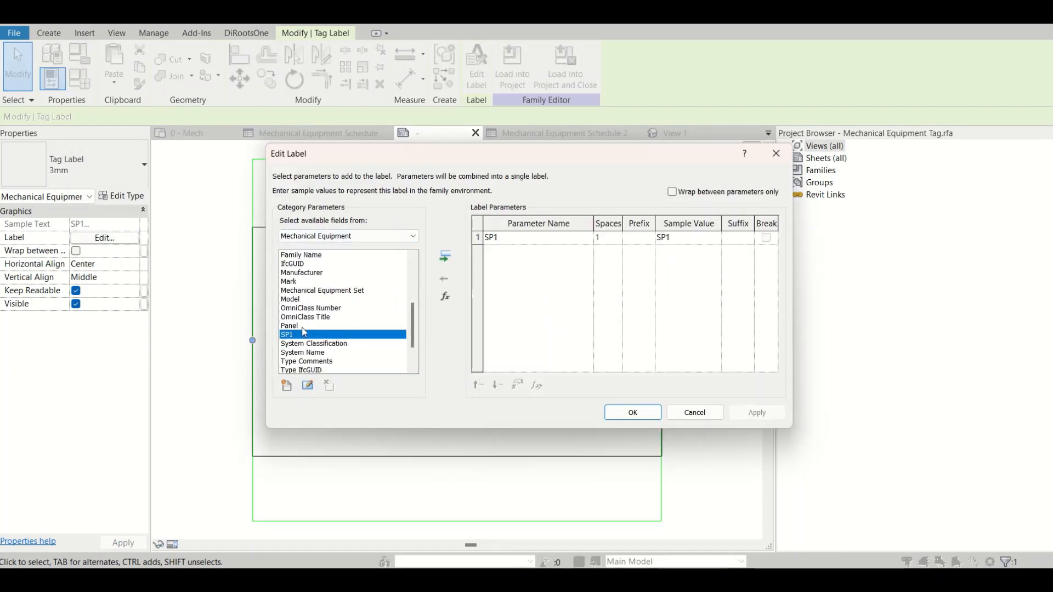
Check the tag label's available fields for FP1 and which parameter type a new field allows, and close the label editor without changes
scroll(296, 307, "up", 2)
scroll(326, 340, "up", 3)
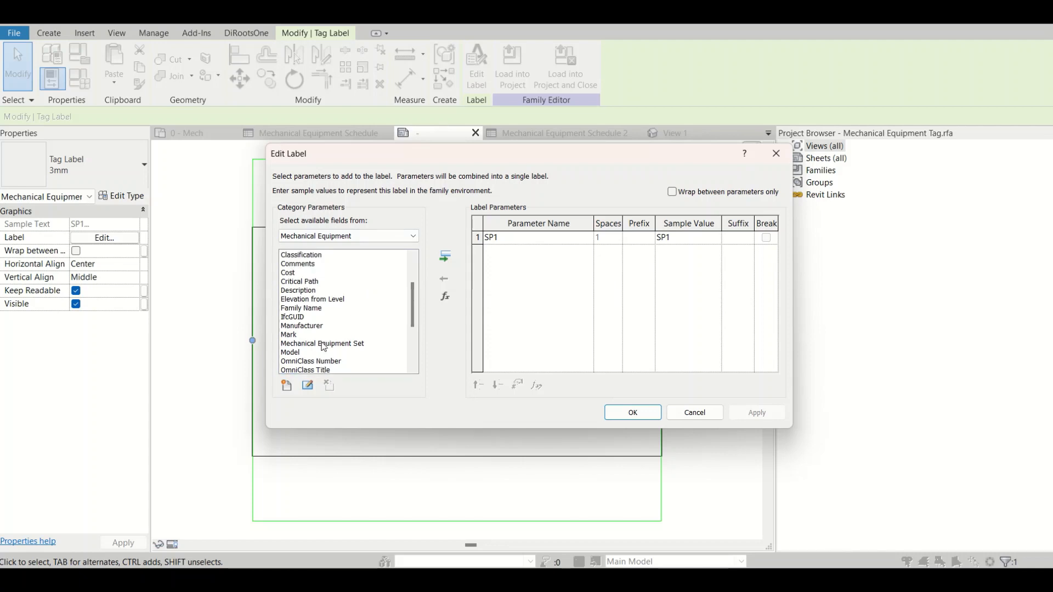
scroll(323, 347, "down", 5)
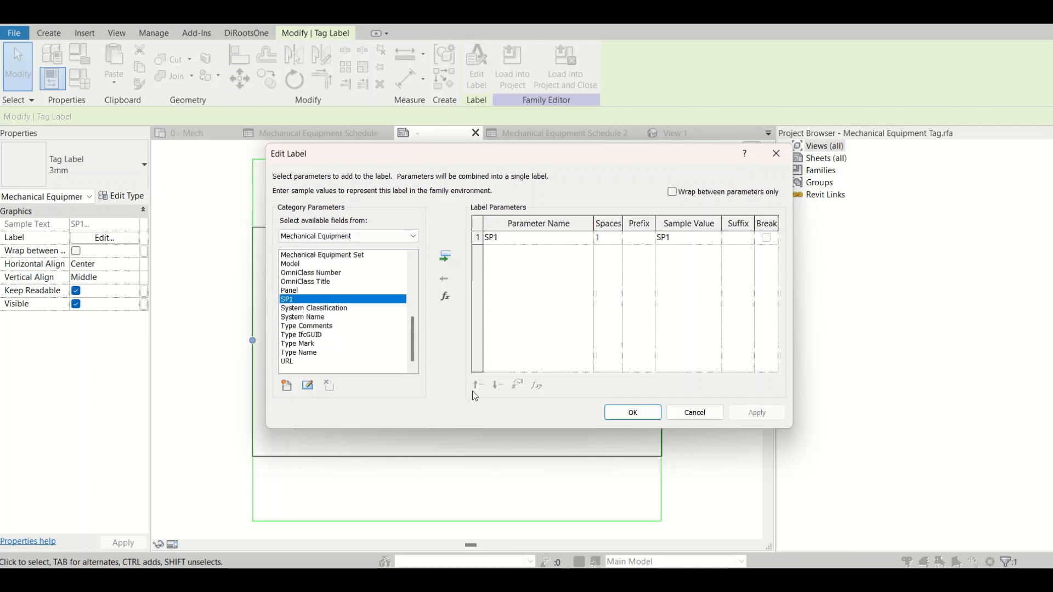
left_click(285, 386)
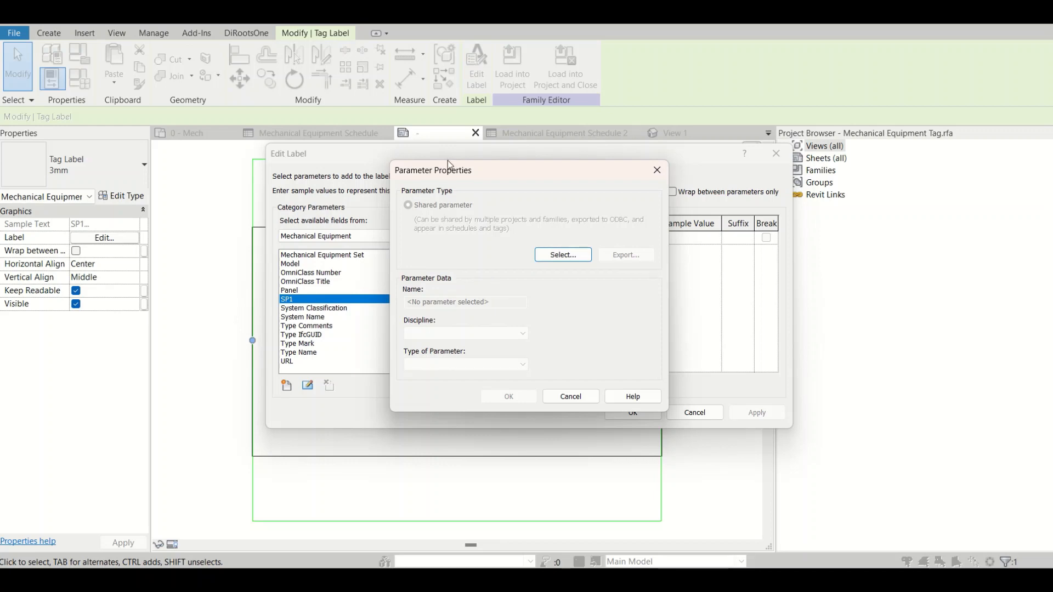
left_click(657, 171)
left_click(776, 154)
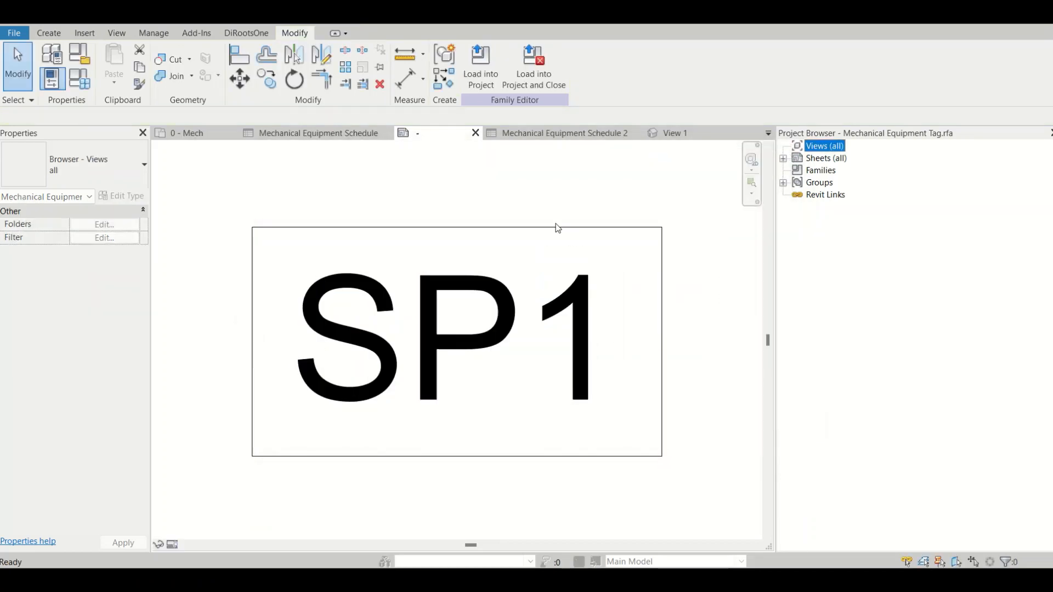
Close both mechanical equipment schedules, return to the 0 - Mech plan and inspect the air handling unit's instance parameters
left_click(365, 134)
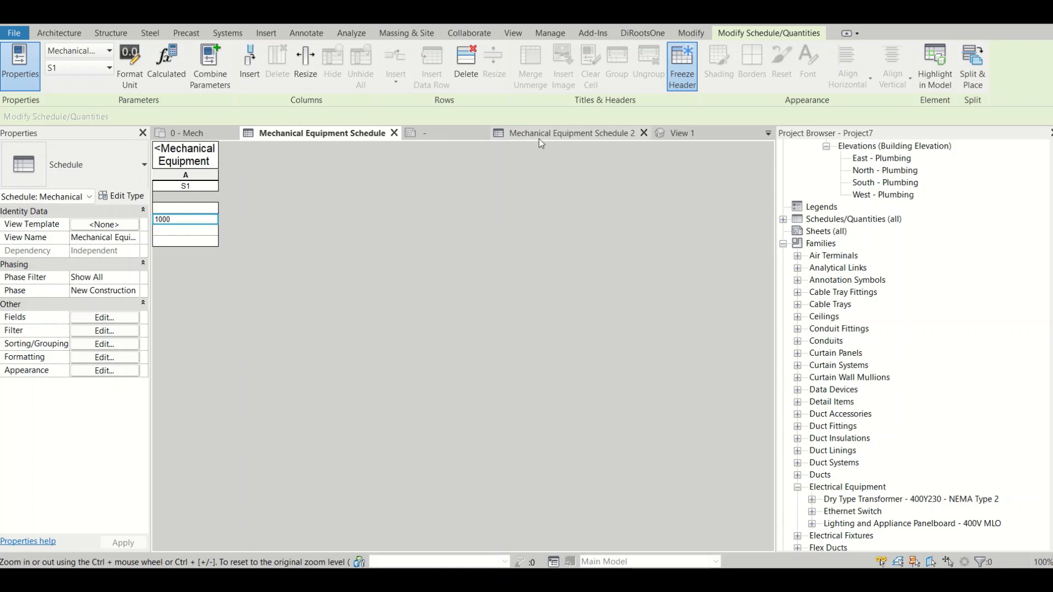
left_click(662, 138)
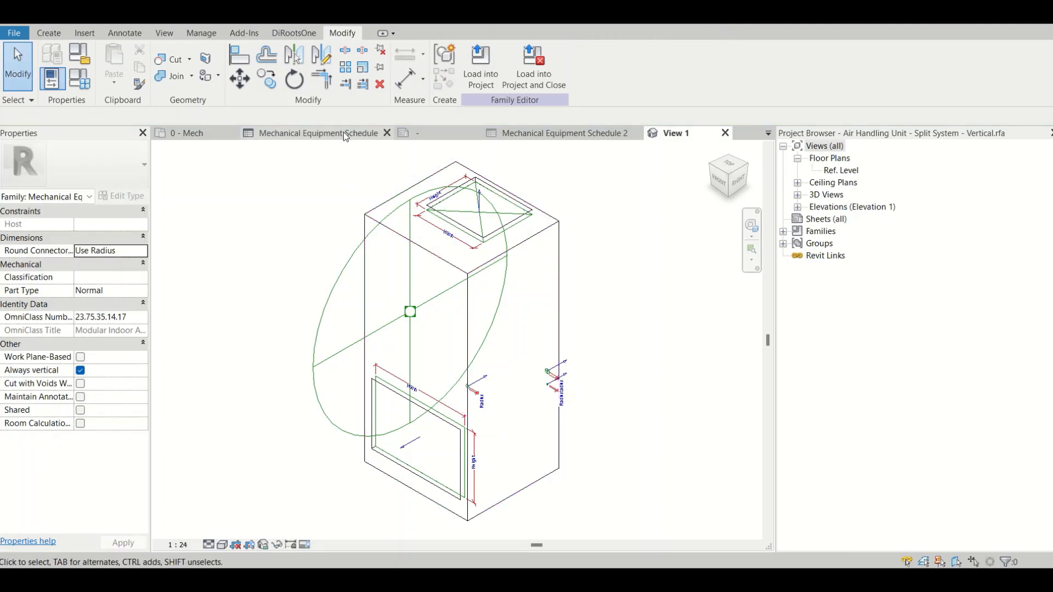
left_click(186, 133)
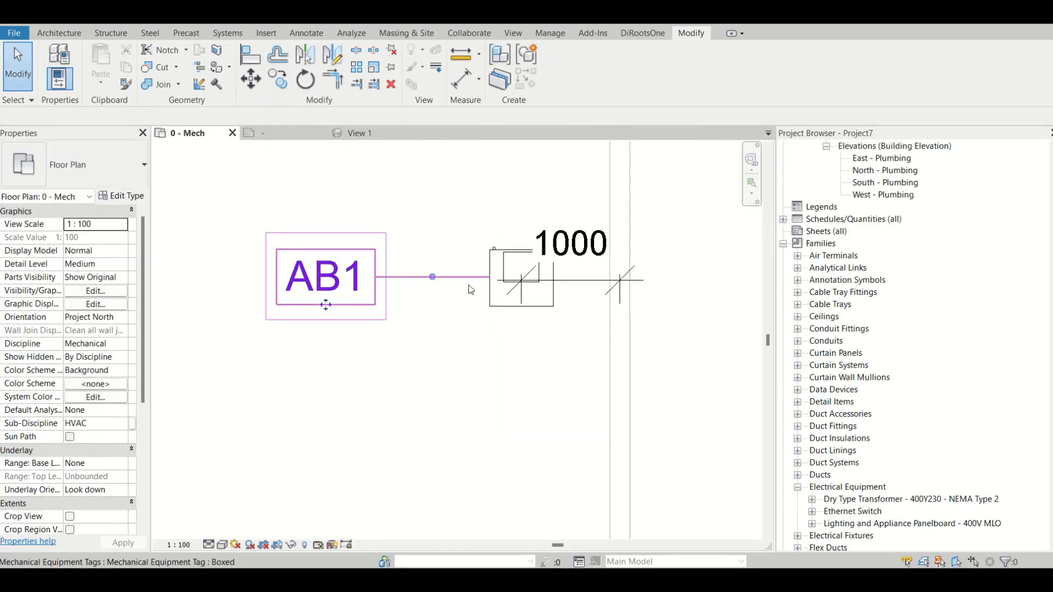
scroll(466, 282, "down", 2)
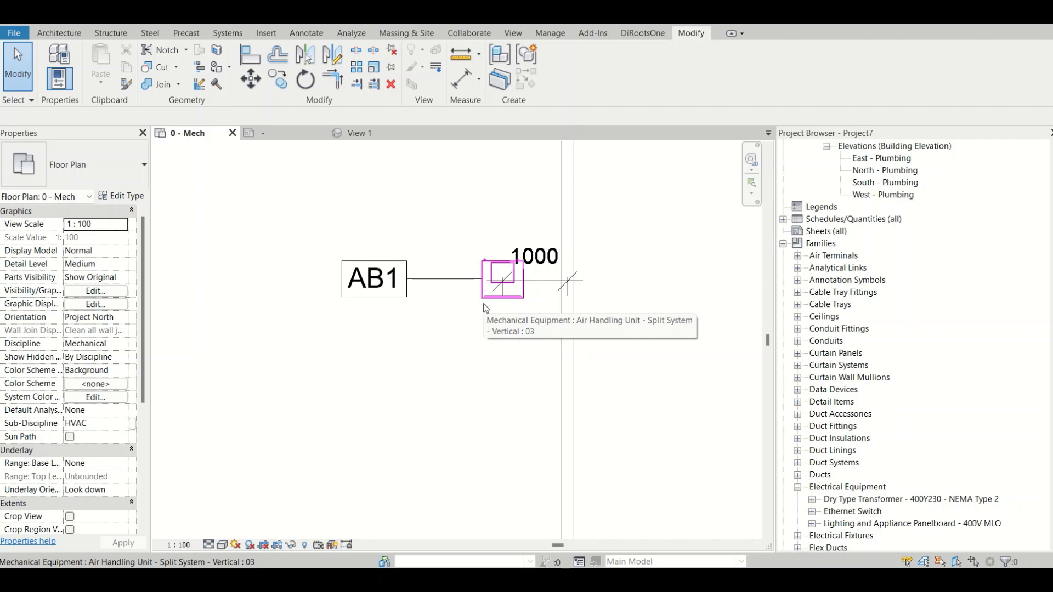
left_click(507, 282)
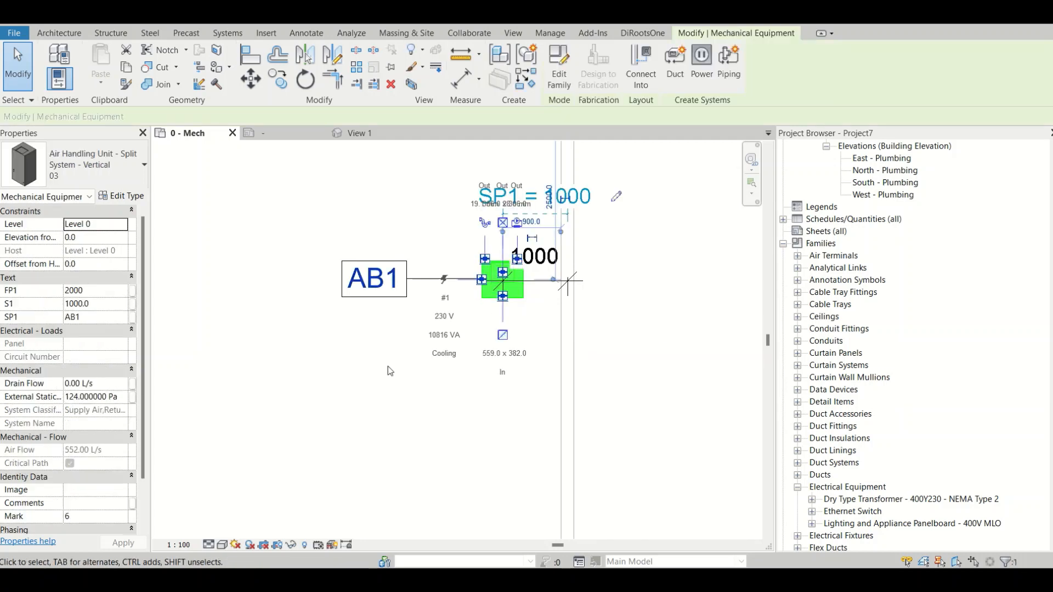
key("Escape")
scroll(511, 280, "up", 2)
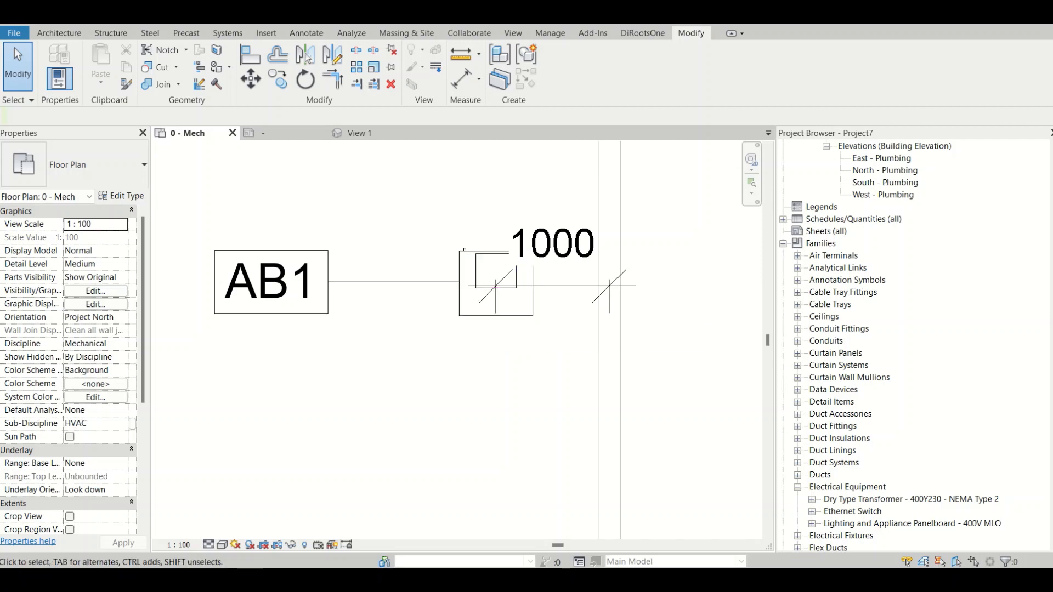
Open the air handling unit's family, review the parameters of type 03 in Family Types, and close the list without changes
double_click(476, 317)
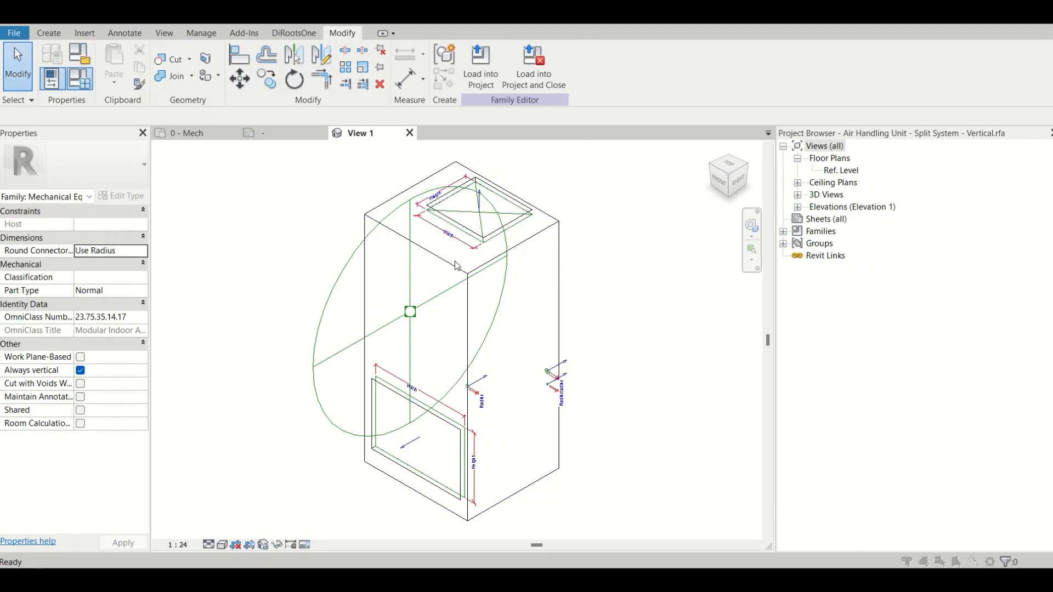
key("f")
key("t")
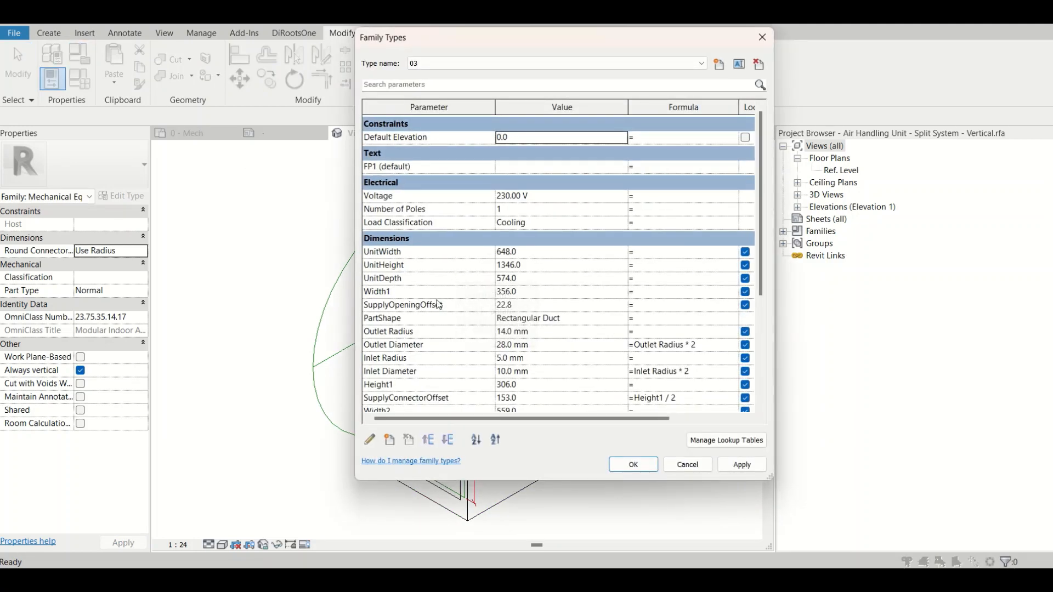
scroll(431, 343, "down", 1)
scroll(431, 343, "up", 1)
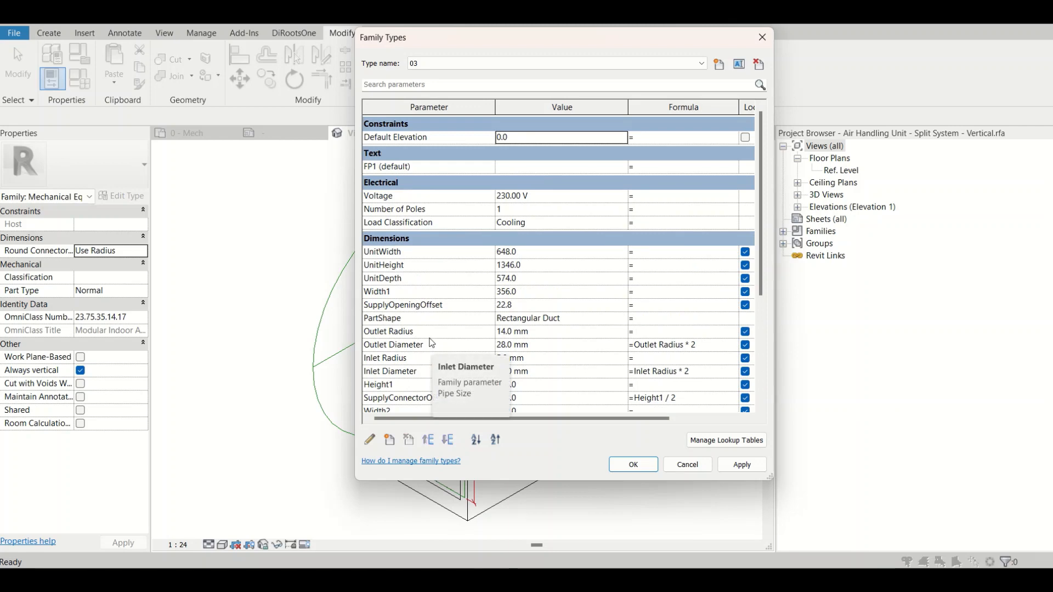
scroll(431, 344, "down", 5)
scroll(431, 343, "up", 5)
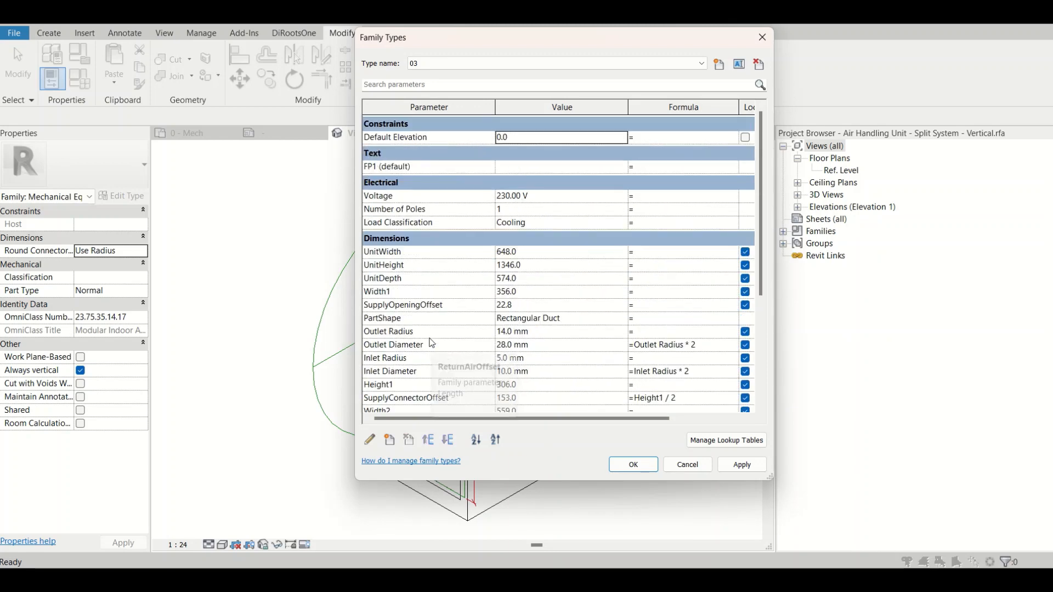
left_click(763, 36)
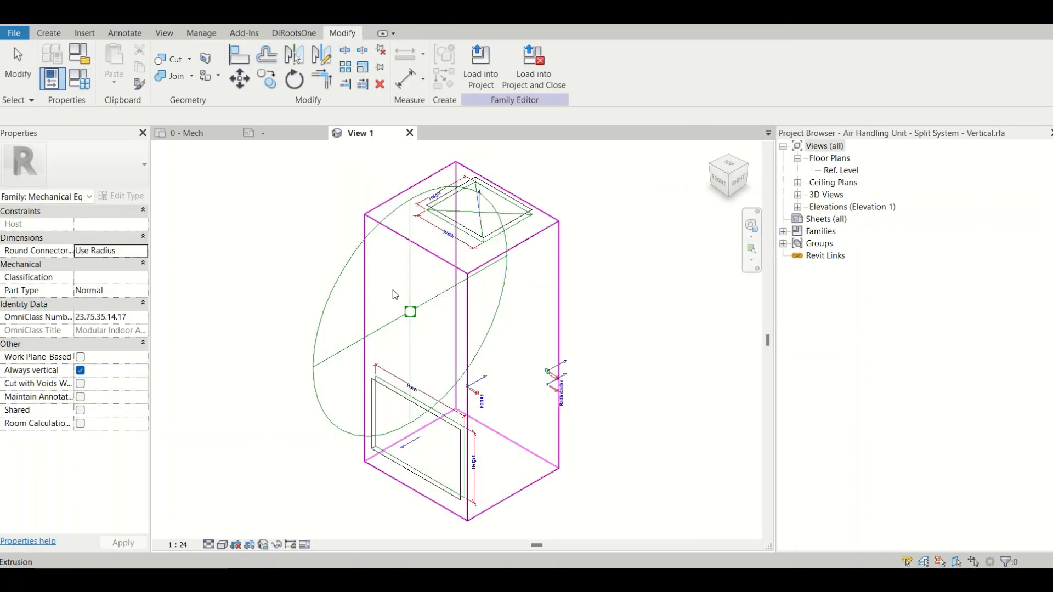
Return to the 0 - Mech plan and review all instance properties of the placed air handling unit
left_click(284, 131)
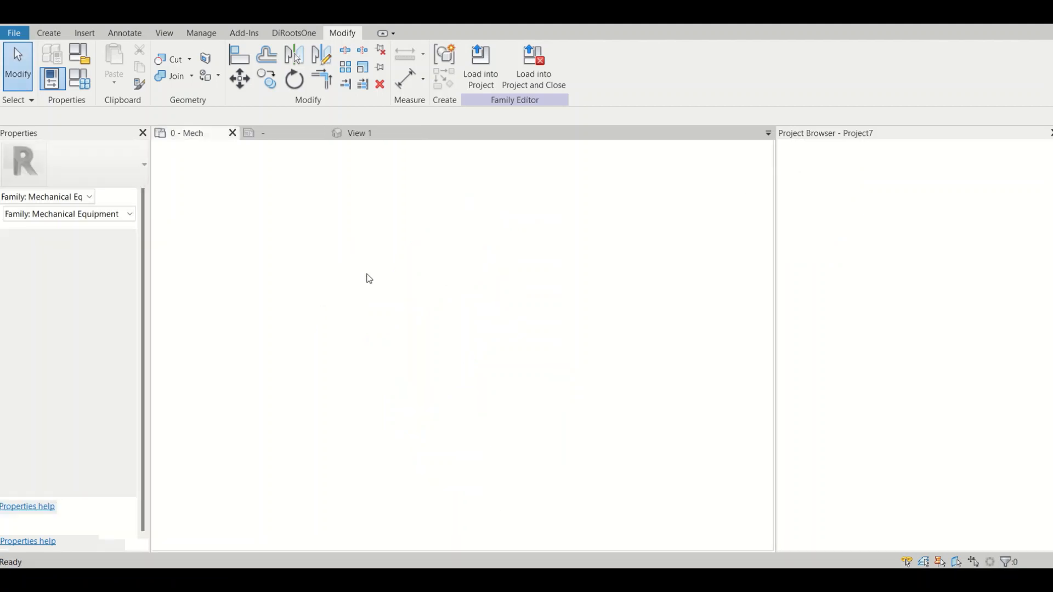
left_click(471, 309)
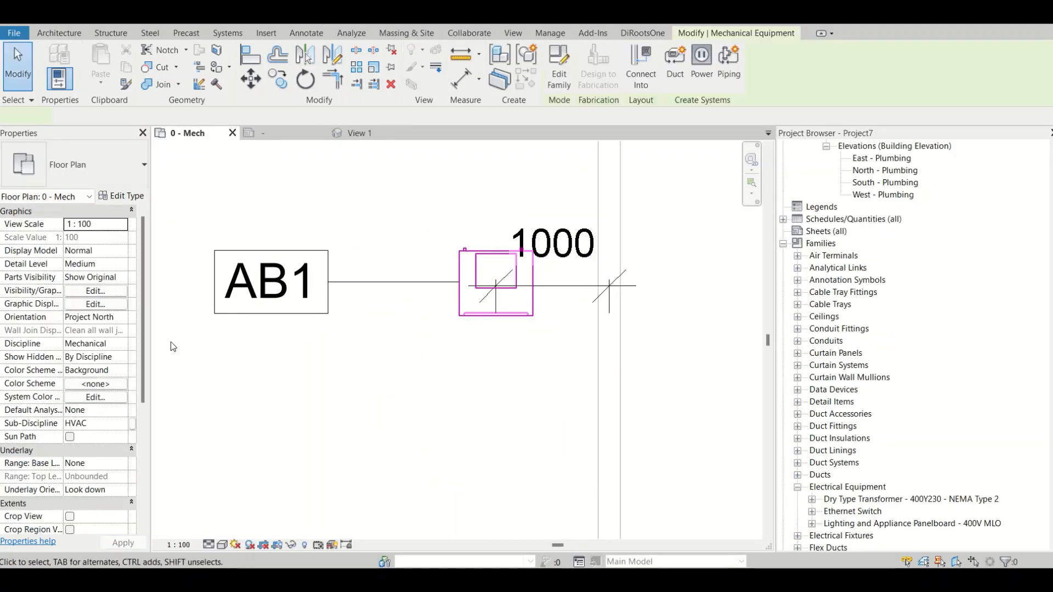
scroll(38, 351, "down", 2)
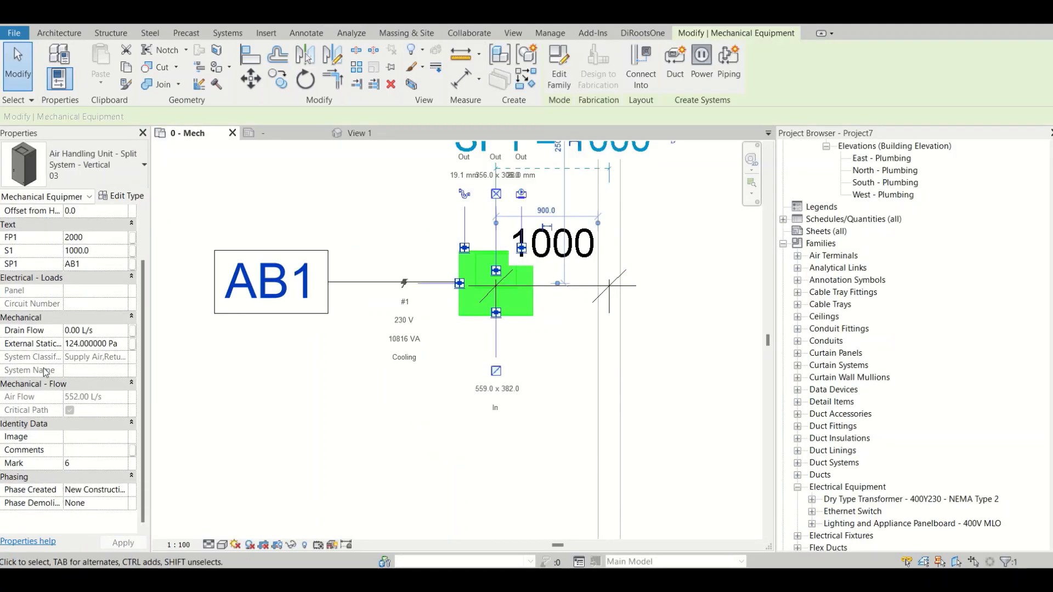
scroll(44, 360, "up", 2)
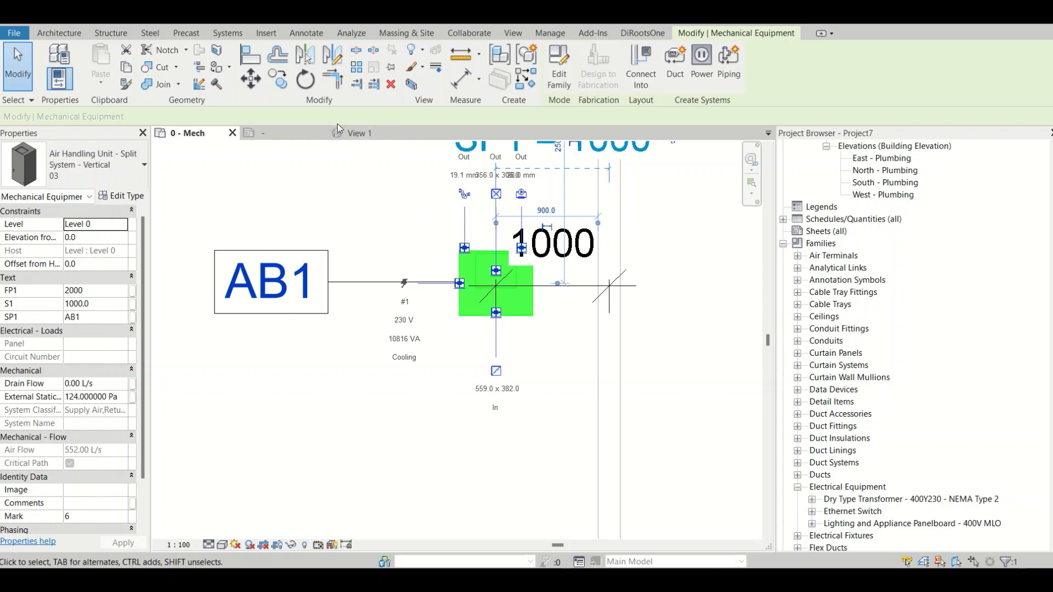
Try to move the leftmost vertical reference plane outward in the air handling unit family's Ref. Level plan
left_click(357, 134)
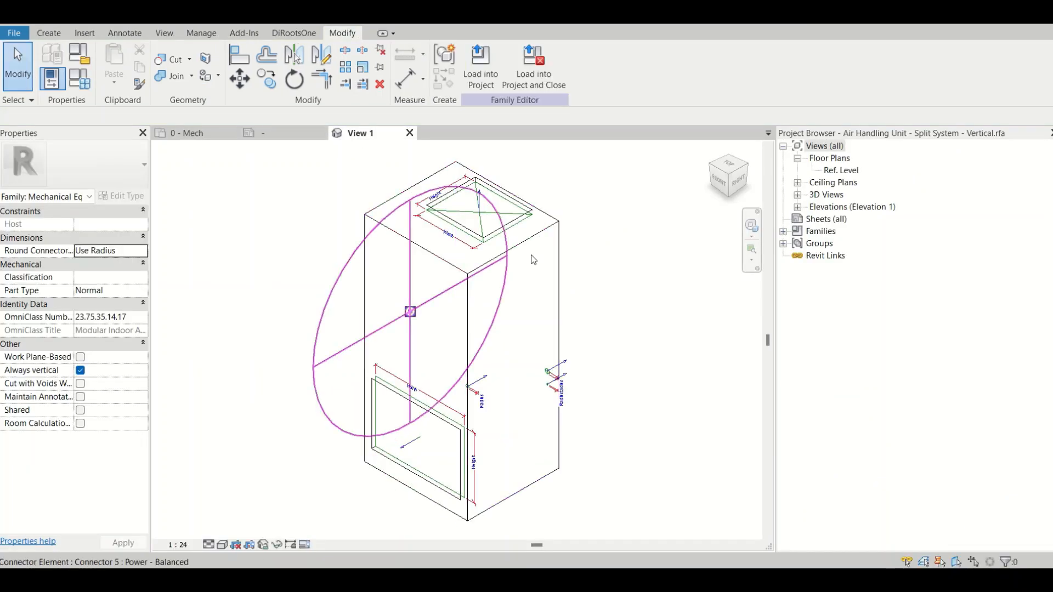
double_click(844, 171)
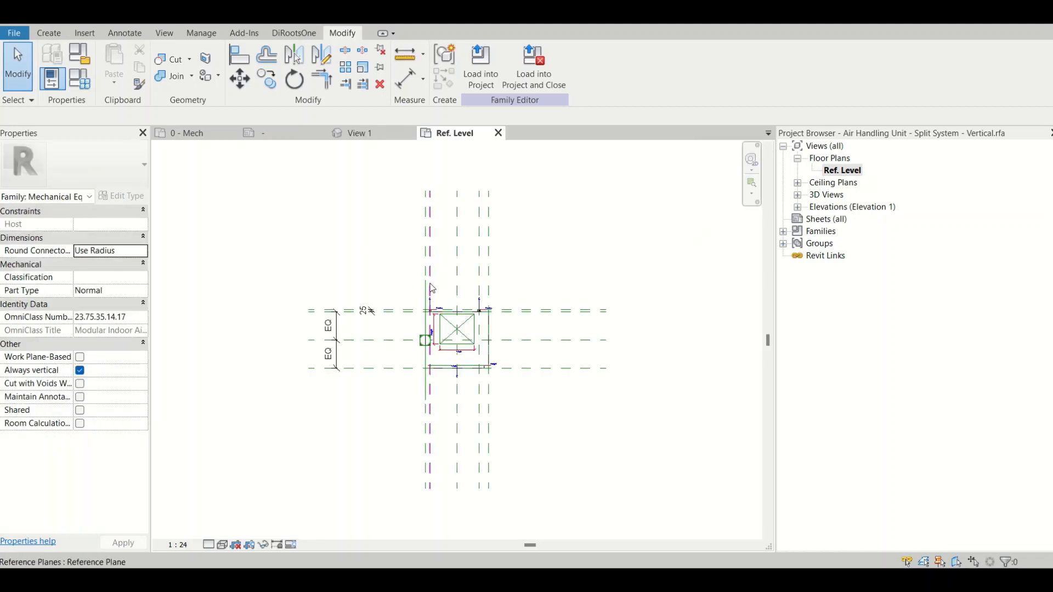
left_click(426, 266)
scroll(422, 262, "up", 2)
left_click_drag(422, 262, 341, 258)
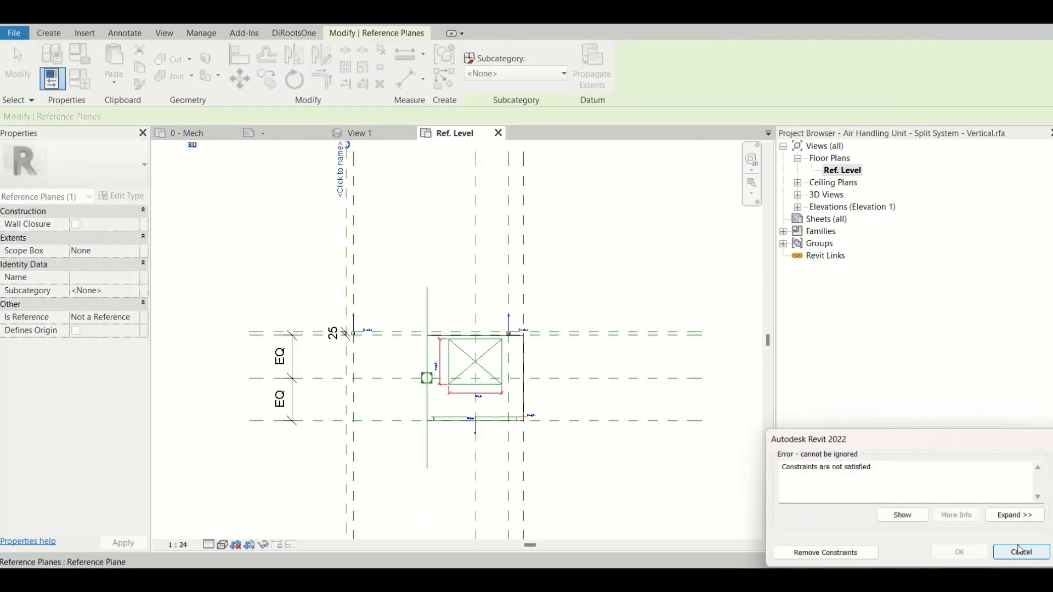
left_click(1014, 551)
left_click(399, 396)
scroll(400, 396, "down", 2)
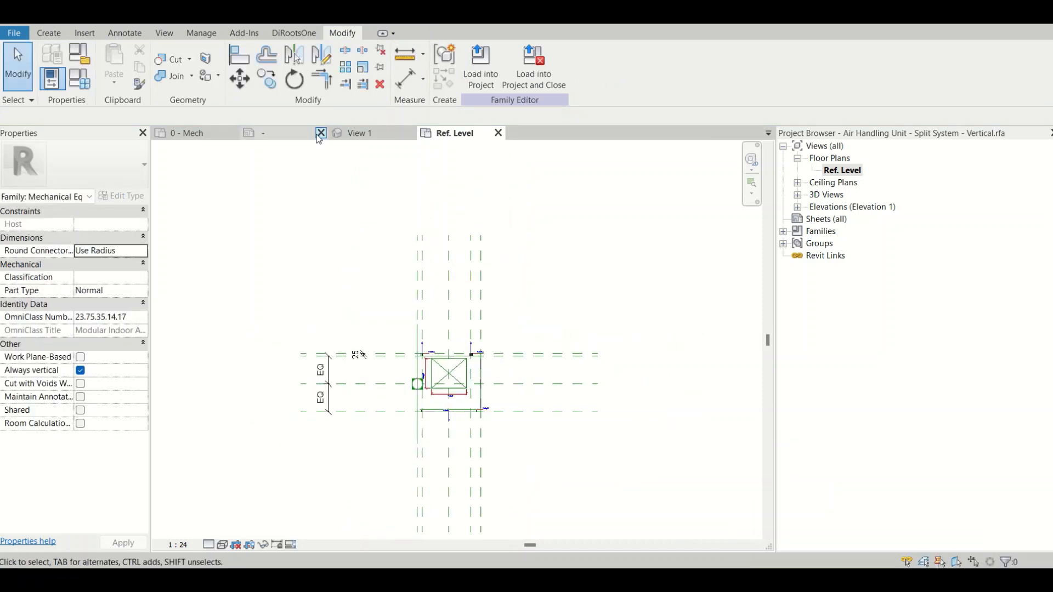
Close the tag family and both open views of the air handling unit family, leaving only the 0 - Mech plan open
left_click(324, 133)
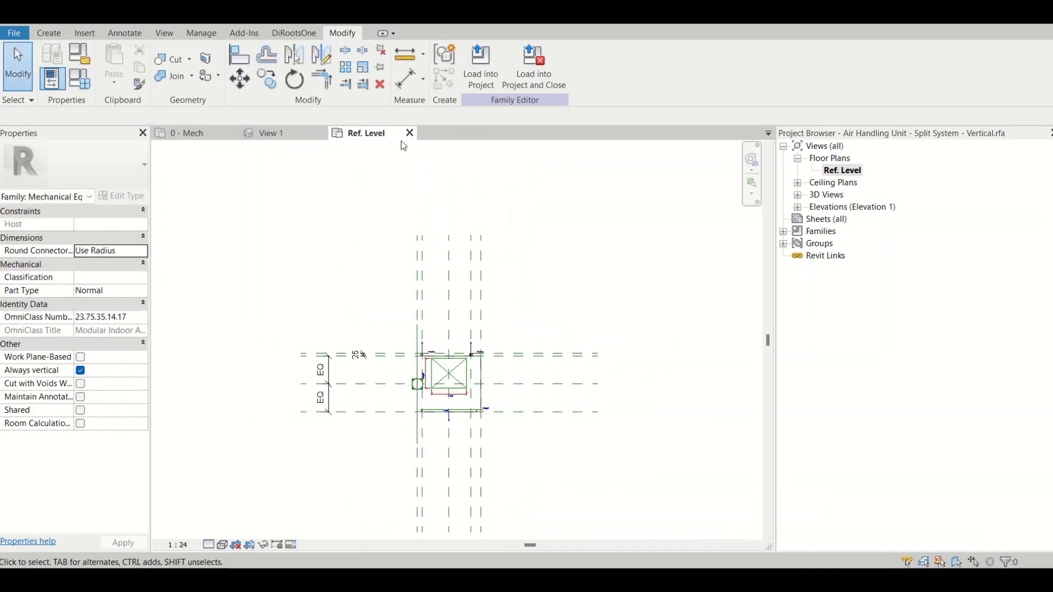
left_click(410, 133)
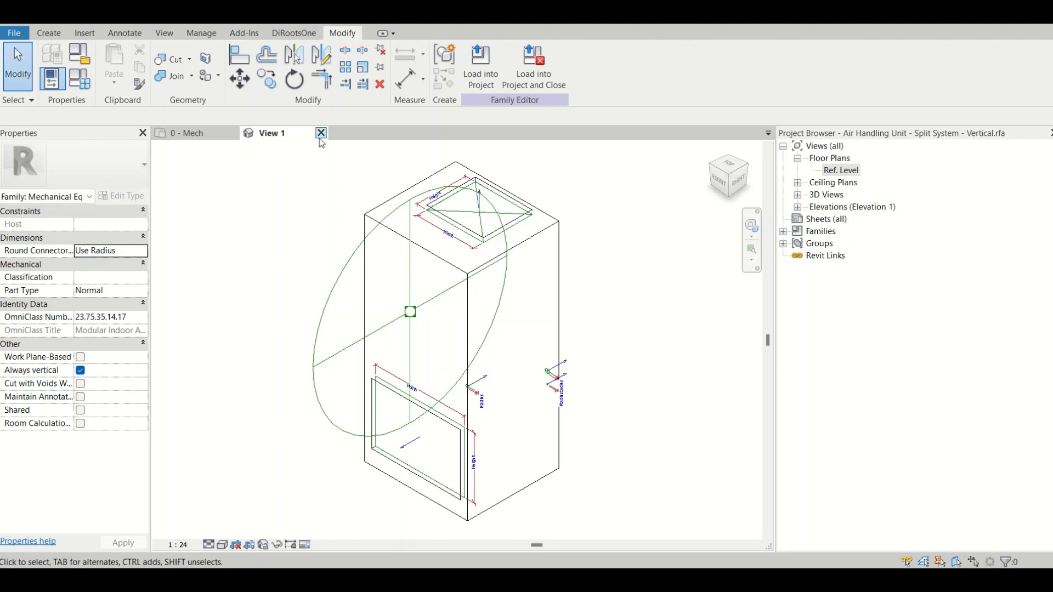
left_click(320, 132)
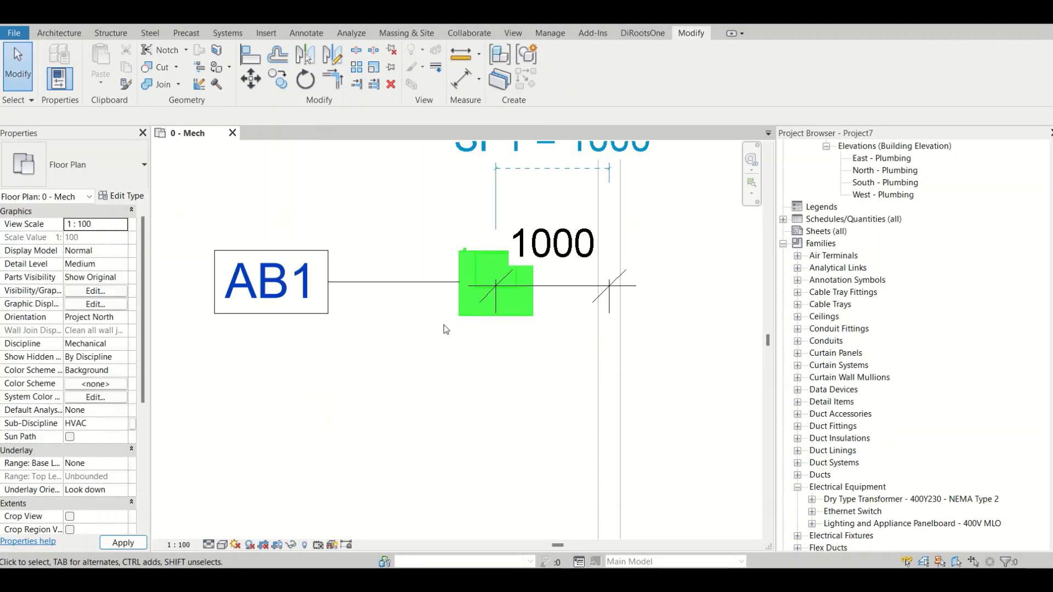